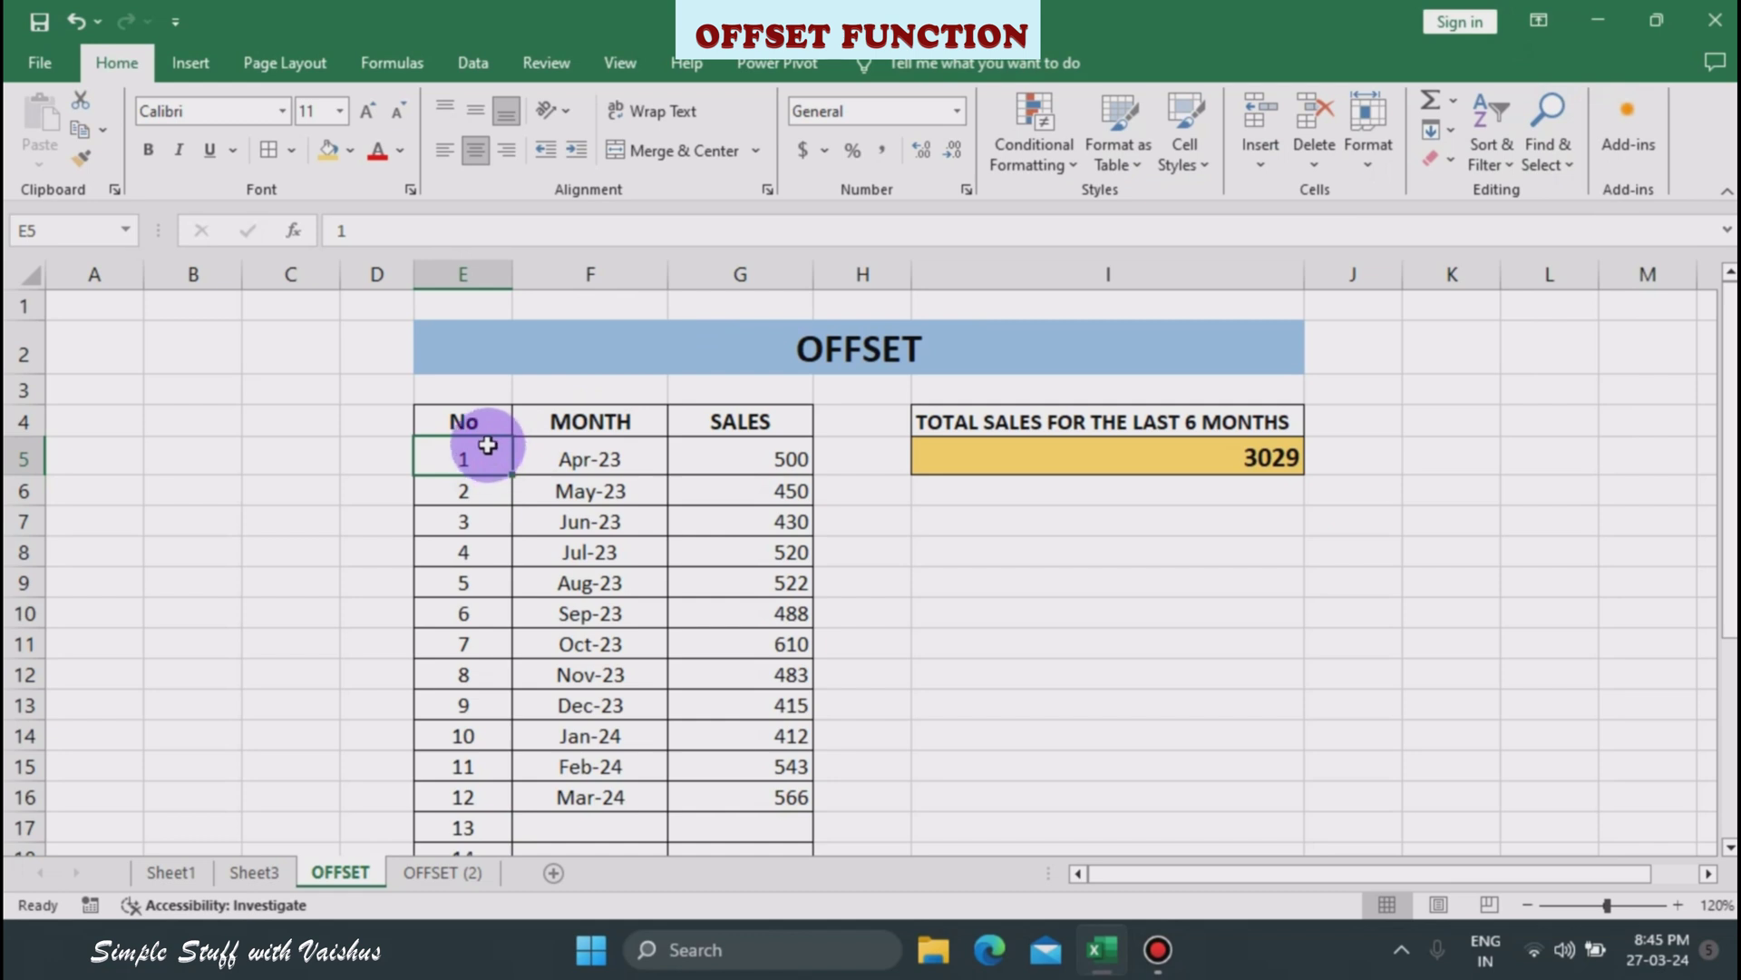
- Examine the No, MONTH and SALES headers and the last six months' sales in G11:G16
{"action": "left_click", "coordinate": [492, 427]}
{"action": "left_click", "coordinate": [604, 425]}
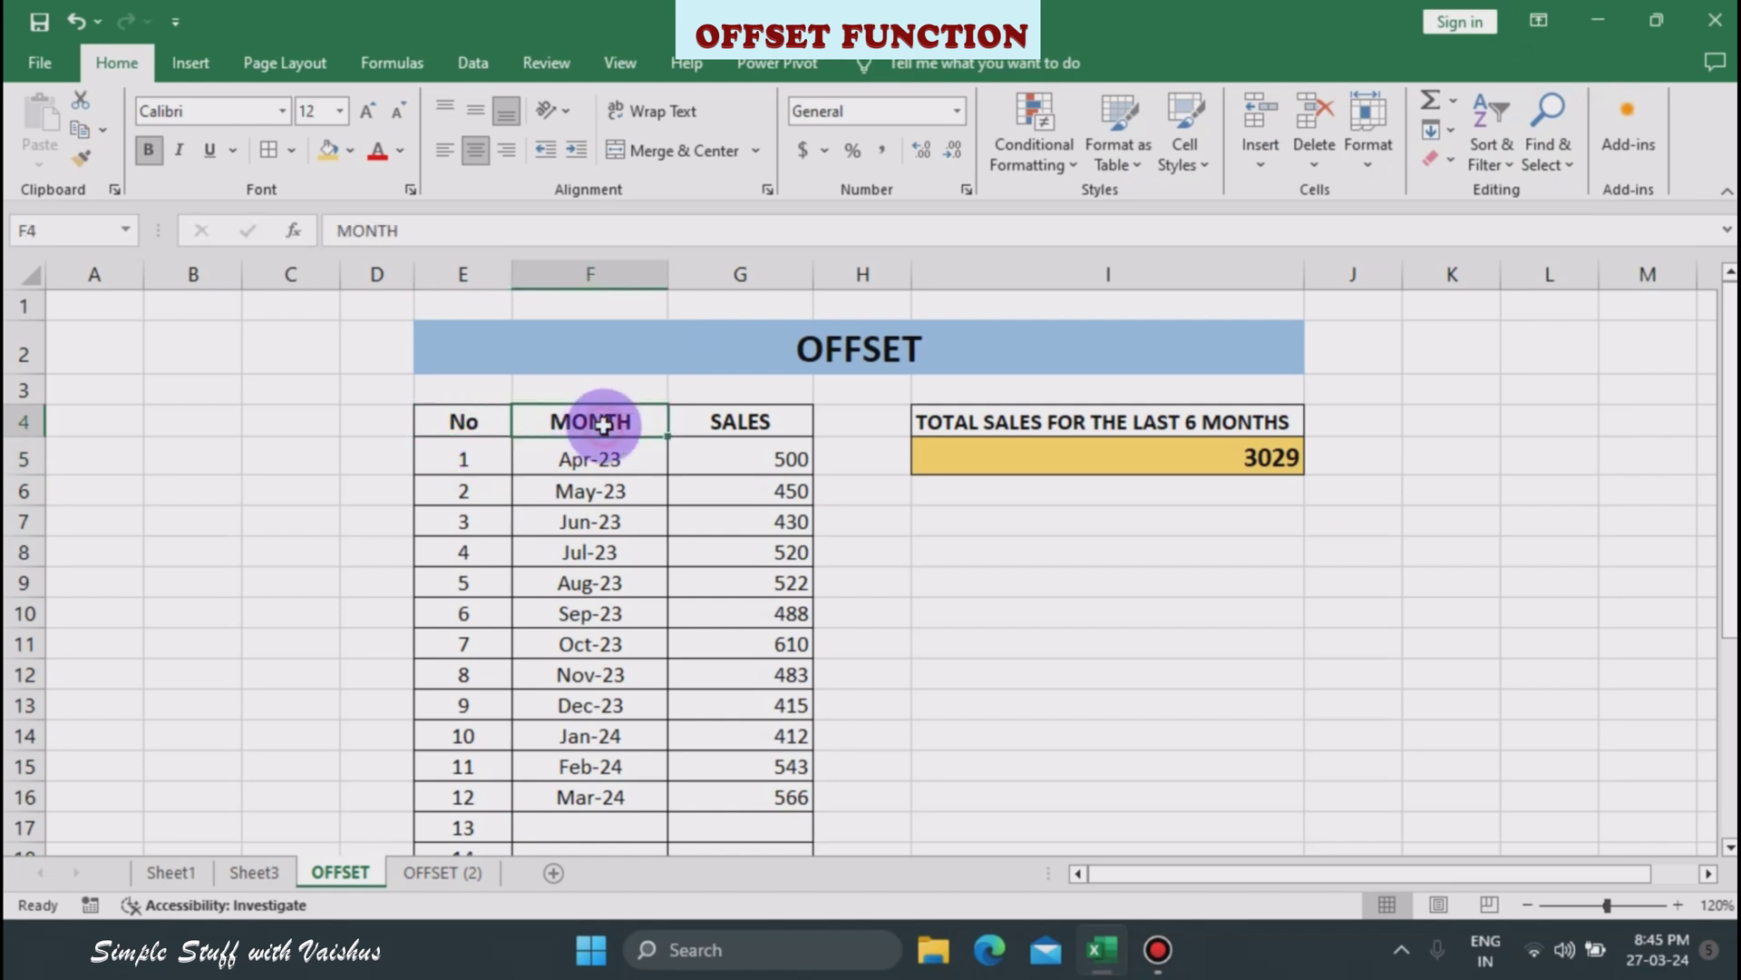
{"action": "left_click", "coordinate": [766, 427]}
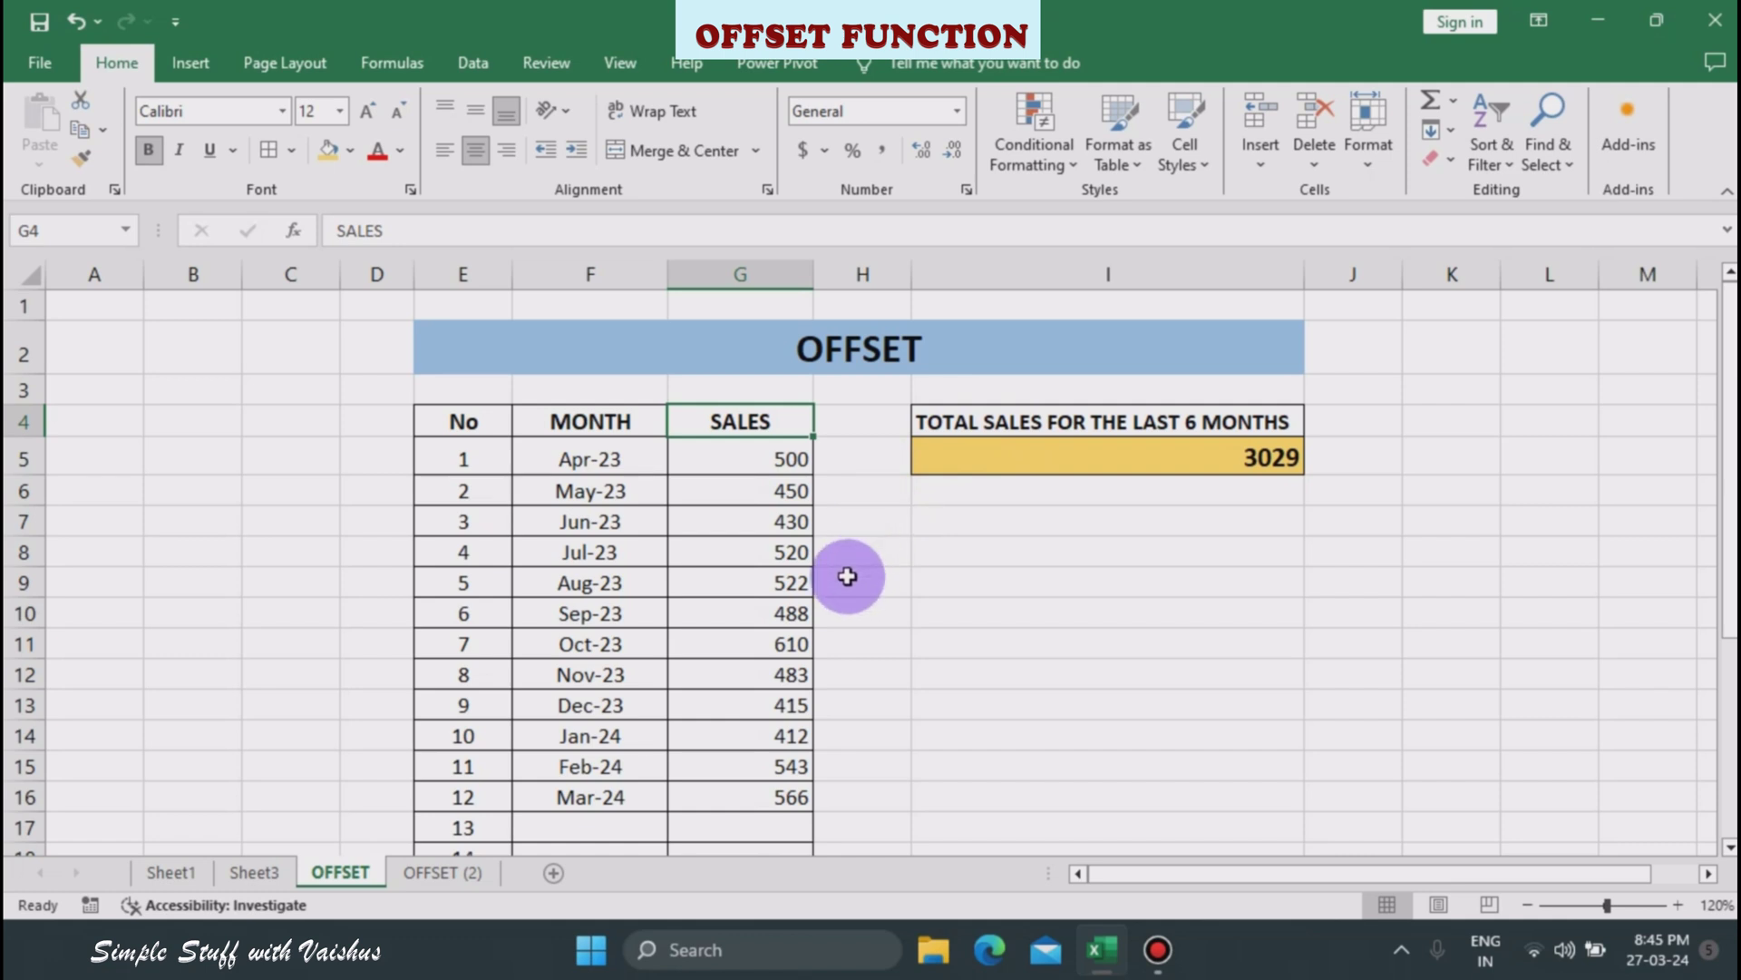
{"action": "left_click", "coordinate": [759, 645]}
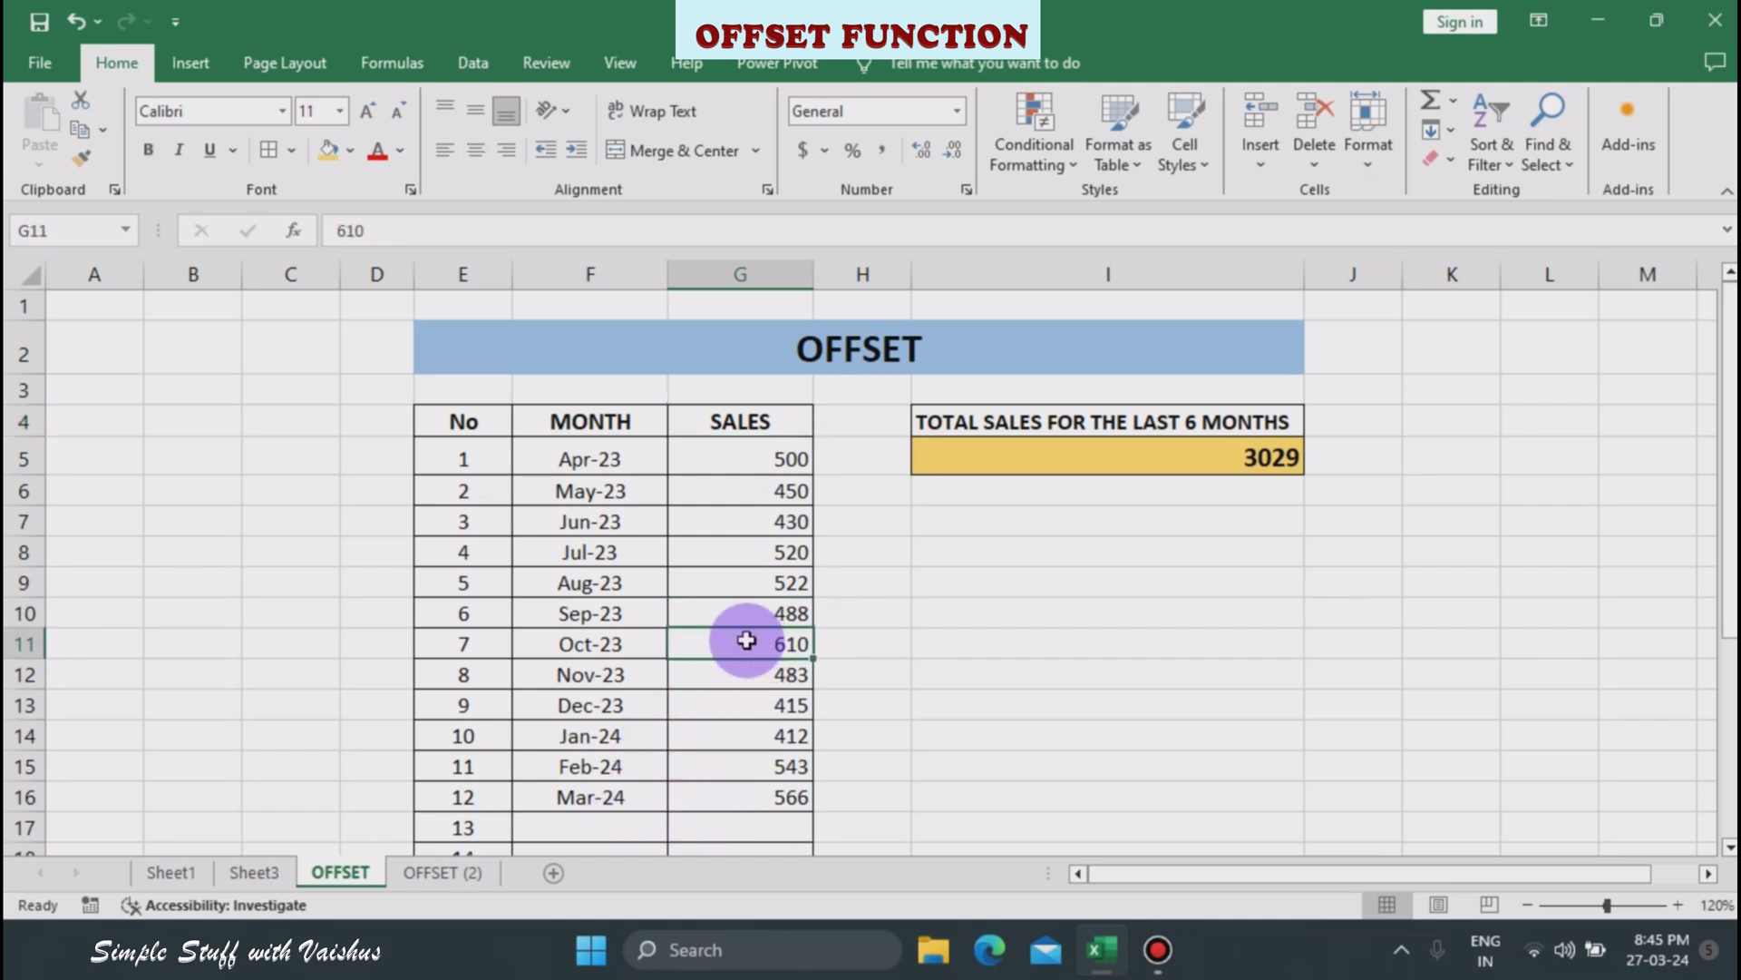
{"action": "left_click_drag", "start_coordinate": [738, 641], "coordinate": [747, 794]}
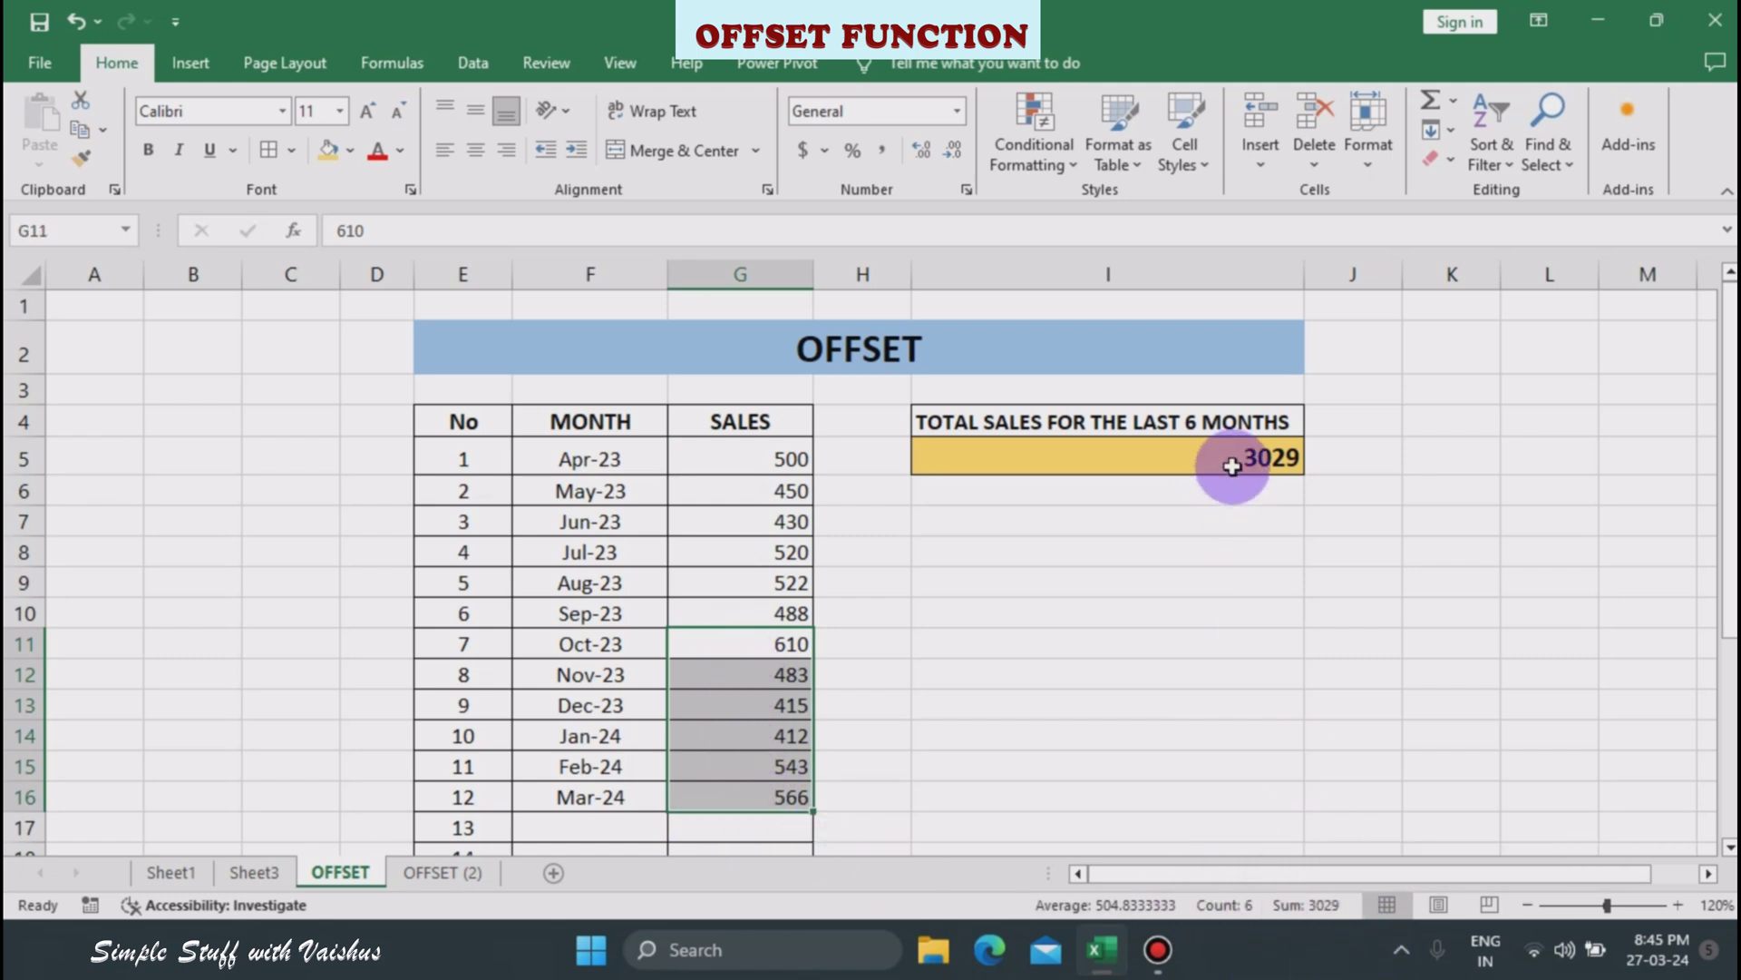
- Add Apr-24 with sales of 560 in row 17, and select the latest six months' sales in G12:G17
{"action": "left_click", "coordinate": [636, 821]}
{"action": "type", "text": "APRIL"}
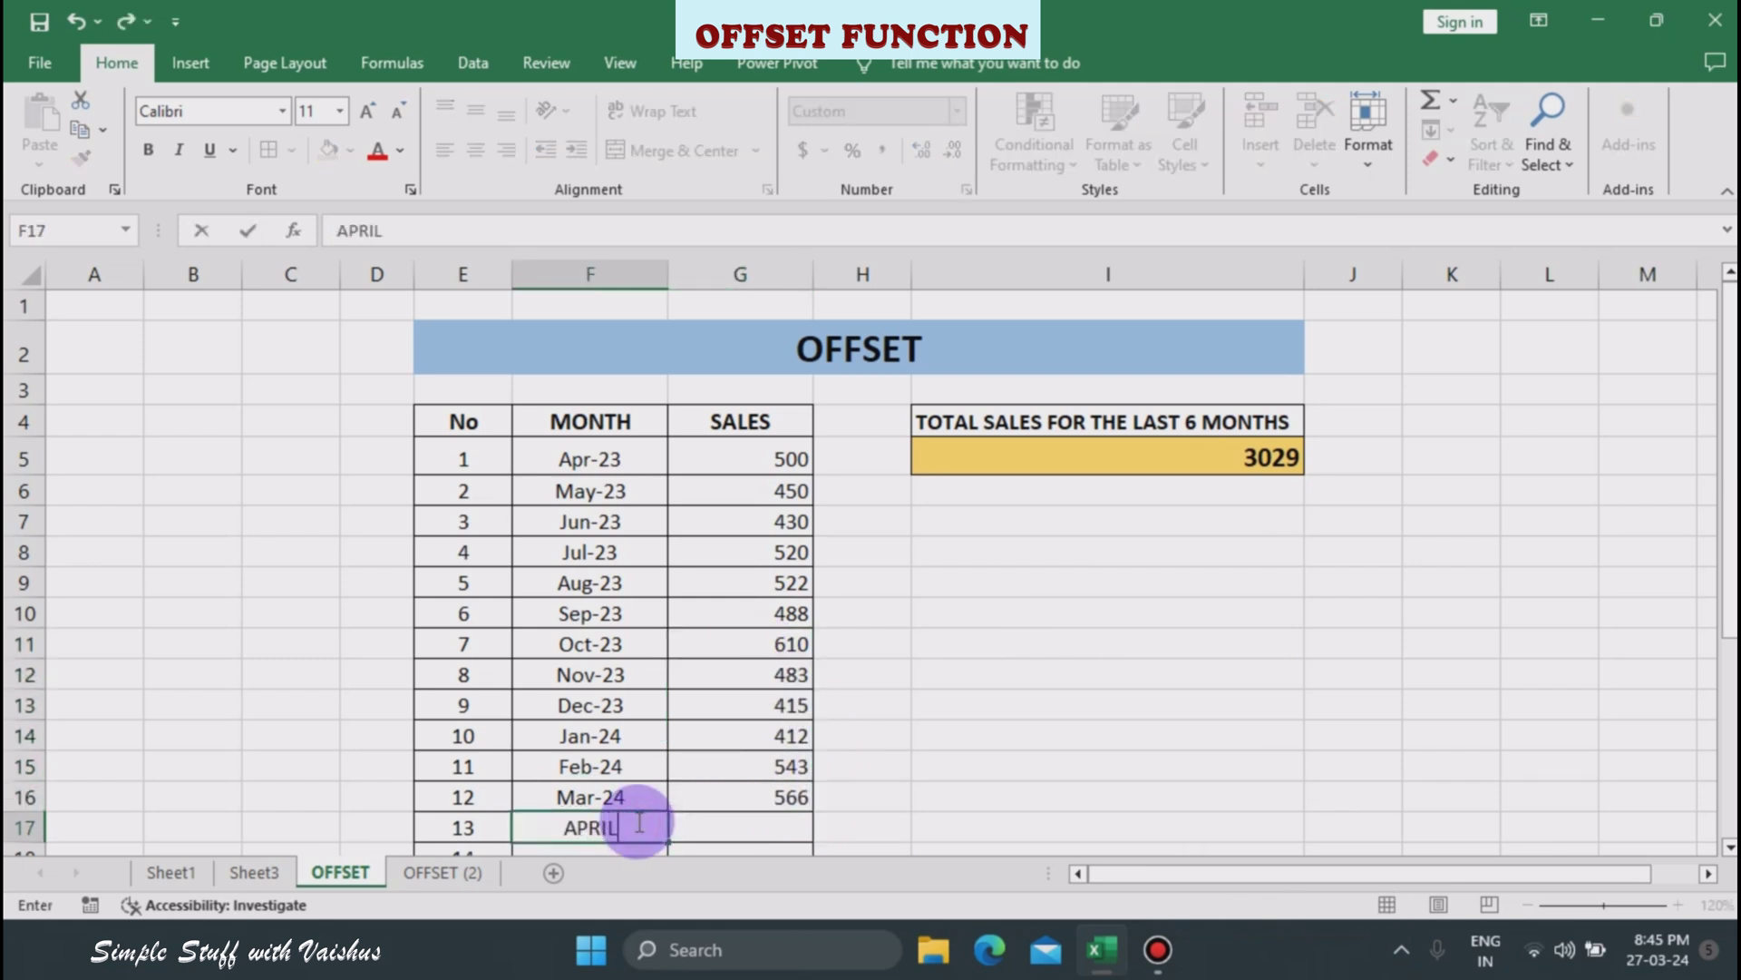
{"action": "type", "text": "-24"}
{"action": "key", "text": "Tab"}
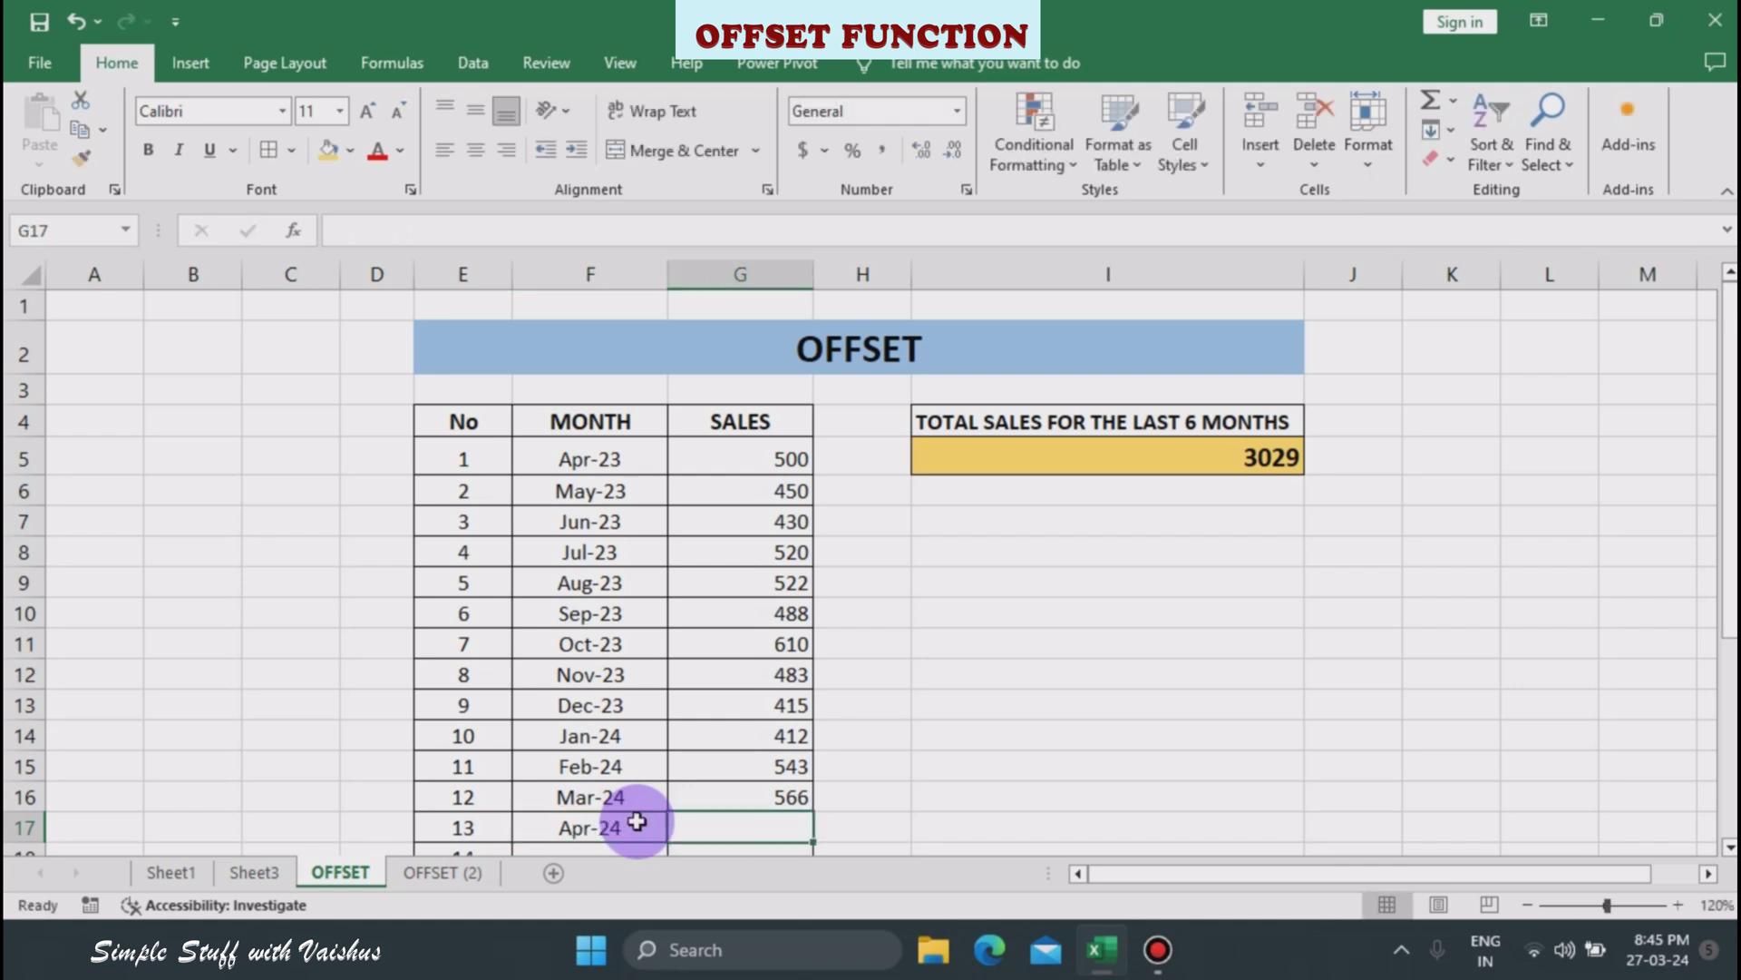
{"action": "type", "text": "560"}
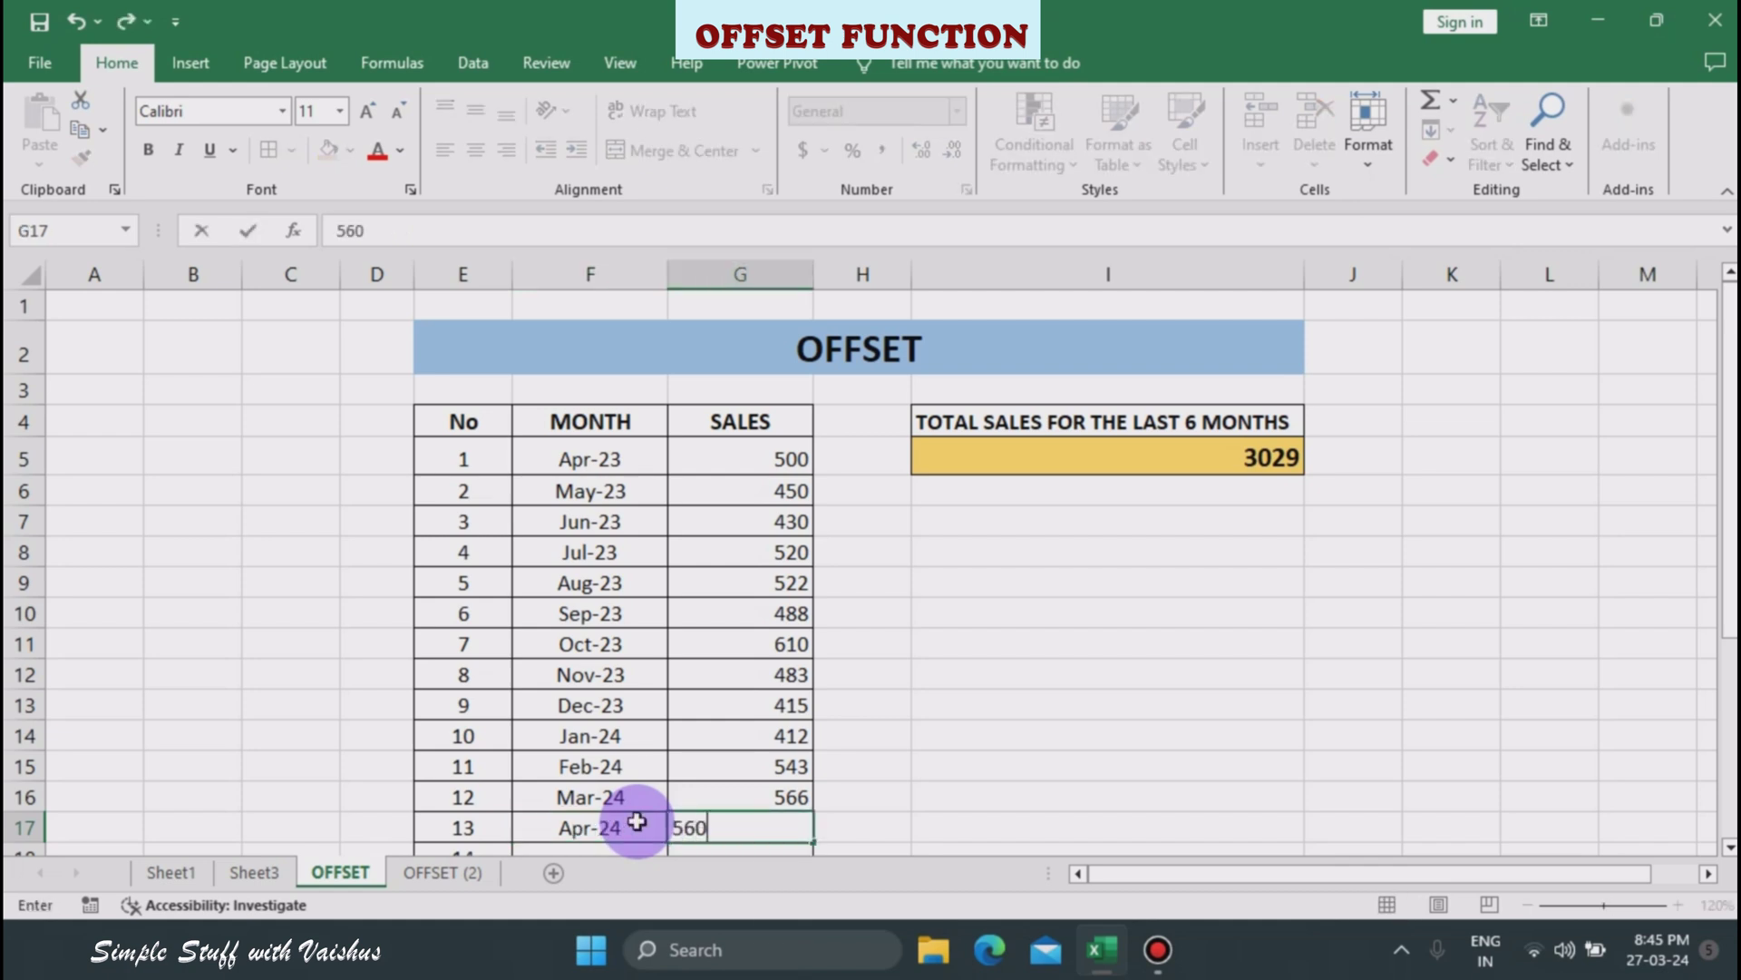
{"action": "key", "text": "Return"}
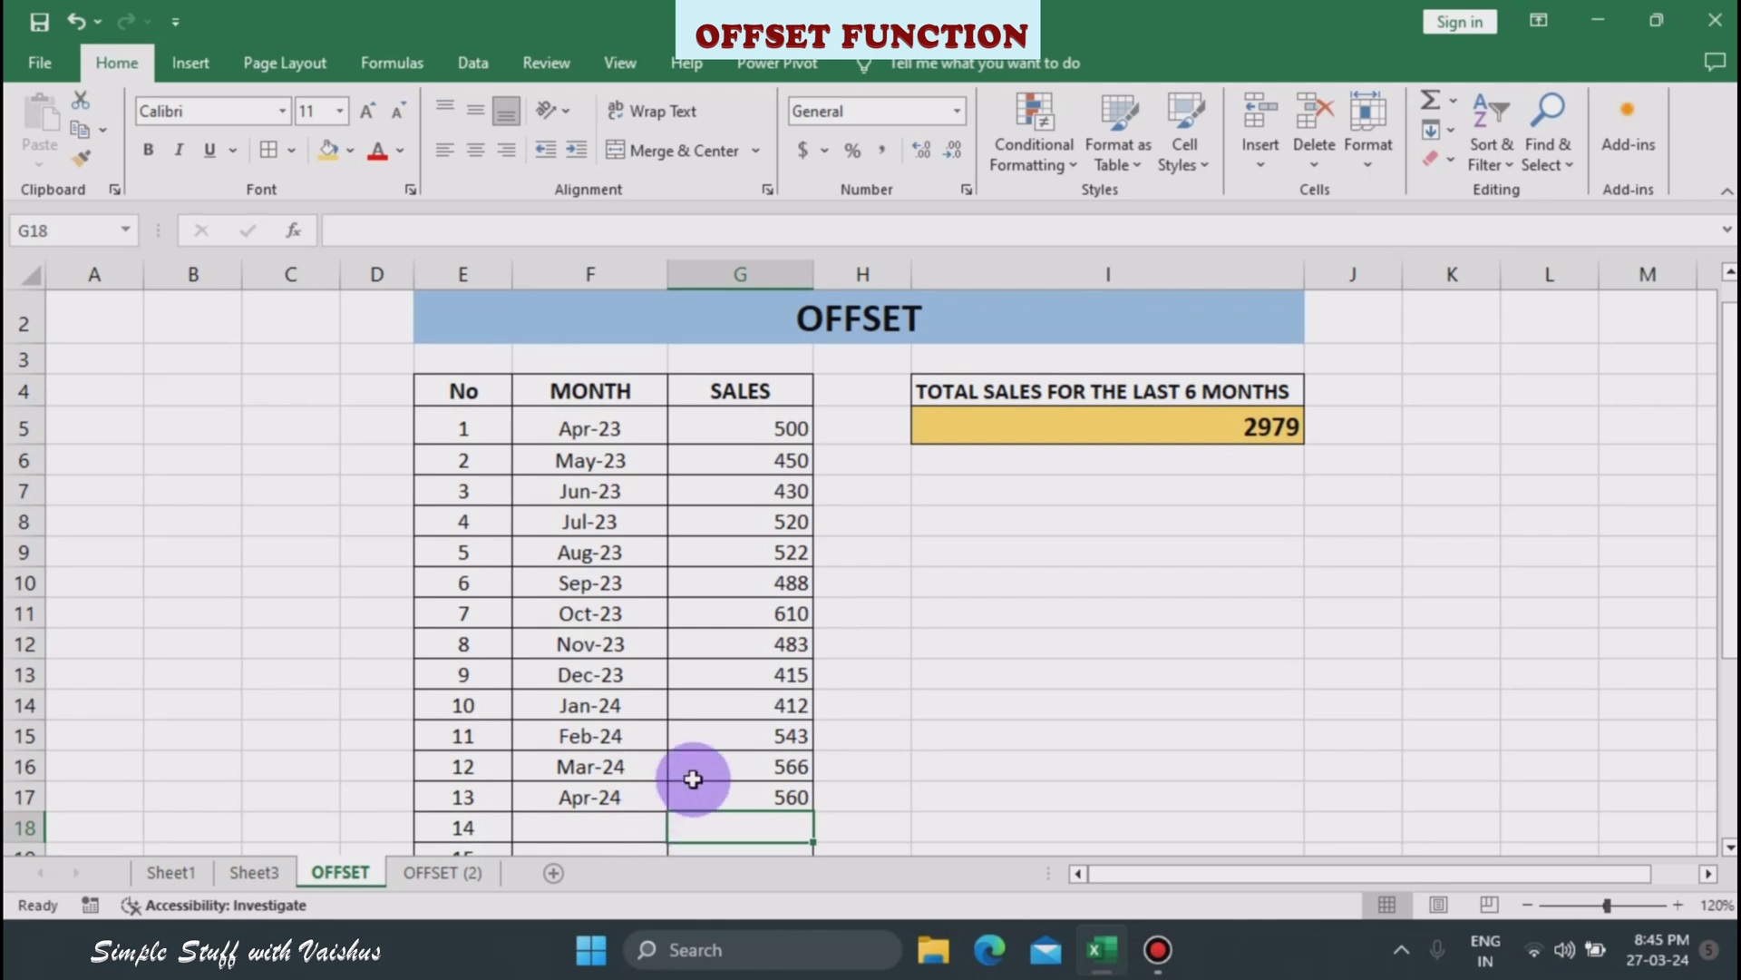
{"action": "left_click_drag", "start_coordinate": [735, 645], "coordinate": [751, 799]}
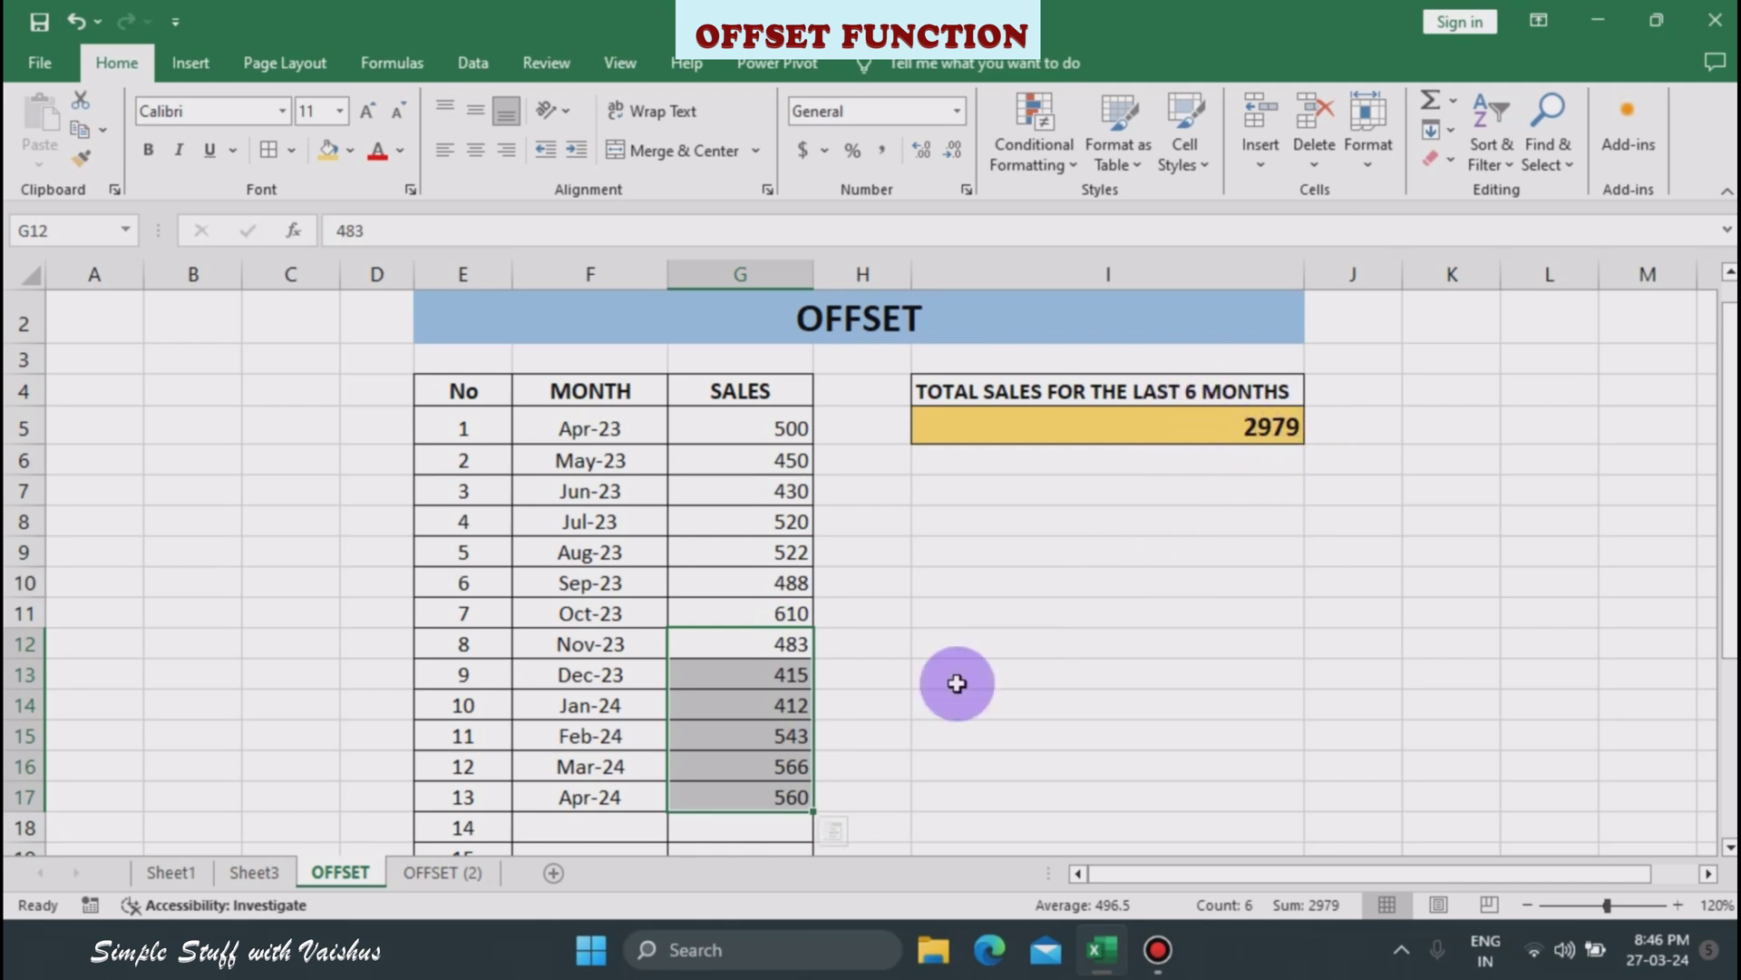
- Add May-24 with sales of 540 in row 18, and select the latest six months' sales in G13:G18
{"action": "left_click", "coordinate": [611, 834]}
{"action": "type", "text": "MAY"}
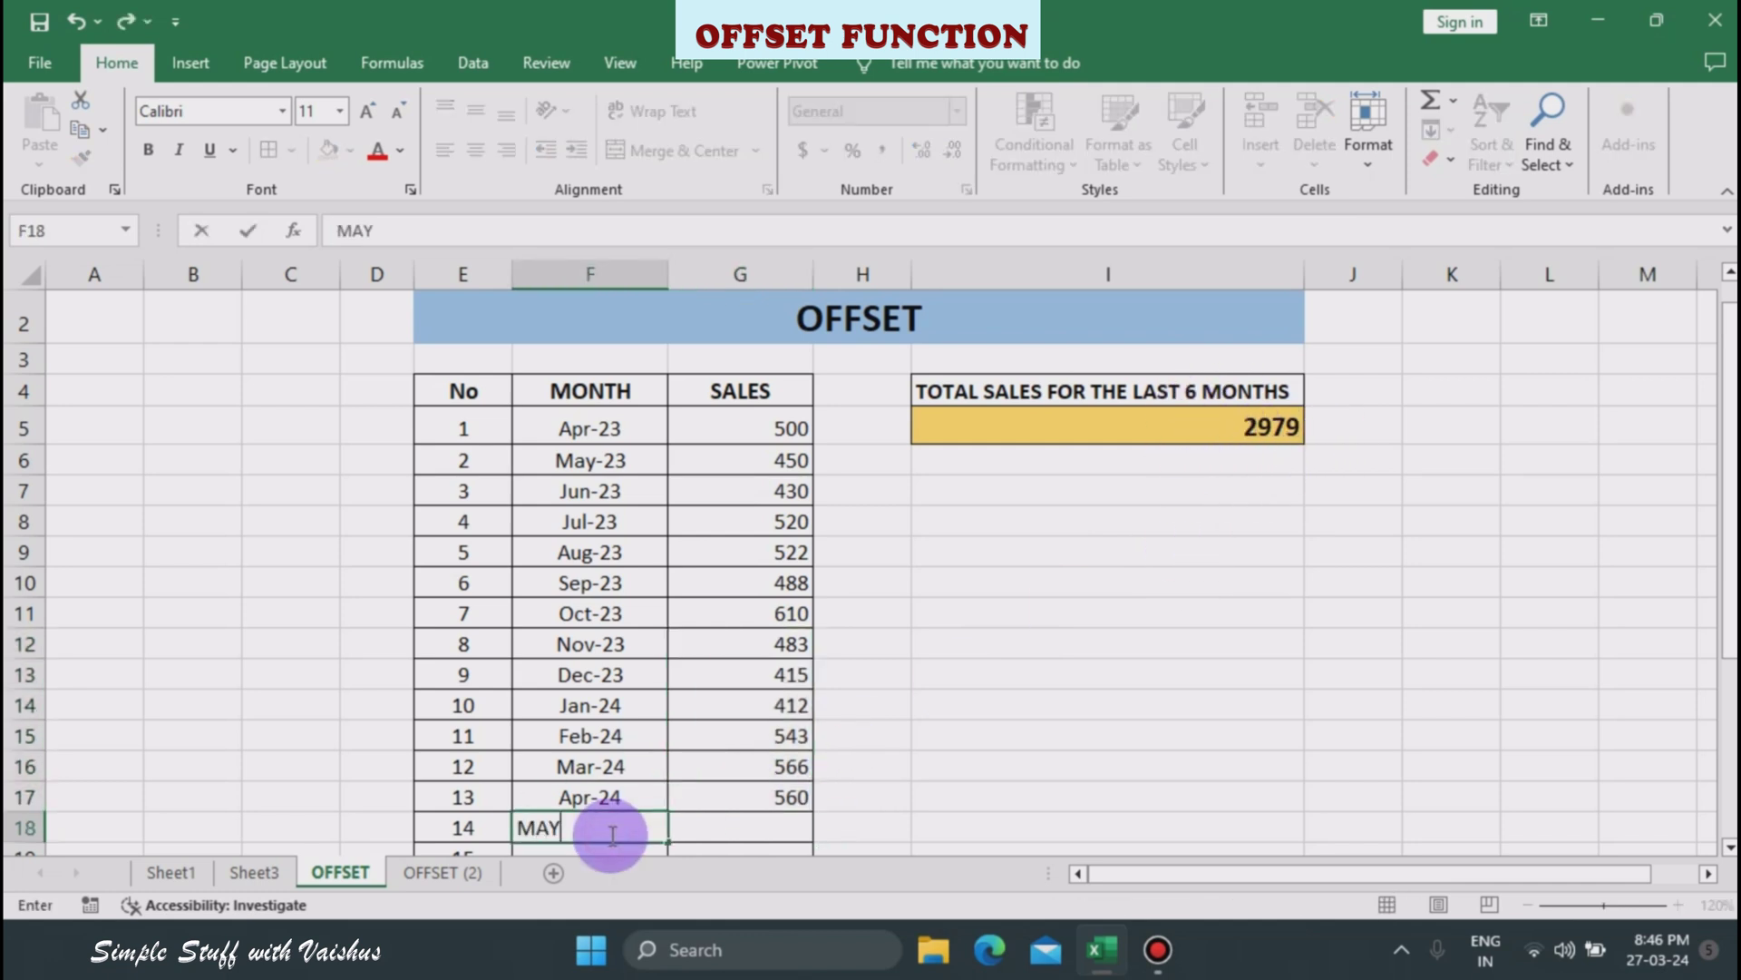
{"action": "type", "text": "-24"}
{"action": "key", "text": "Tab"}
{"action": "type", "text": "540"}
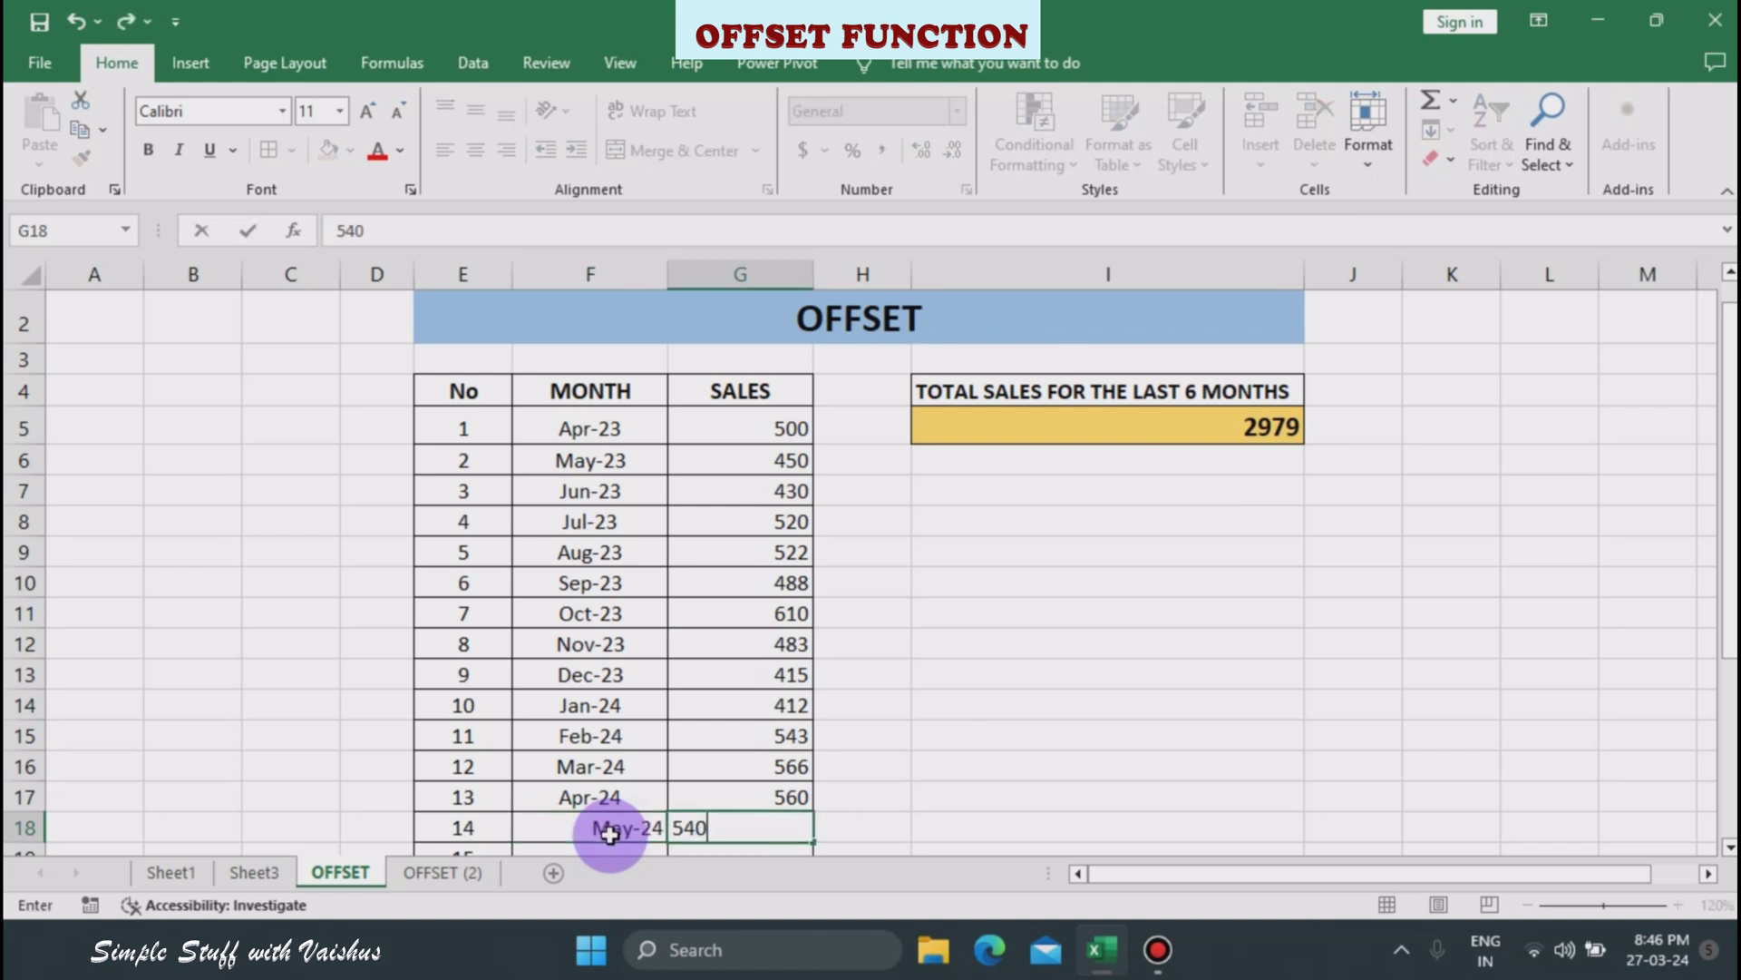
{"action": "key", "text": "Return"}
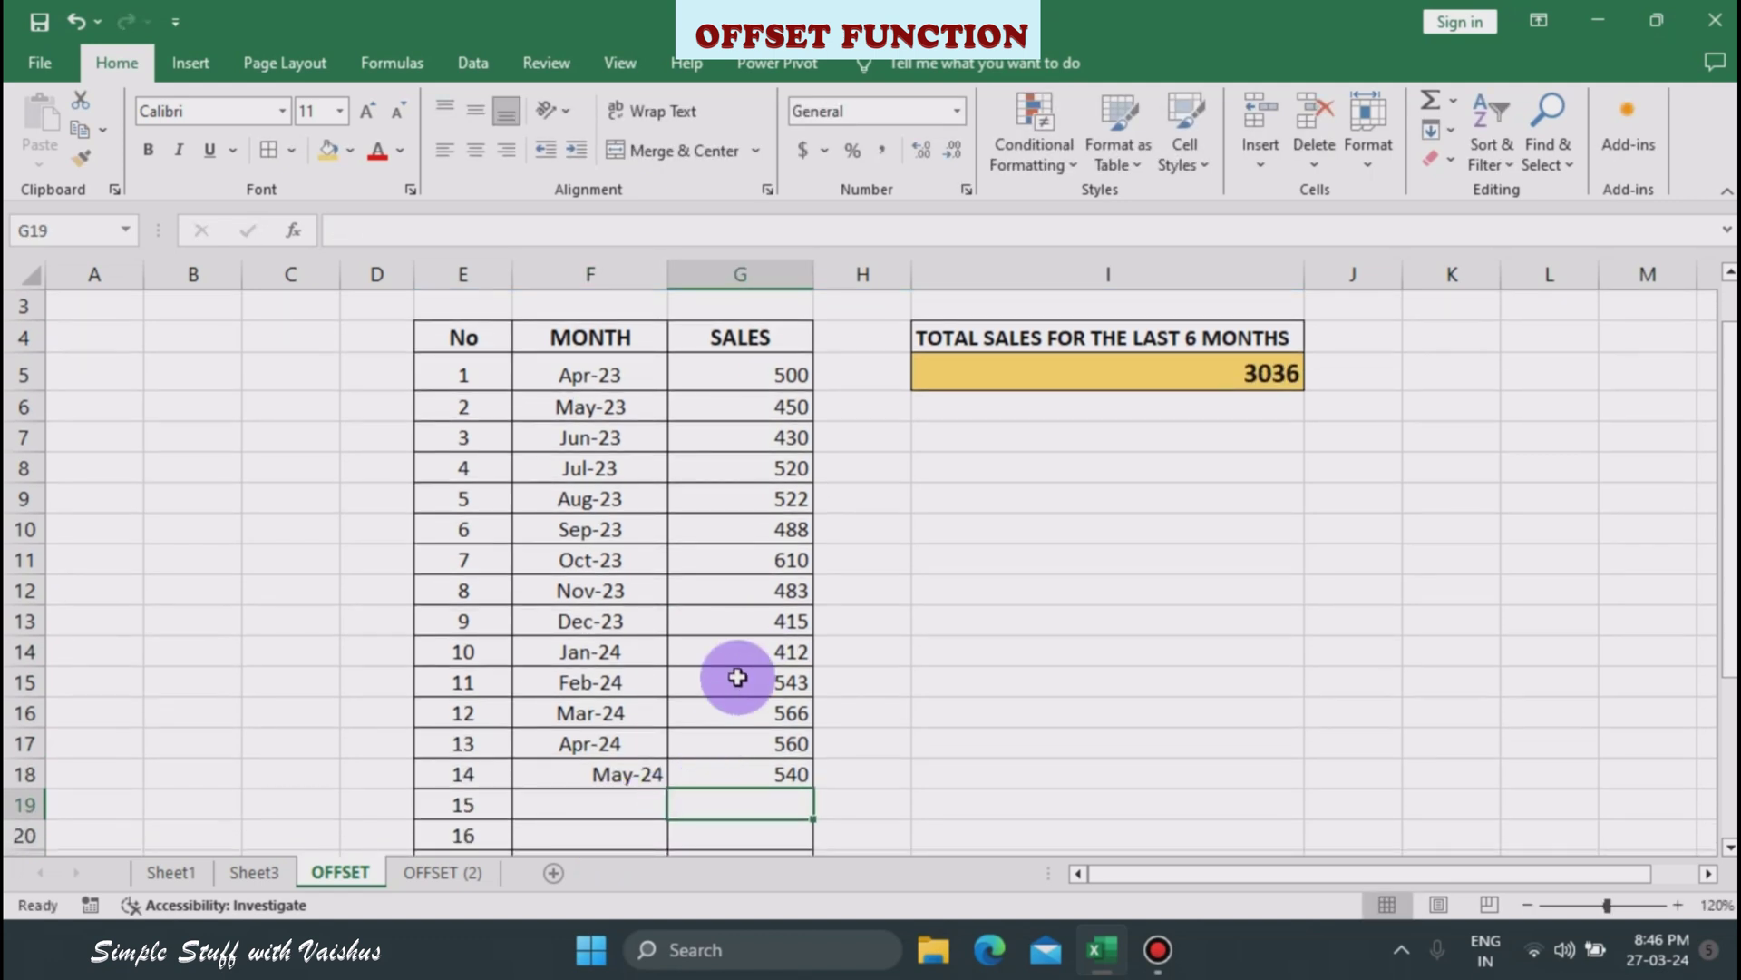
{"action": "left_click", "coordinate": [758, 620]}
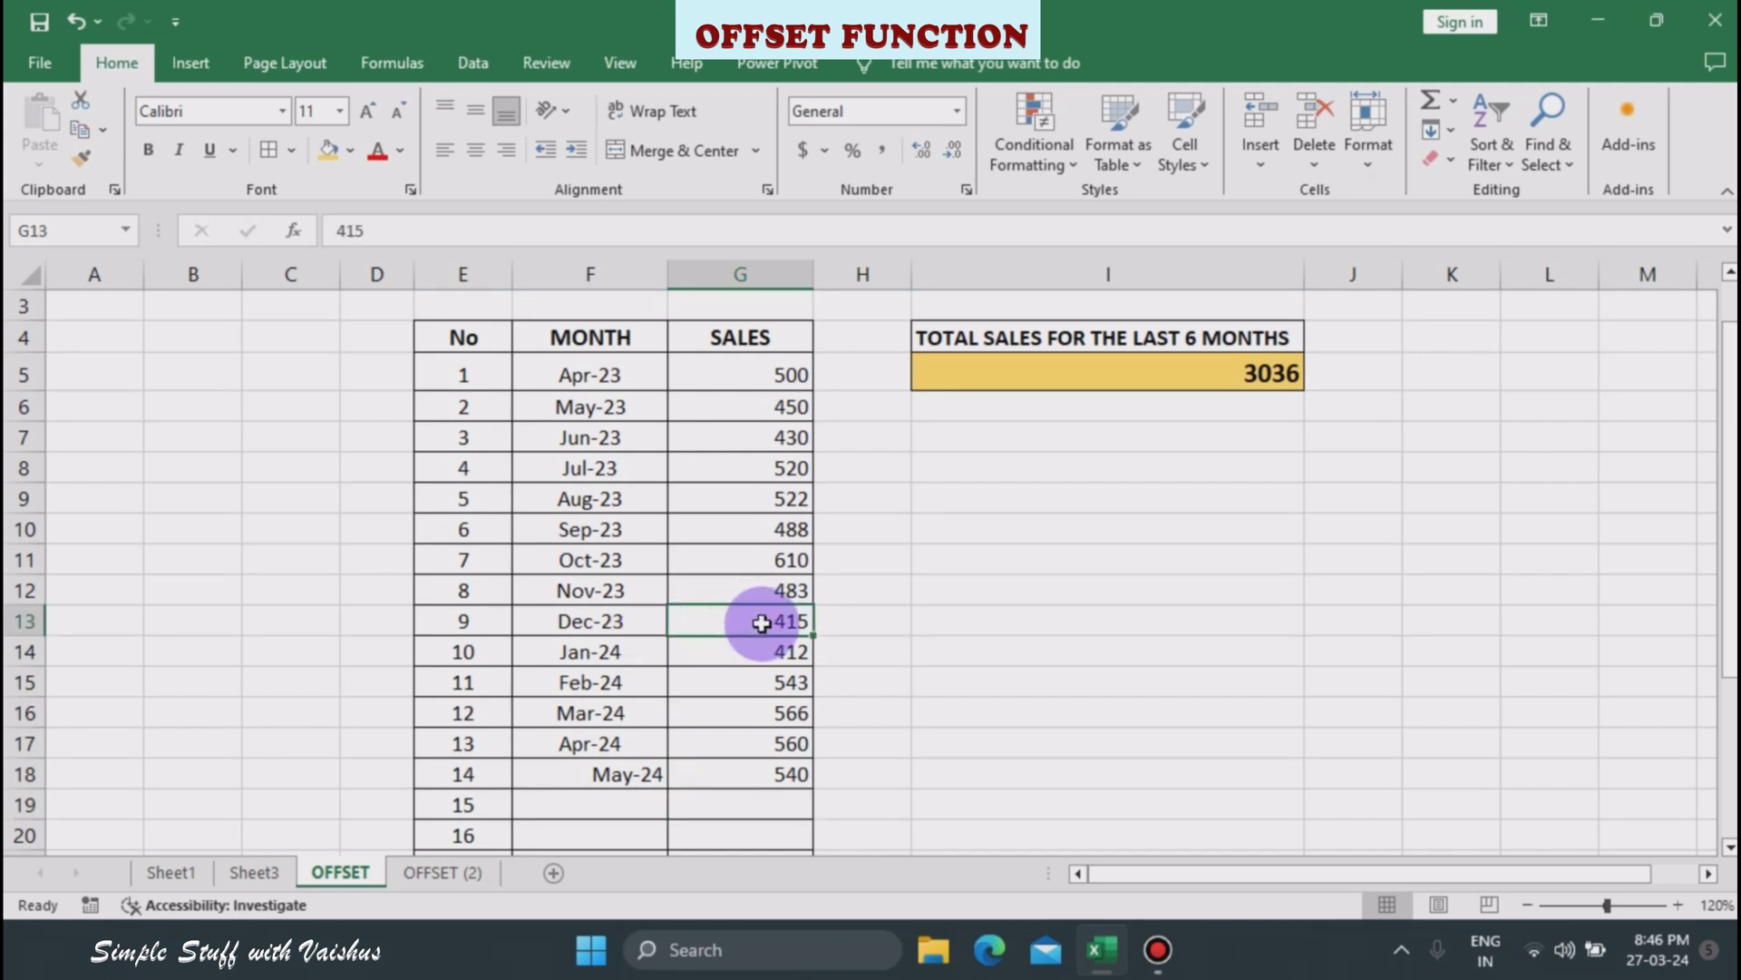
{"action": "left_click_drag", "start_coordinate": [745, 616], "coordinate": [746, 777]}
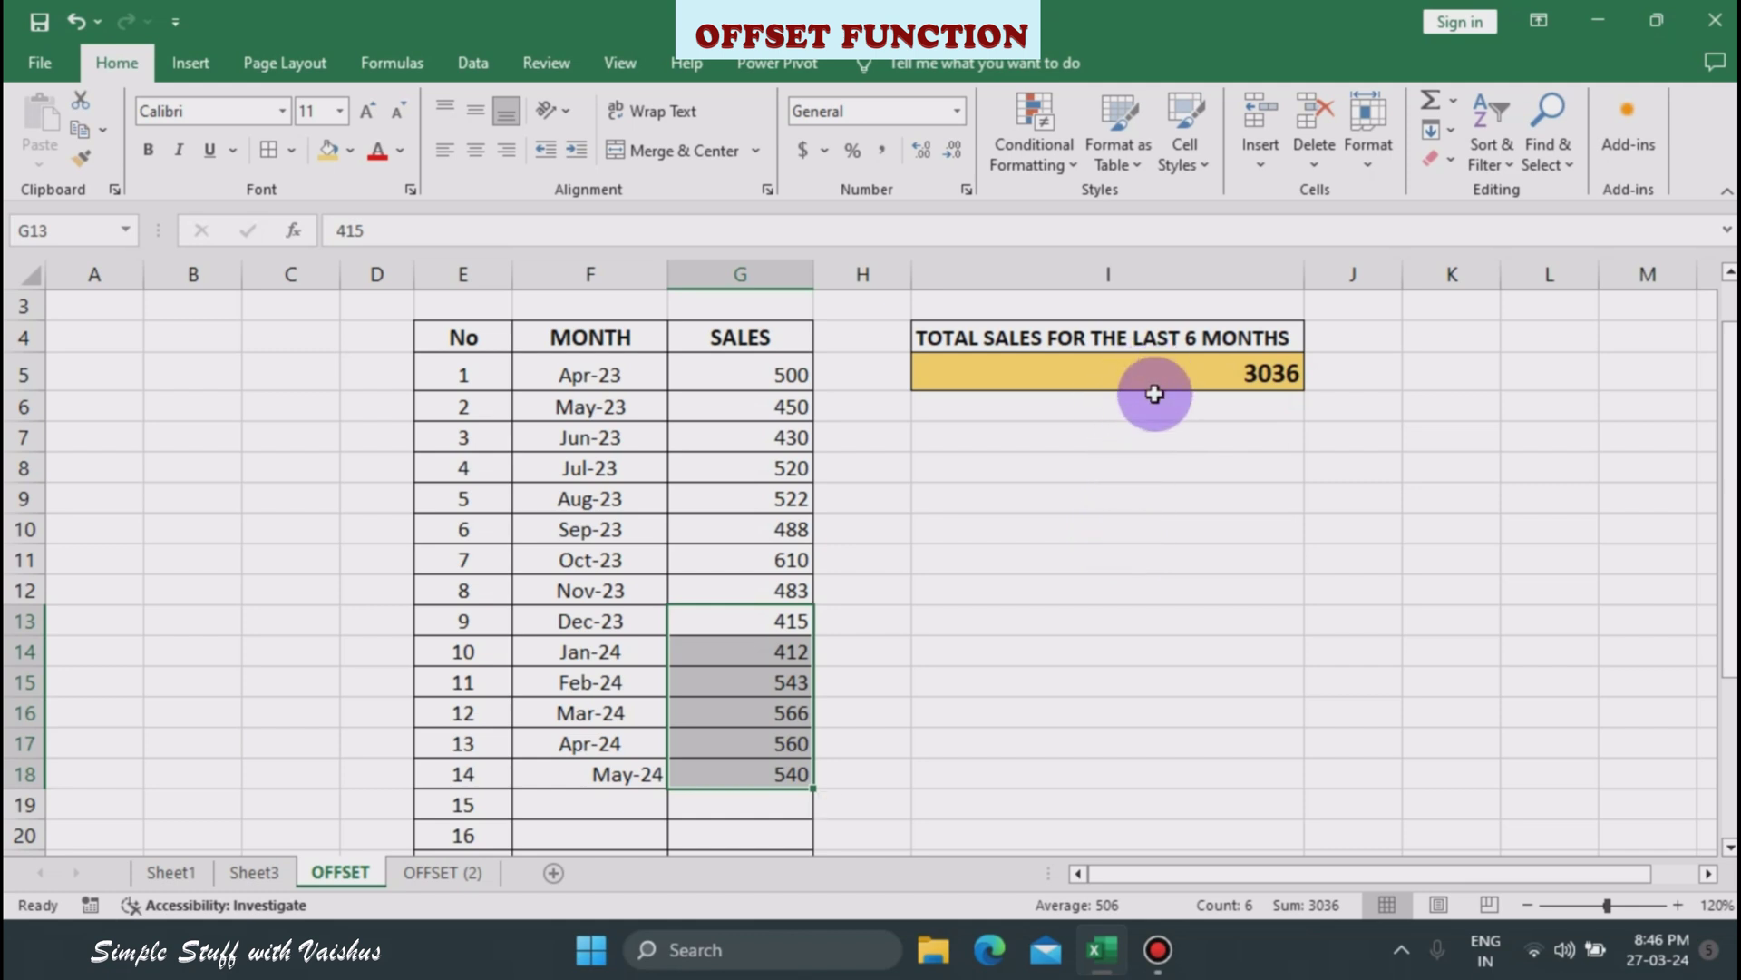
- Switch to the OFFSET (2) sheet and select the empty total sales cell I5
{"action": "left_click", "coordinate": [439, 872]}
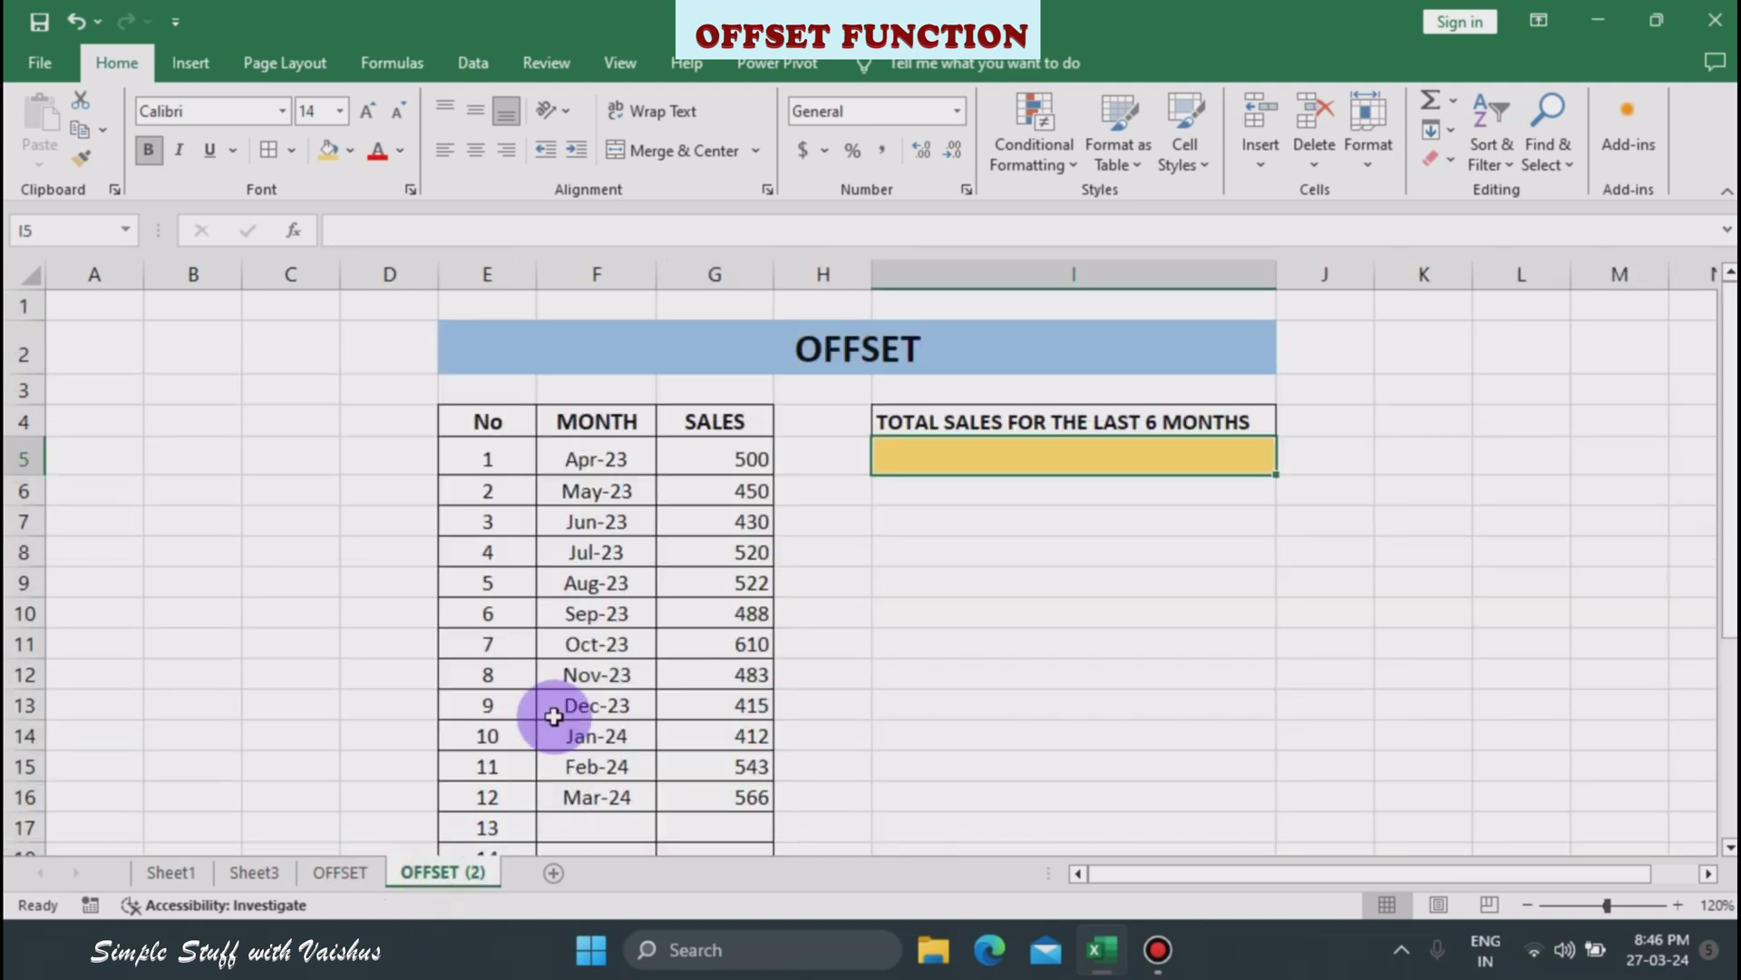
{"action": "left_click", "coordinate": [736, 362]}
{"action": "left_click", "coordinate": [943, 453]}
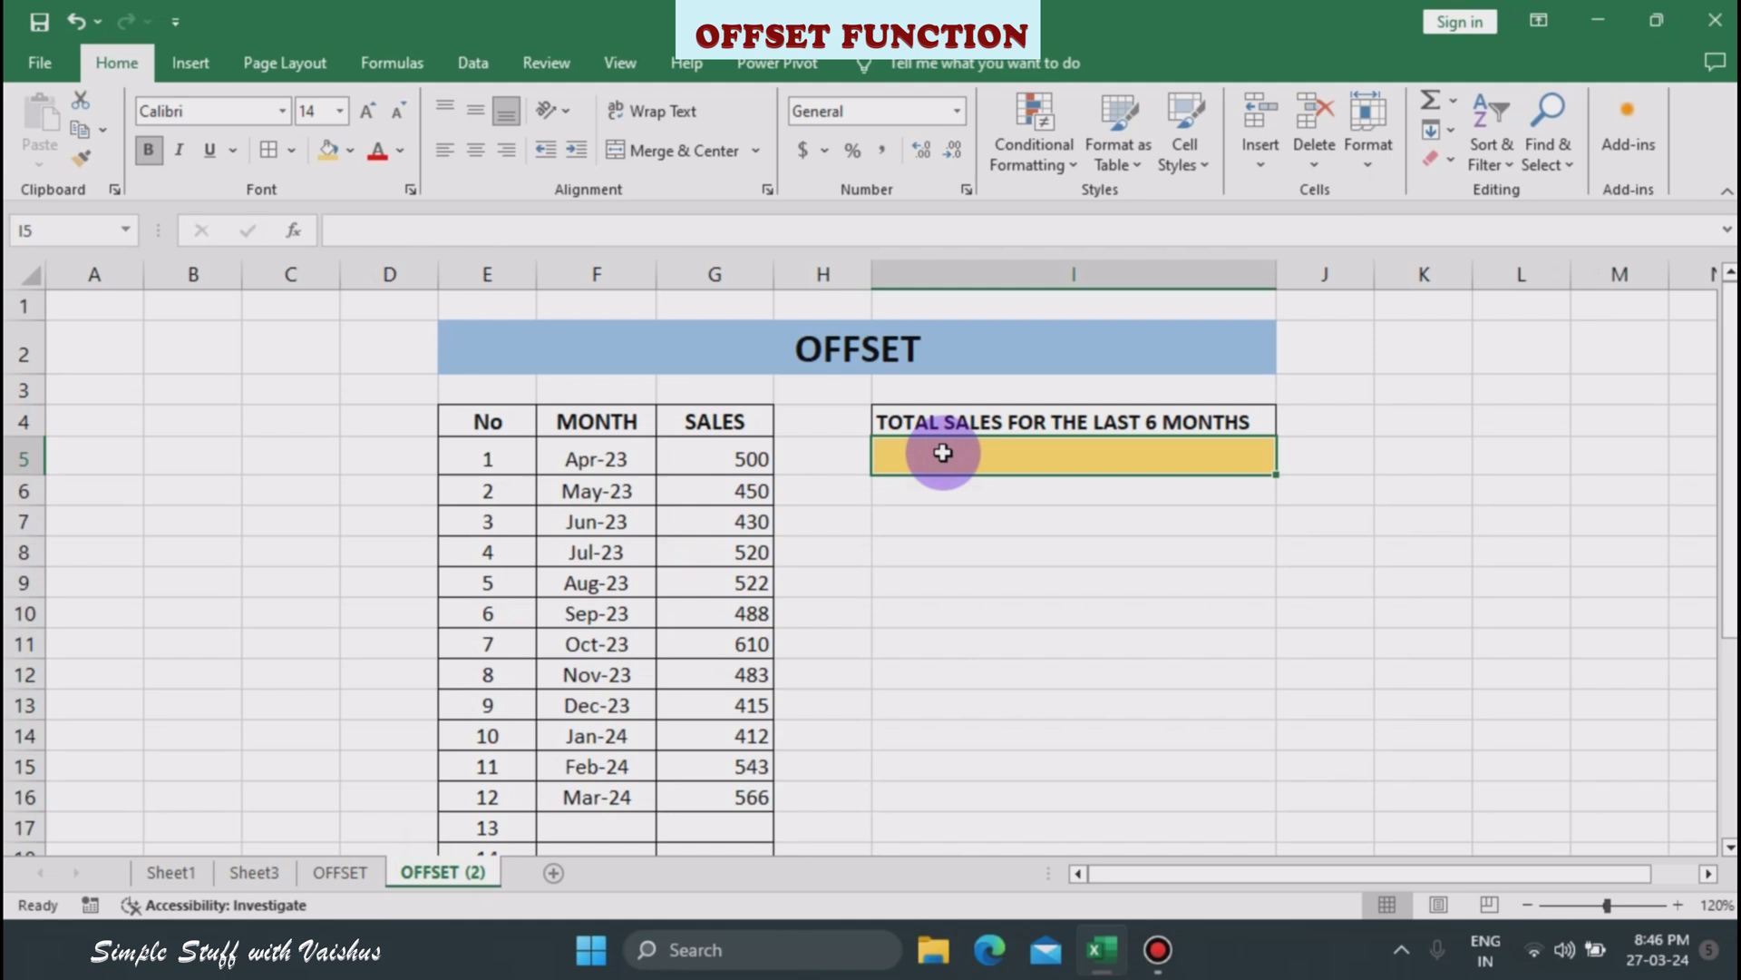
- Start an OFFSET formula in cell H8 with the SALES header G4 as its reference
{"action": "left_click", "coordinate": [844, 553]}
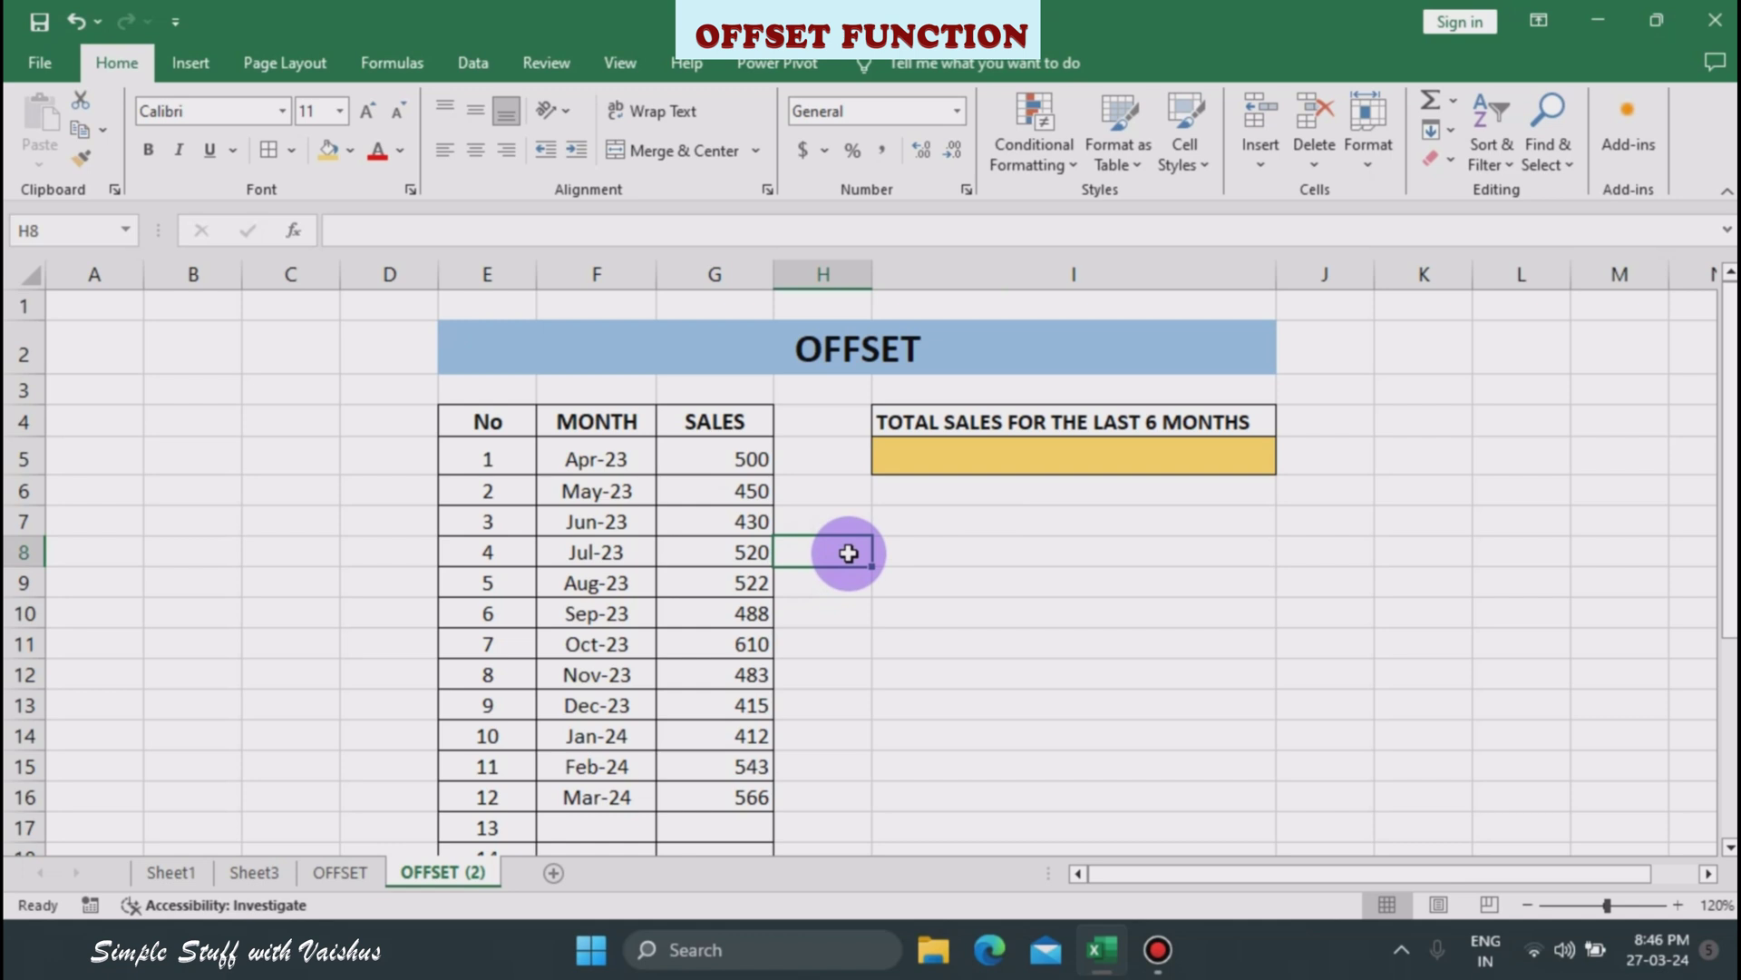
{"action": "type", "text": "="}
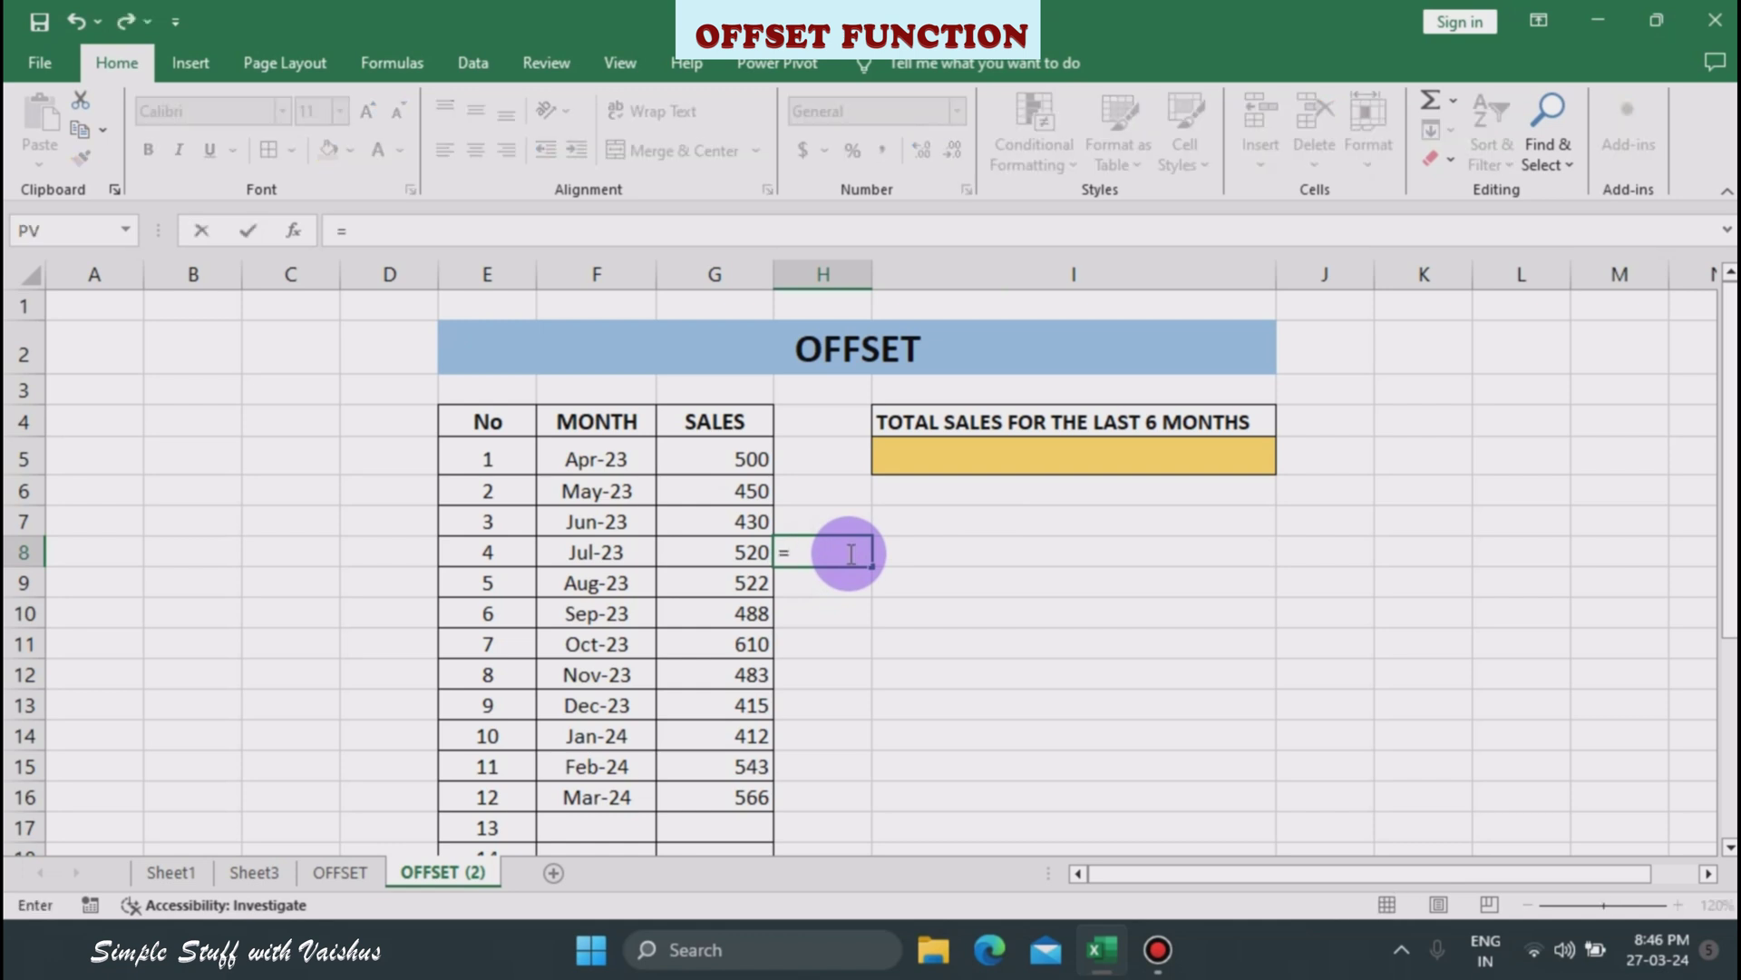
{"action": "type", "text": "OFF"}
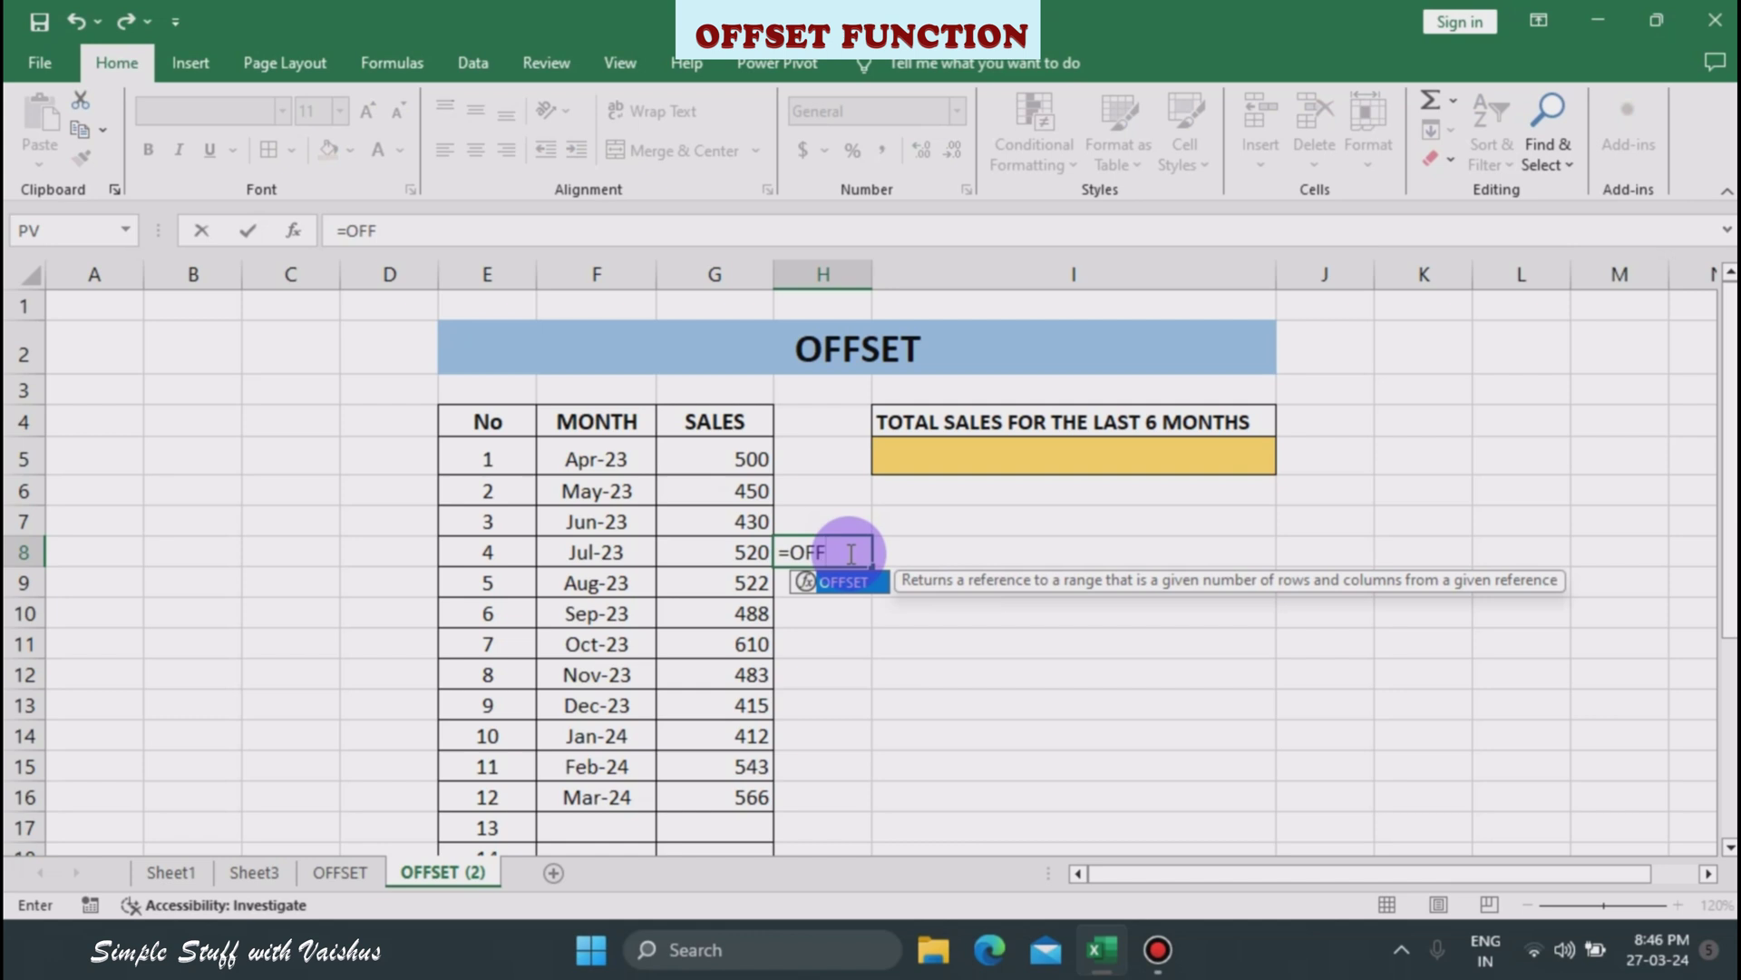
{"action": "double_click", "coordinate": [847, 583]}
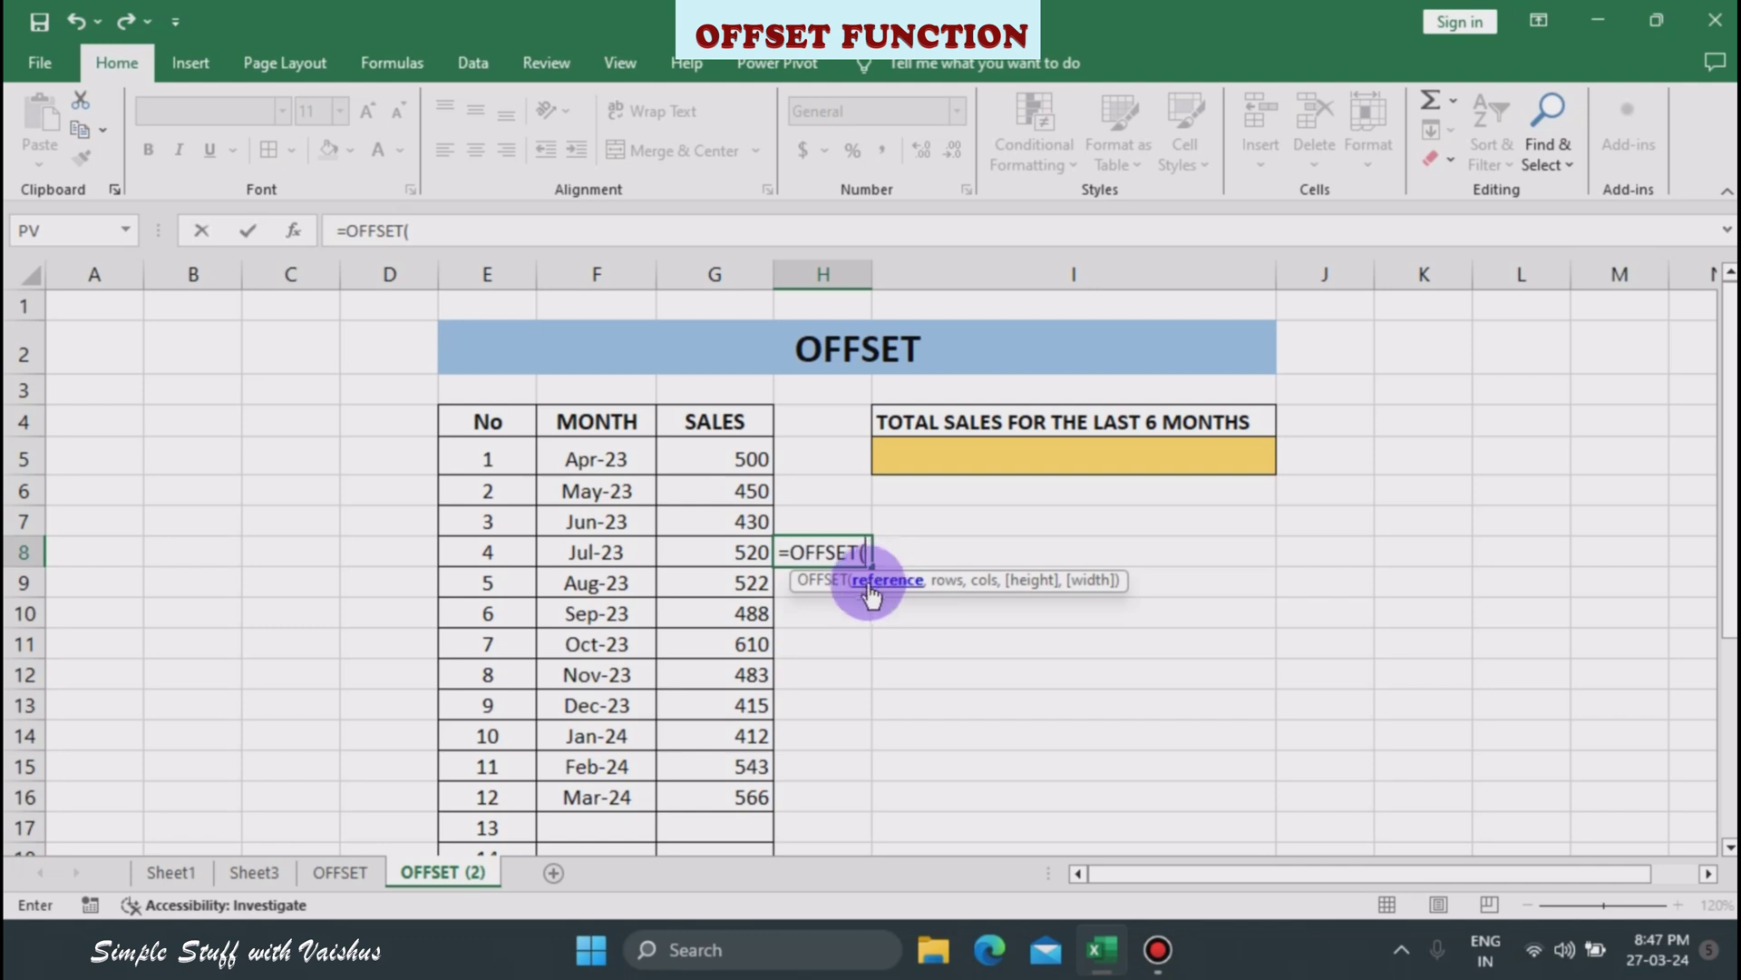
{"action": "left_click", "coordinate": [723, 421]}
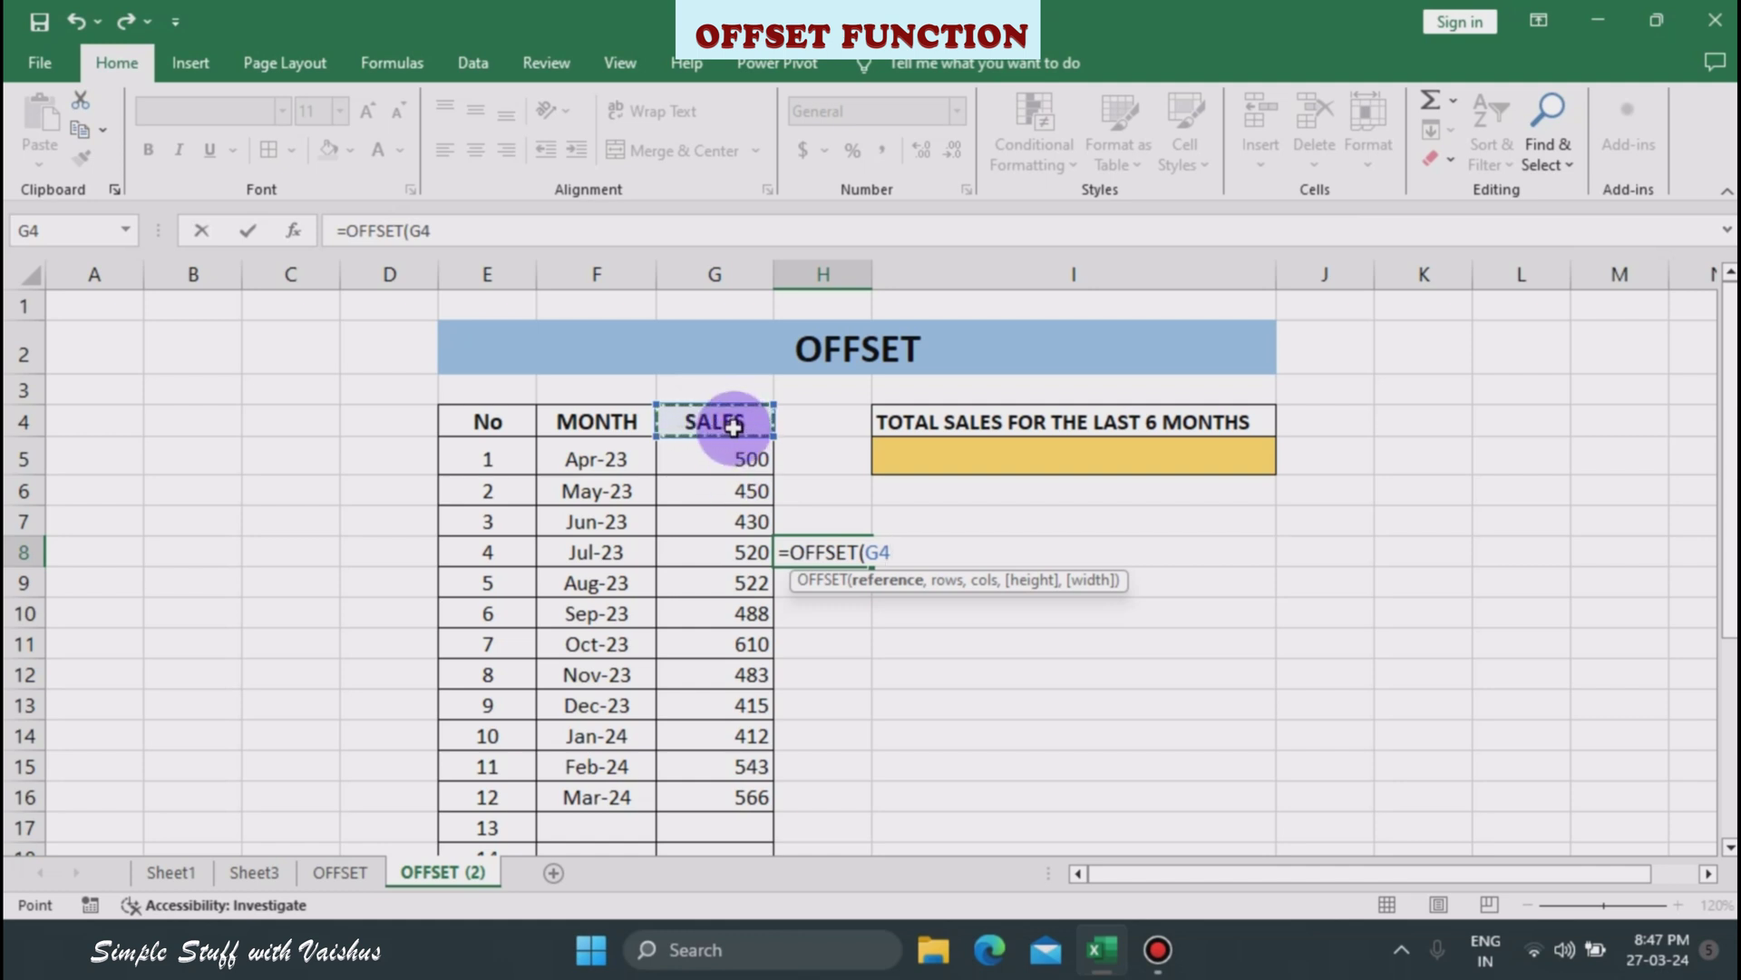
{"action": "type", "text": ","}
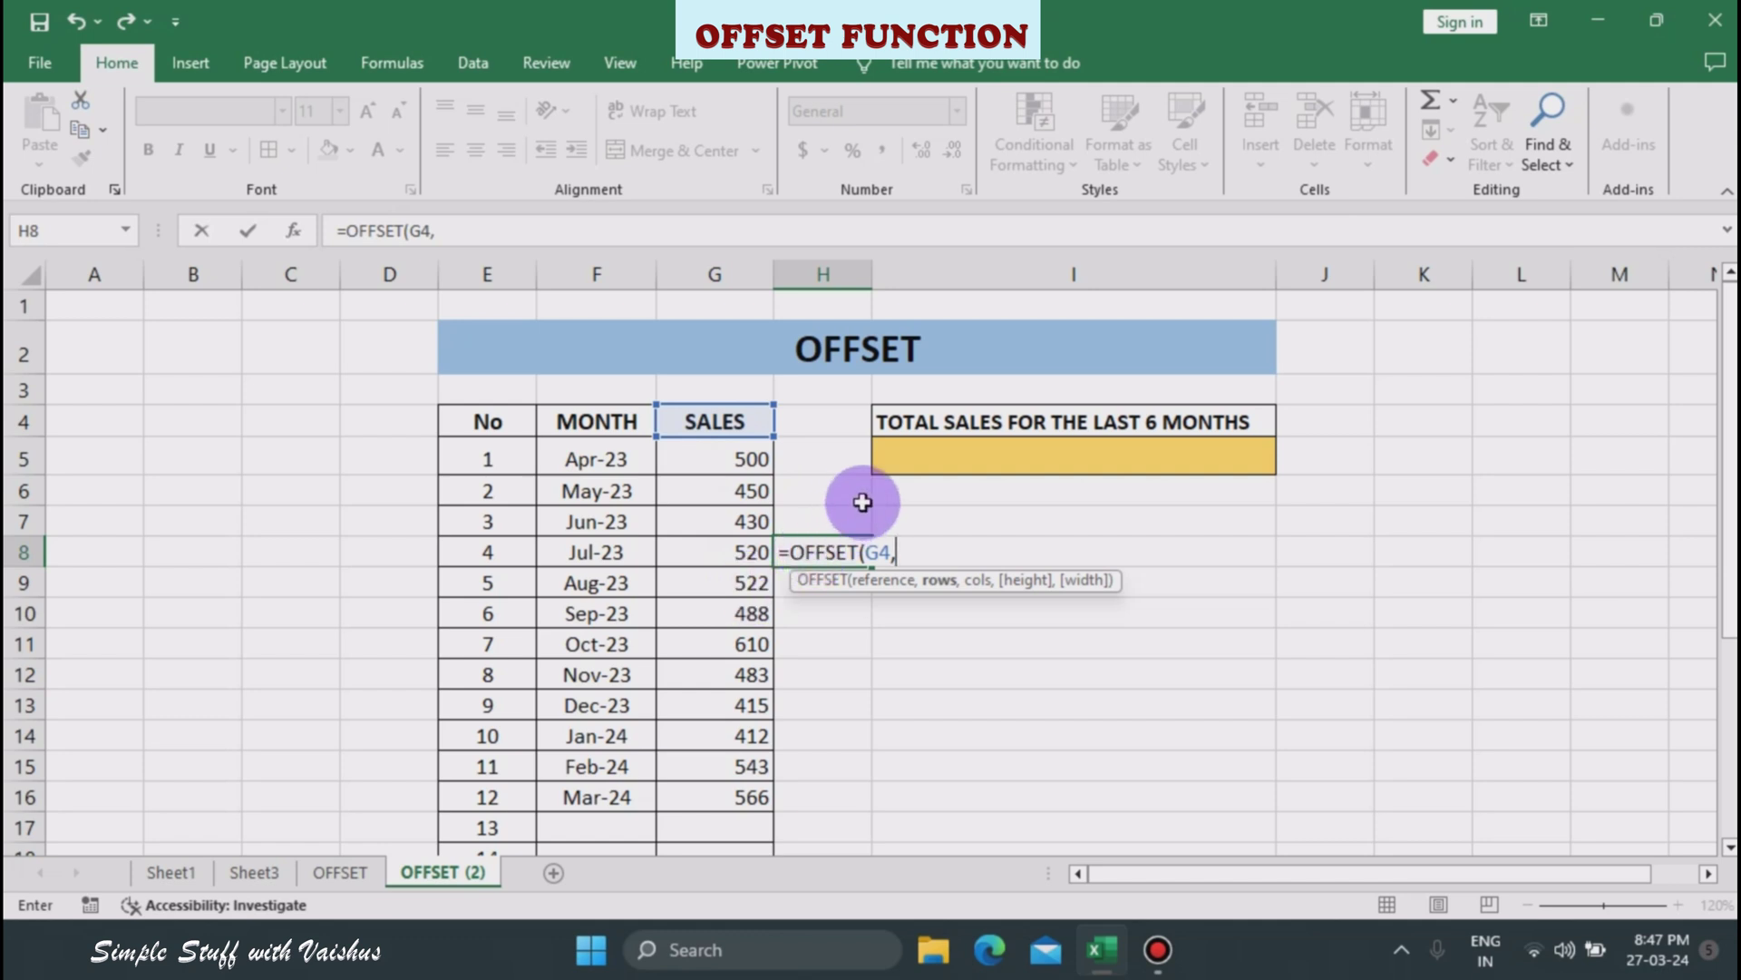
- Complete the H8 formula with 5 rows, 0 columns, height 1 and width 1, giving =OFFSET(G4,5,0,1,1)
{"action": "type", "text": "5,"}
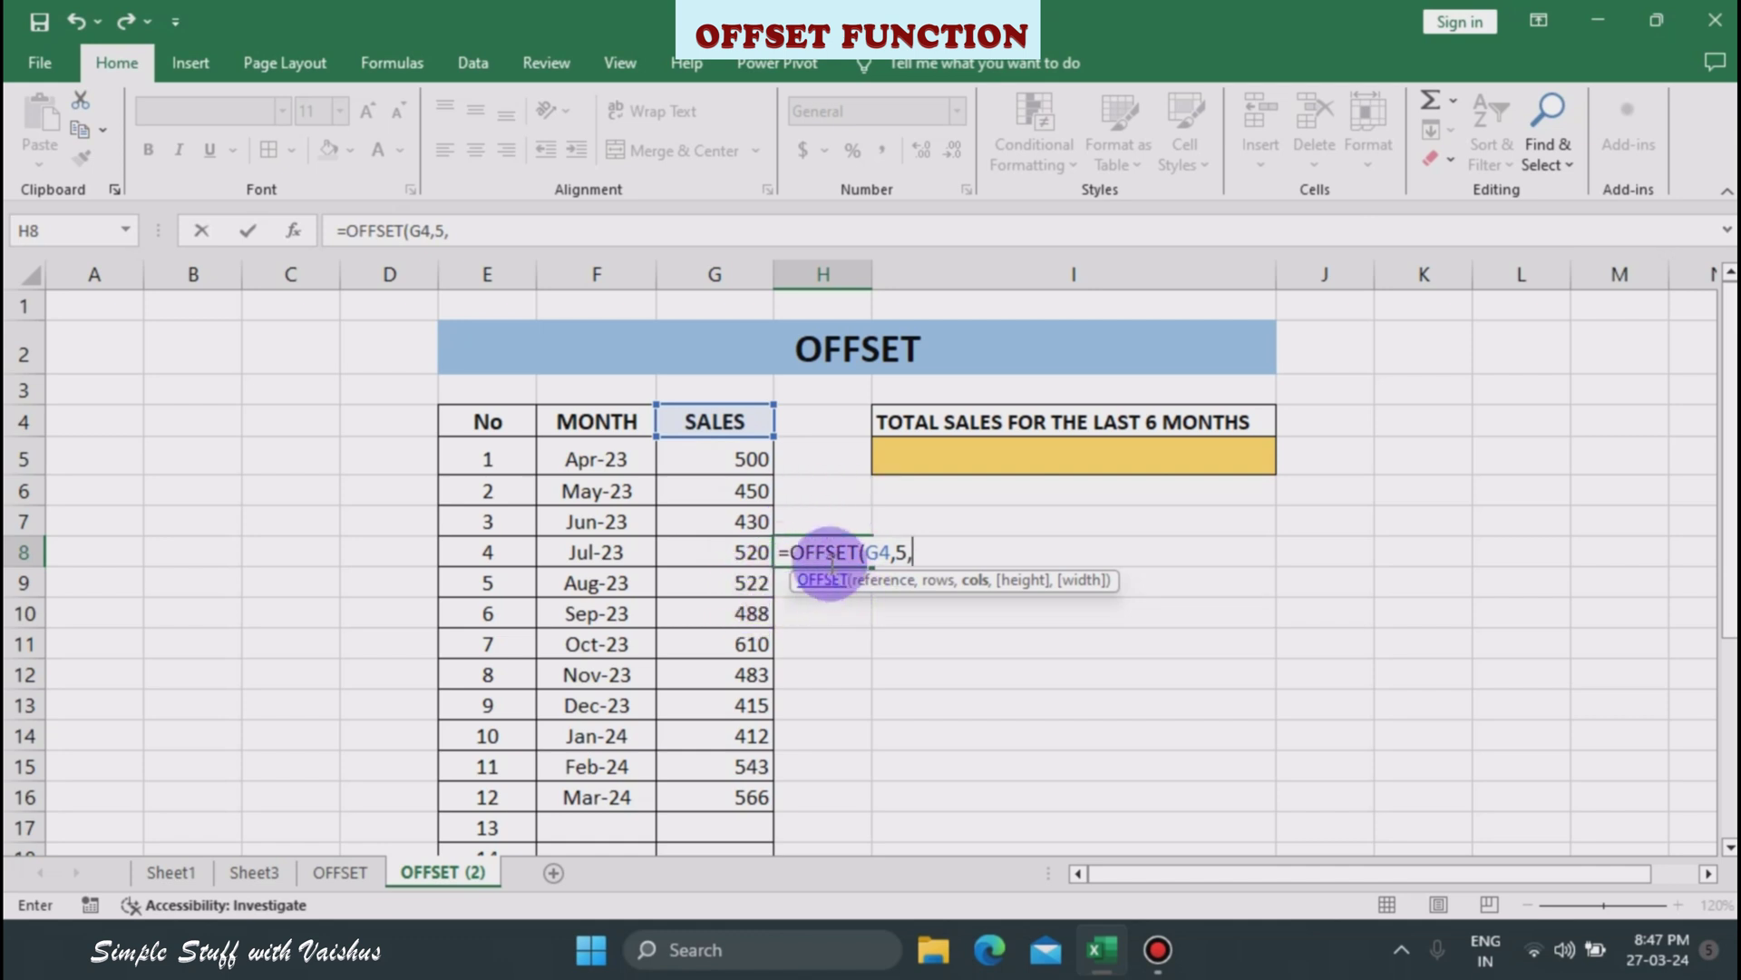
{"action": "type", "text": "1"}
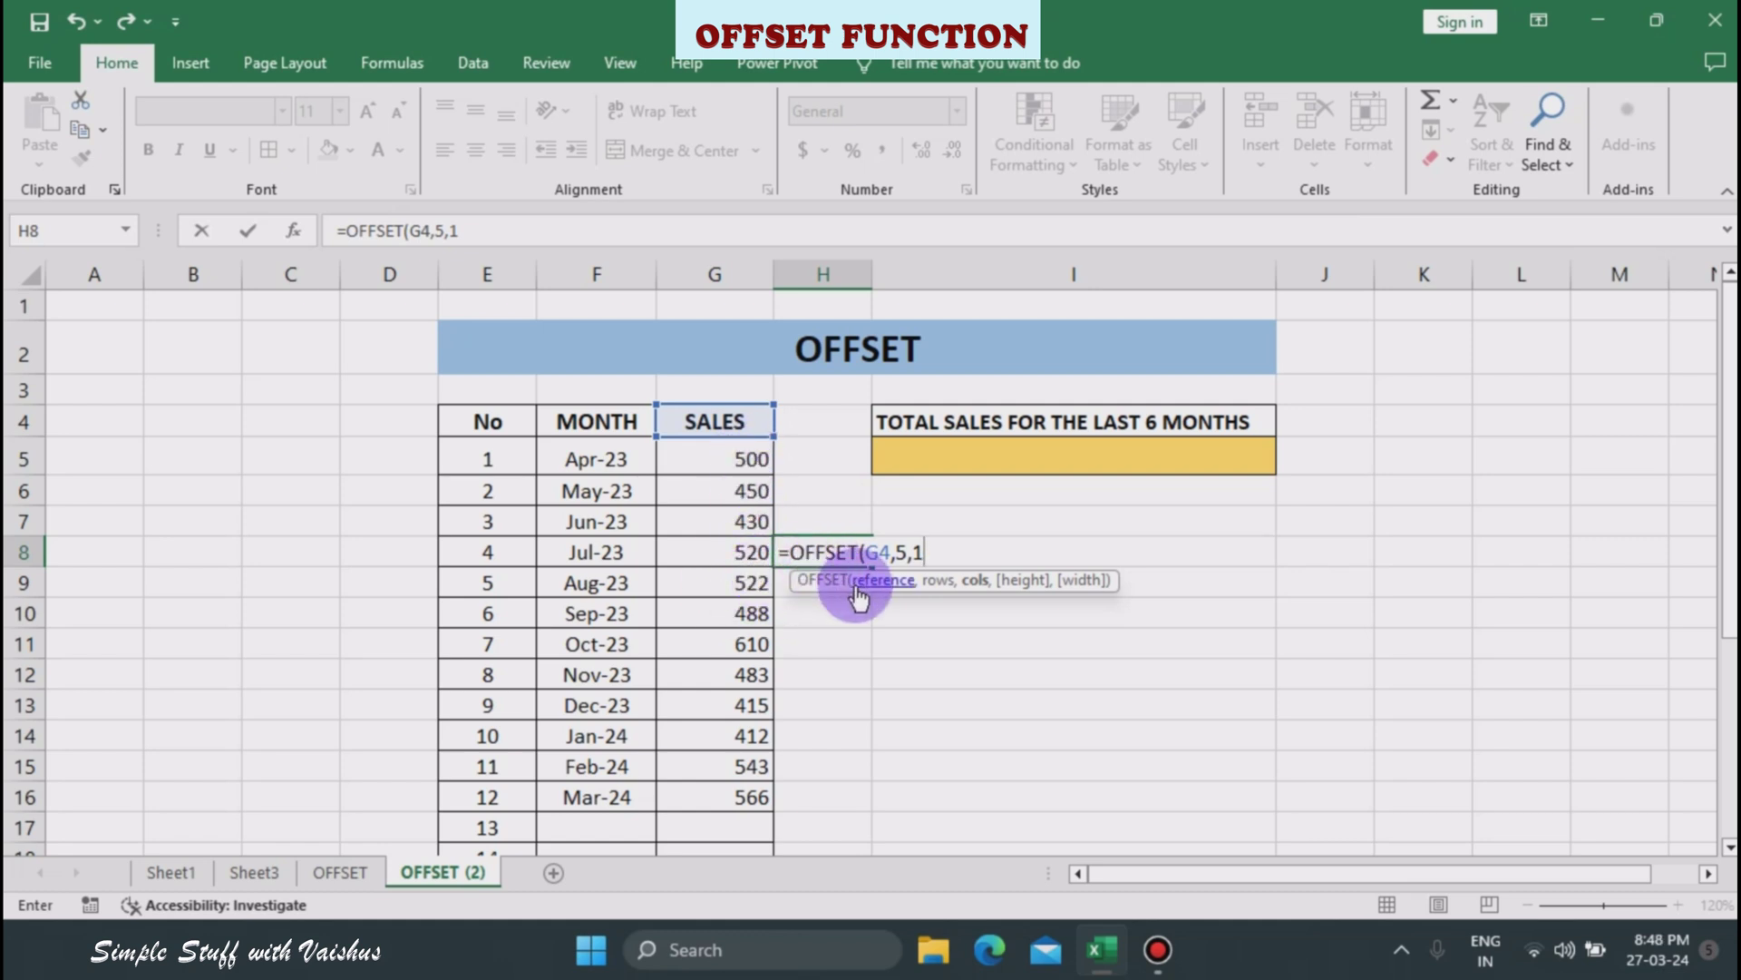
{"action": "key", "text": "BackSpace"}
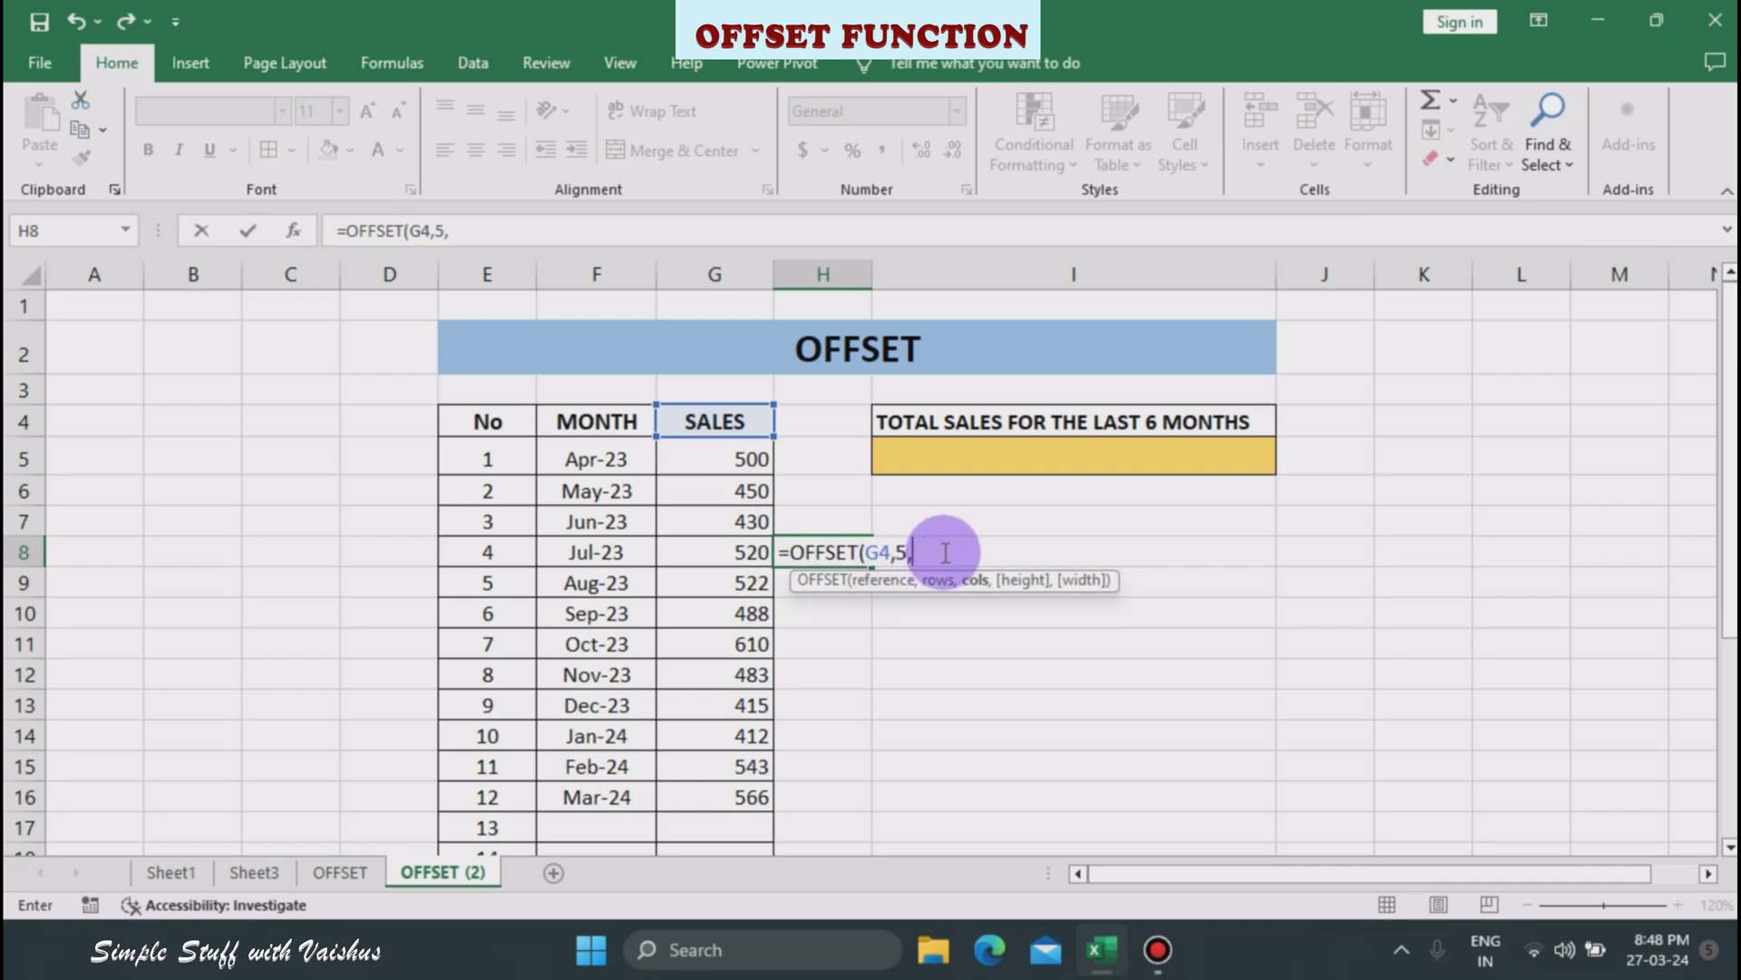
{"action": "type", "text": "0"}
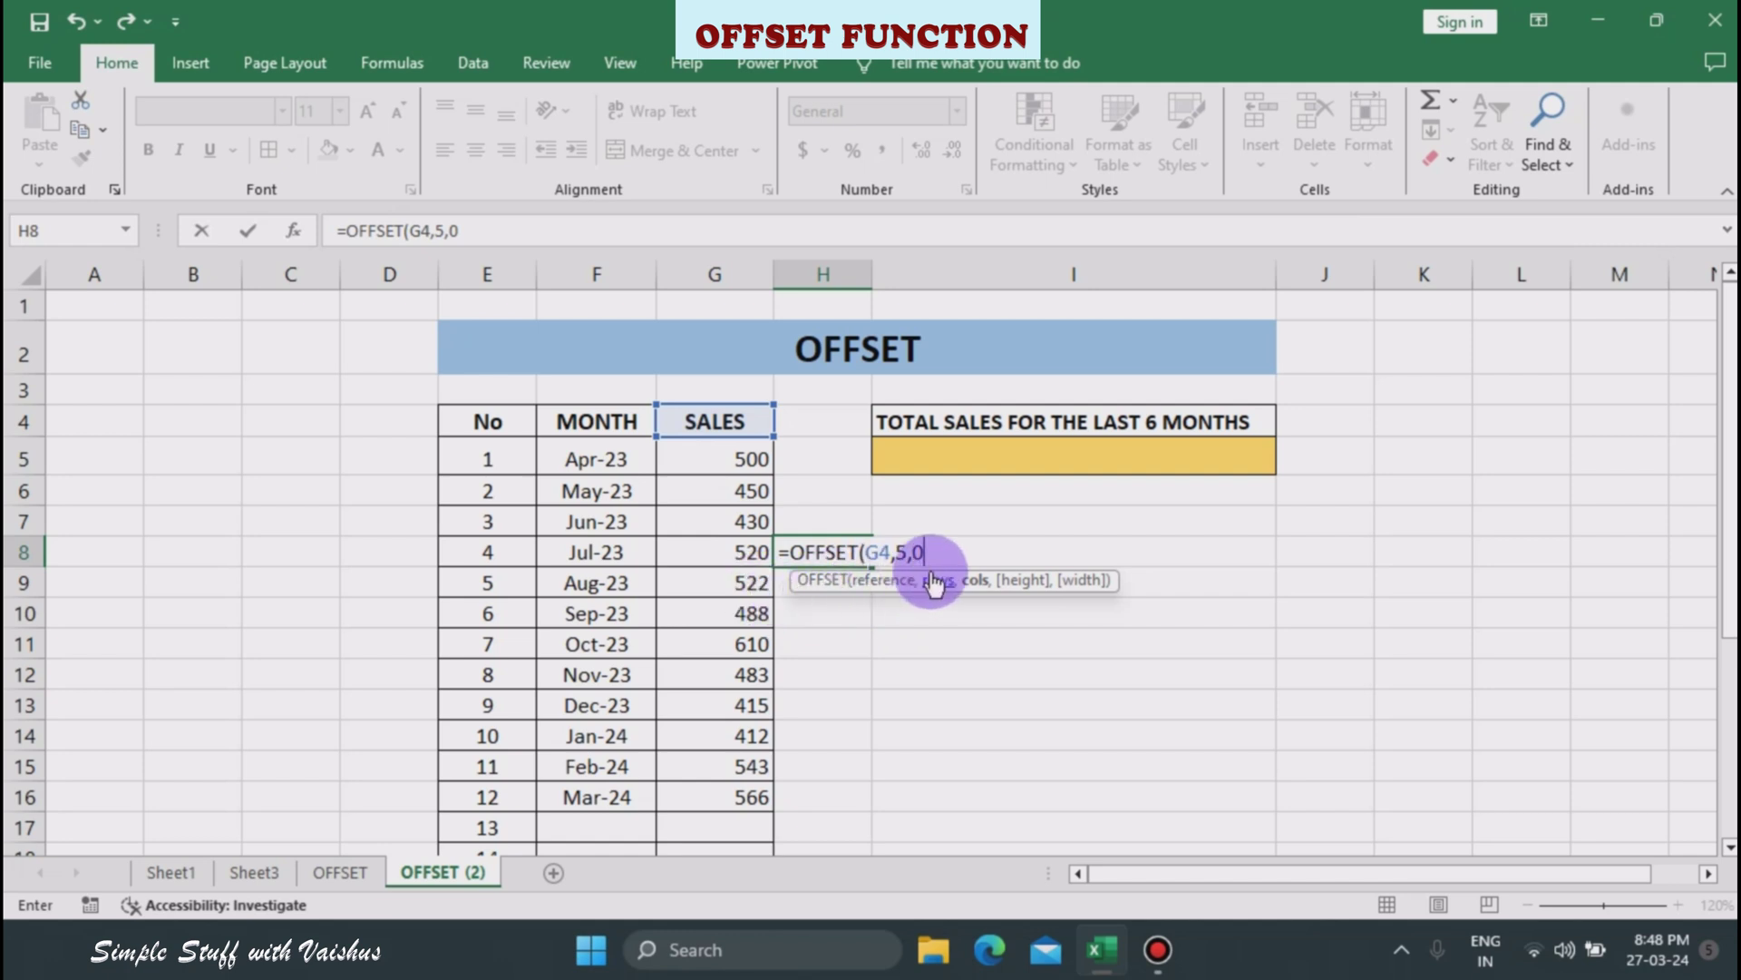
{"action": "key", "text": "BackSpace"}
{"action": "type", "text": "0"}
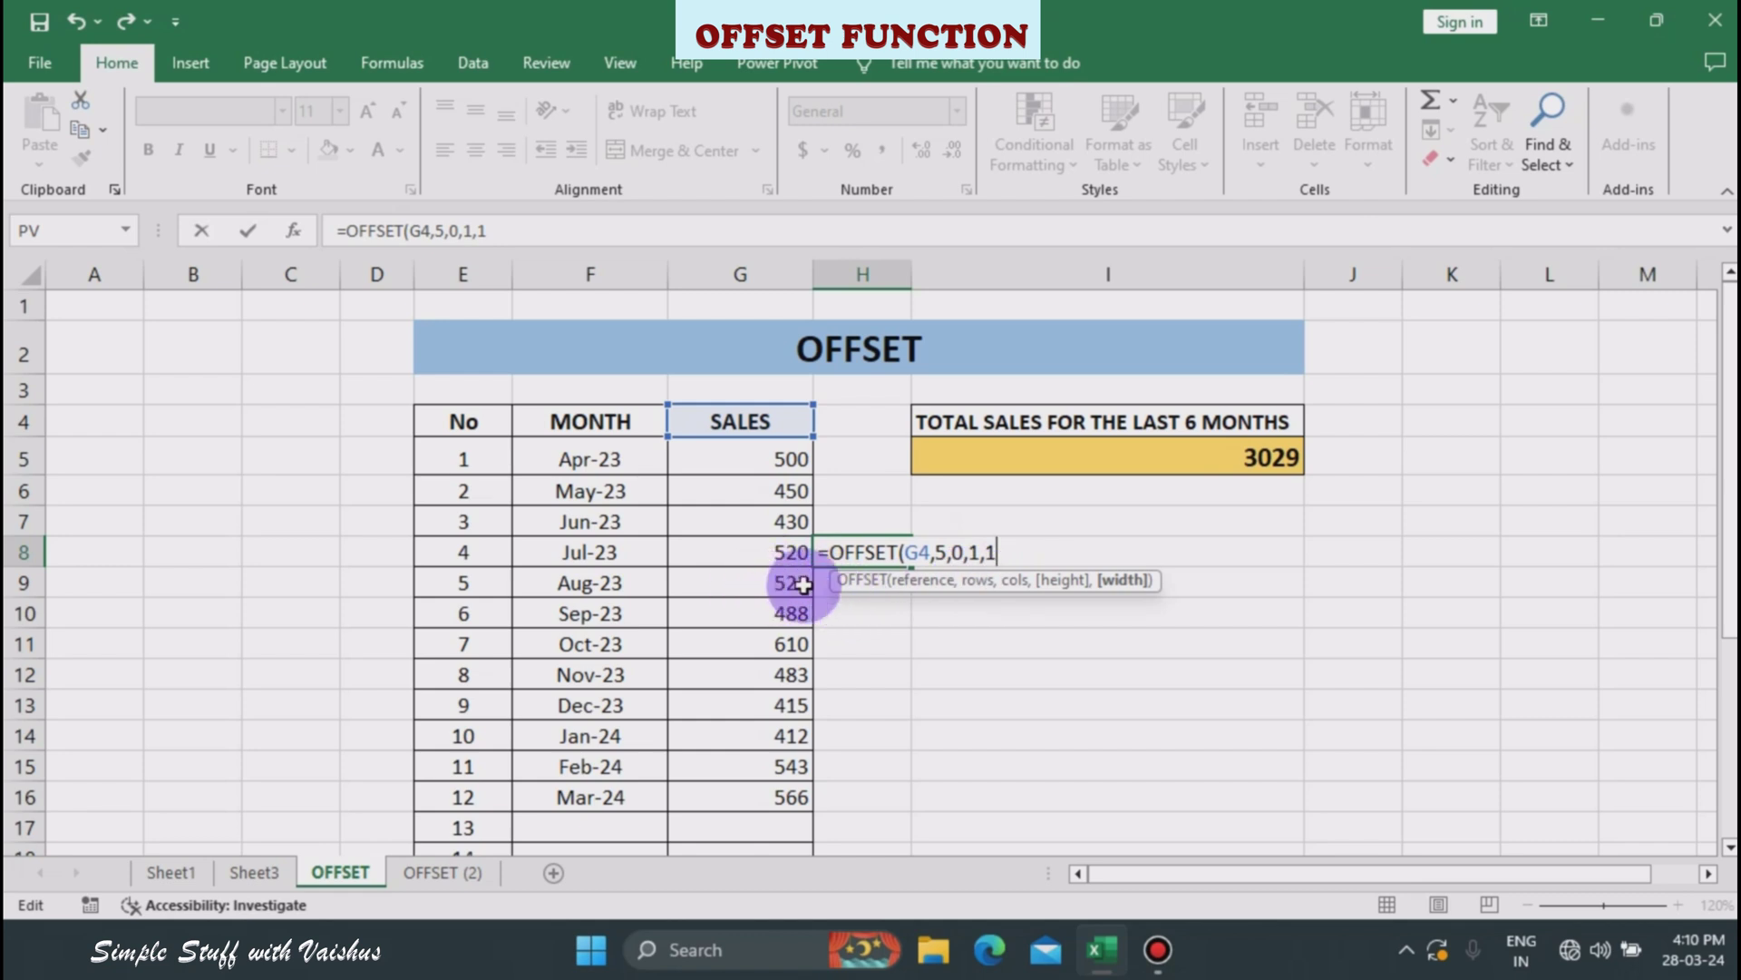
{"action": "type", "text": ")"}
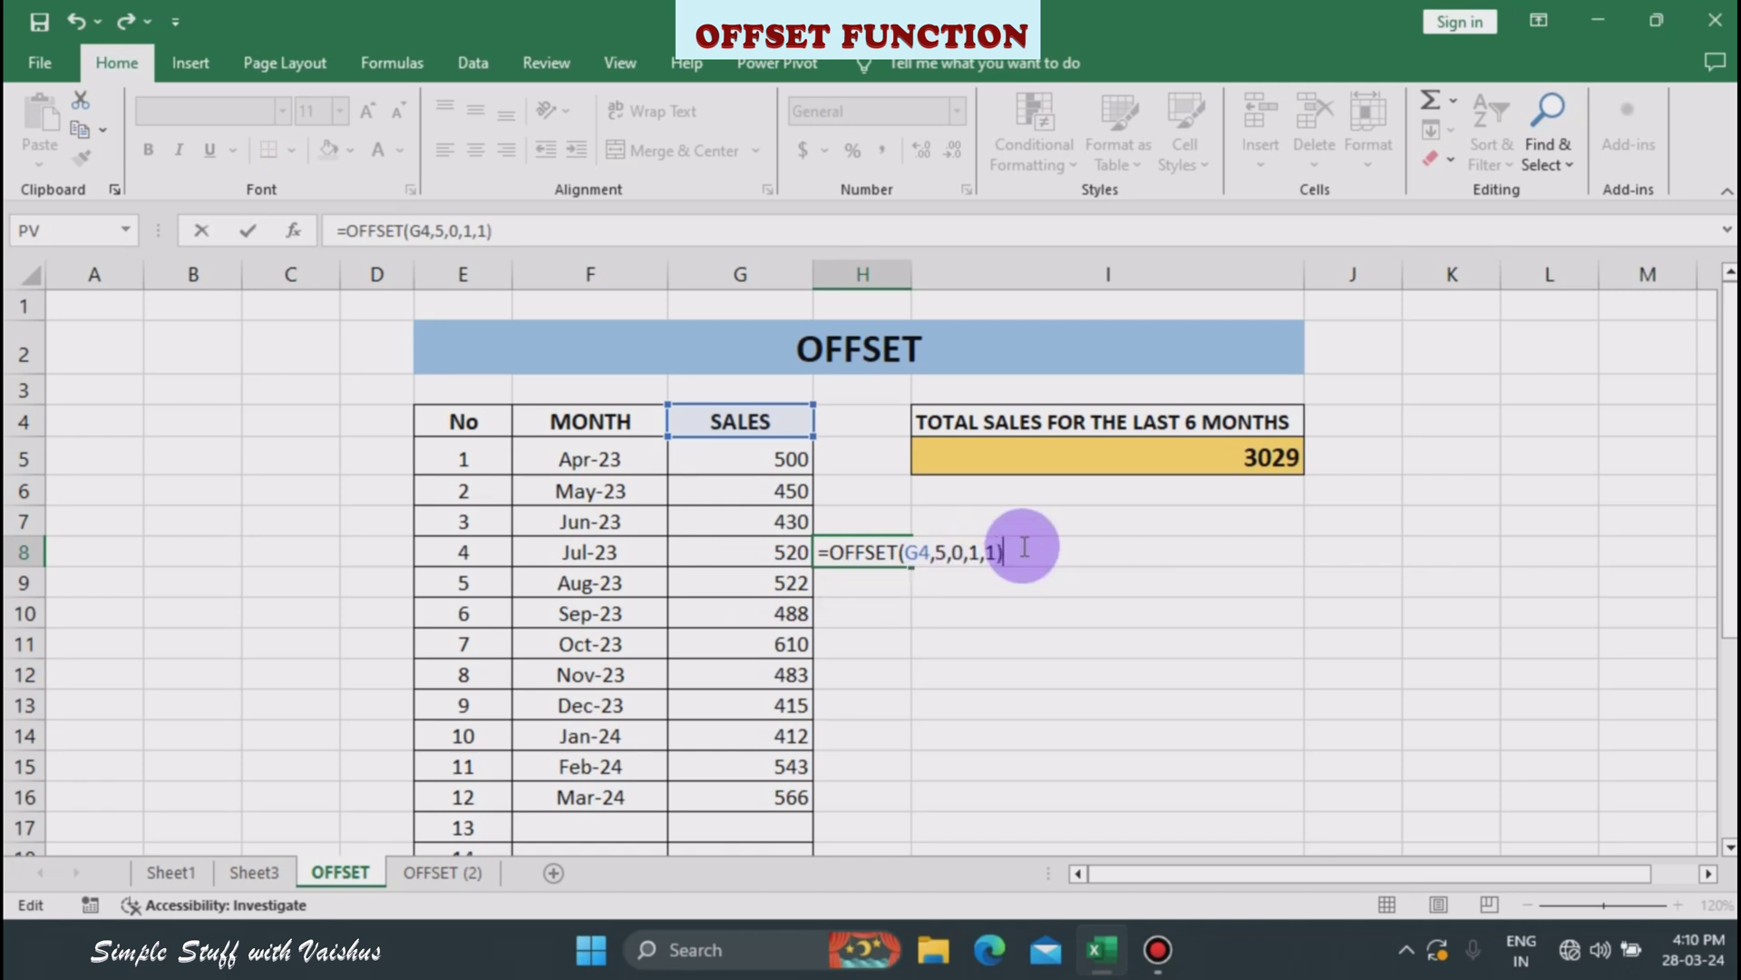
{"action": "key", "text": "Return"}
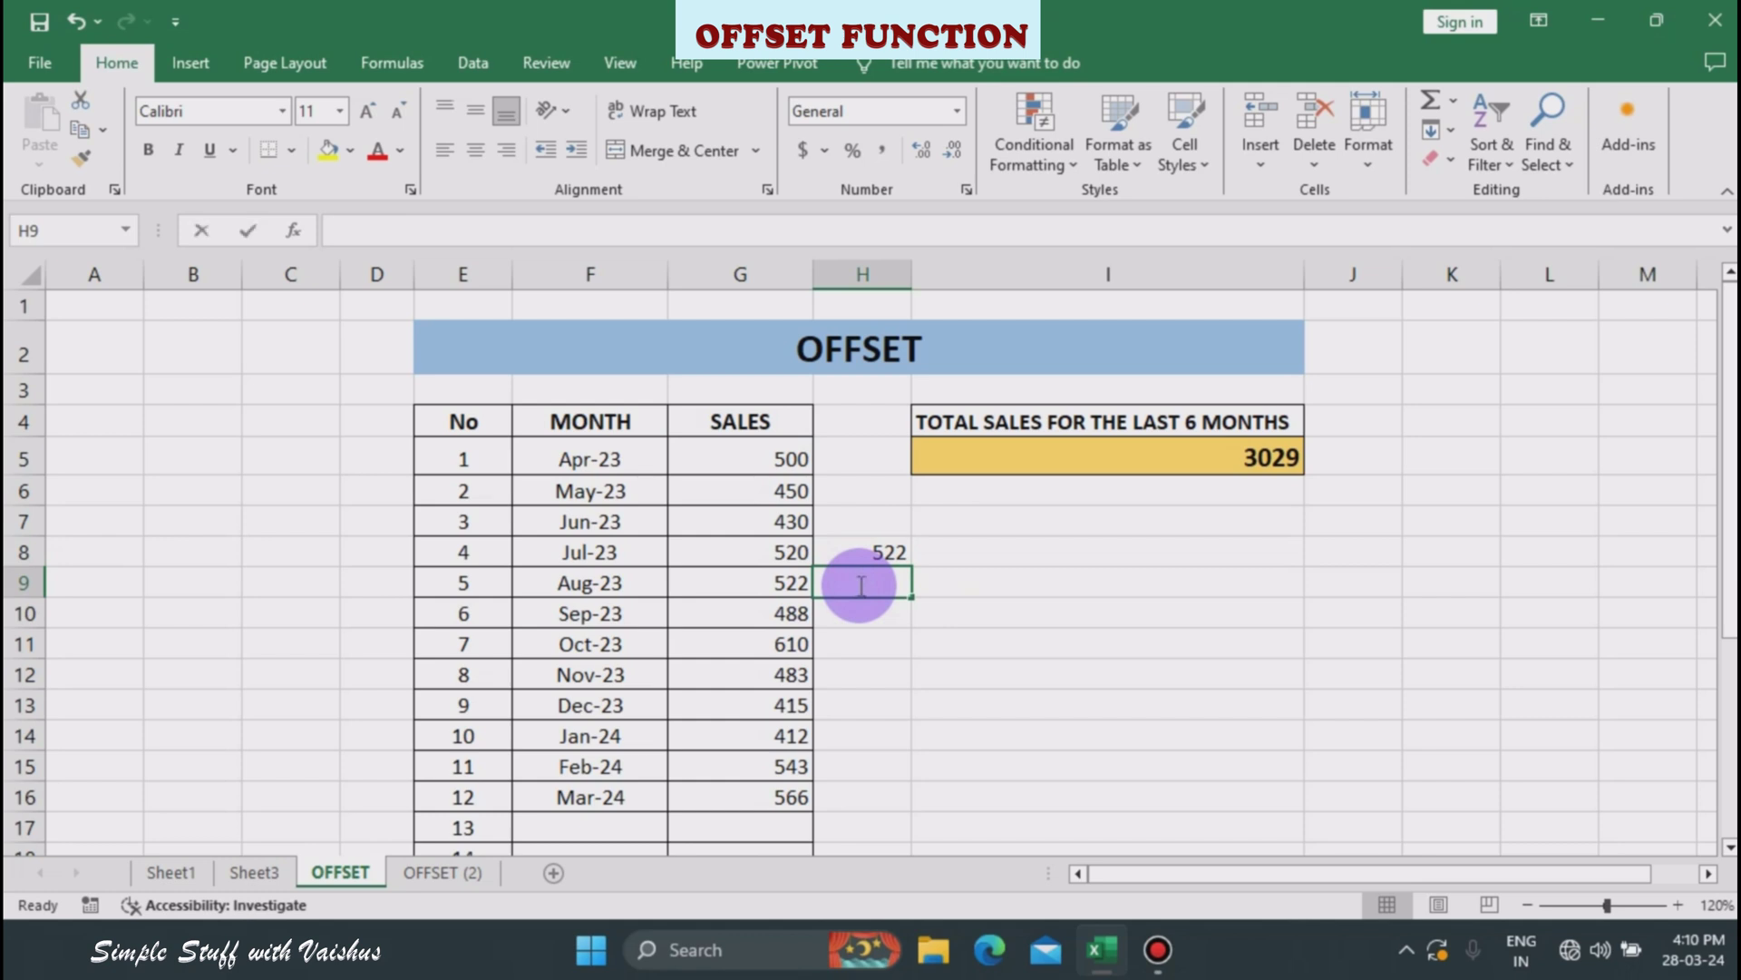
- Enter 420 in H9 and set the cols argument of the H8 formula to 1, making it =OFFSET(G4,5,1,1,1)
{"action": "type", "text": "420"}
{"action": "key", "text": "Return"}
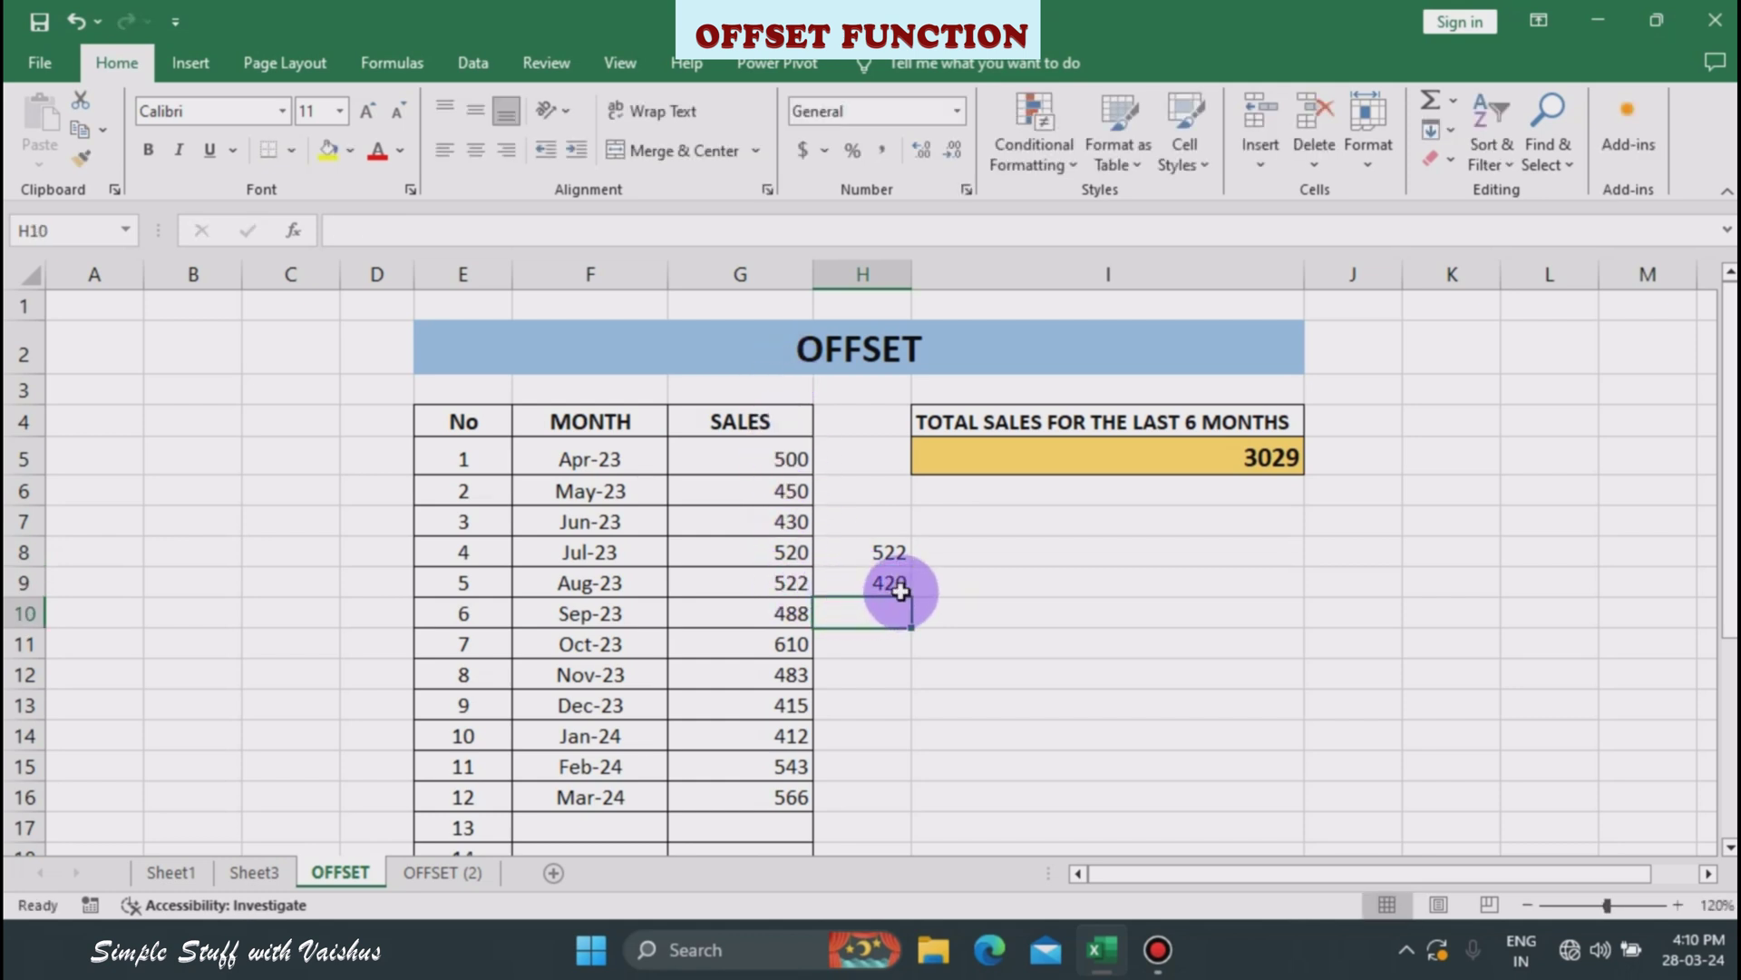
{"action": "left_click", "coordinate": [889, 552]}
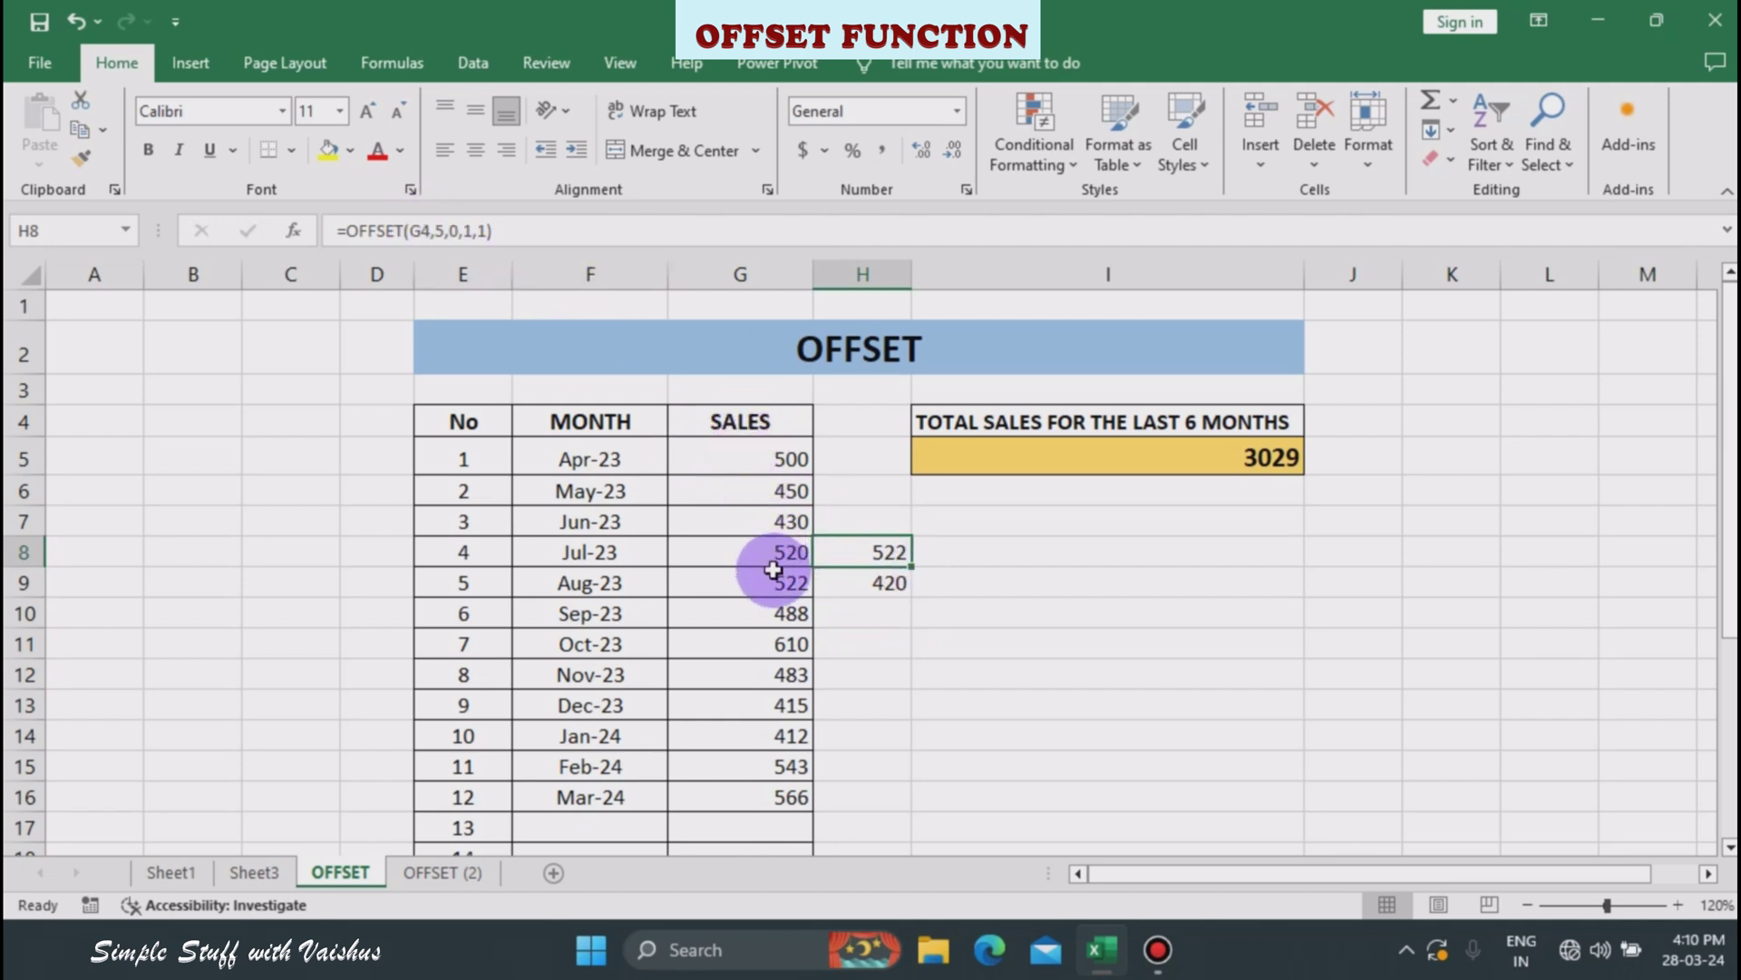
{"action": "left_click", "coordinate": [461, 230]}
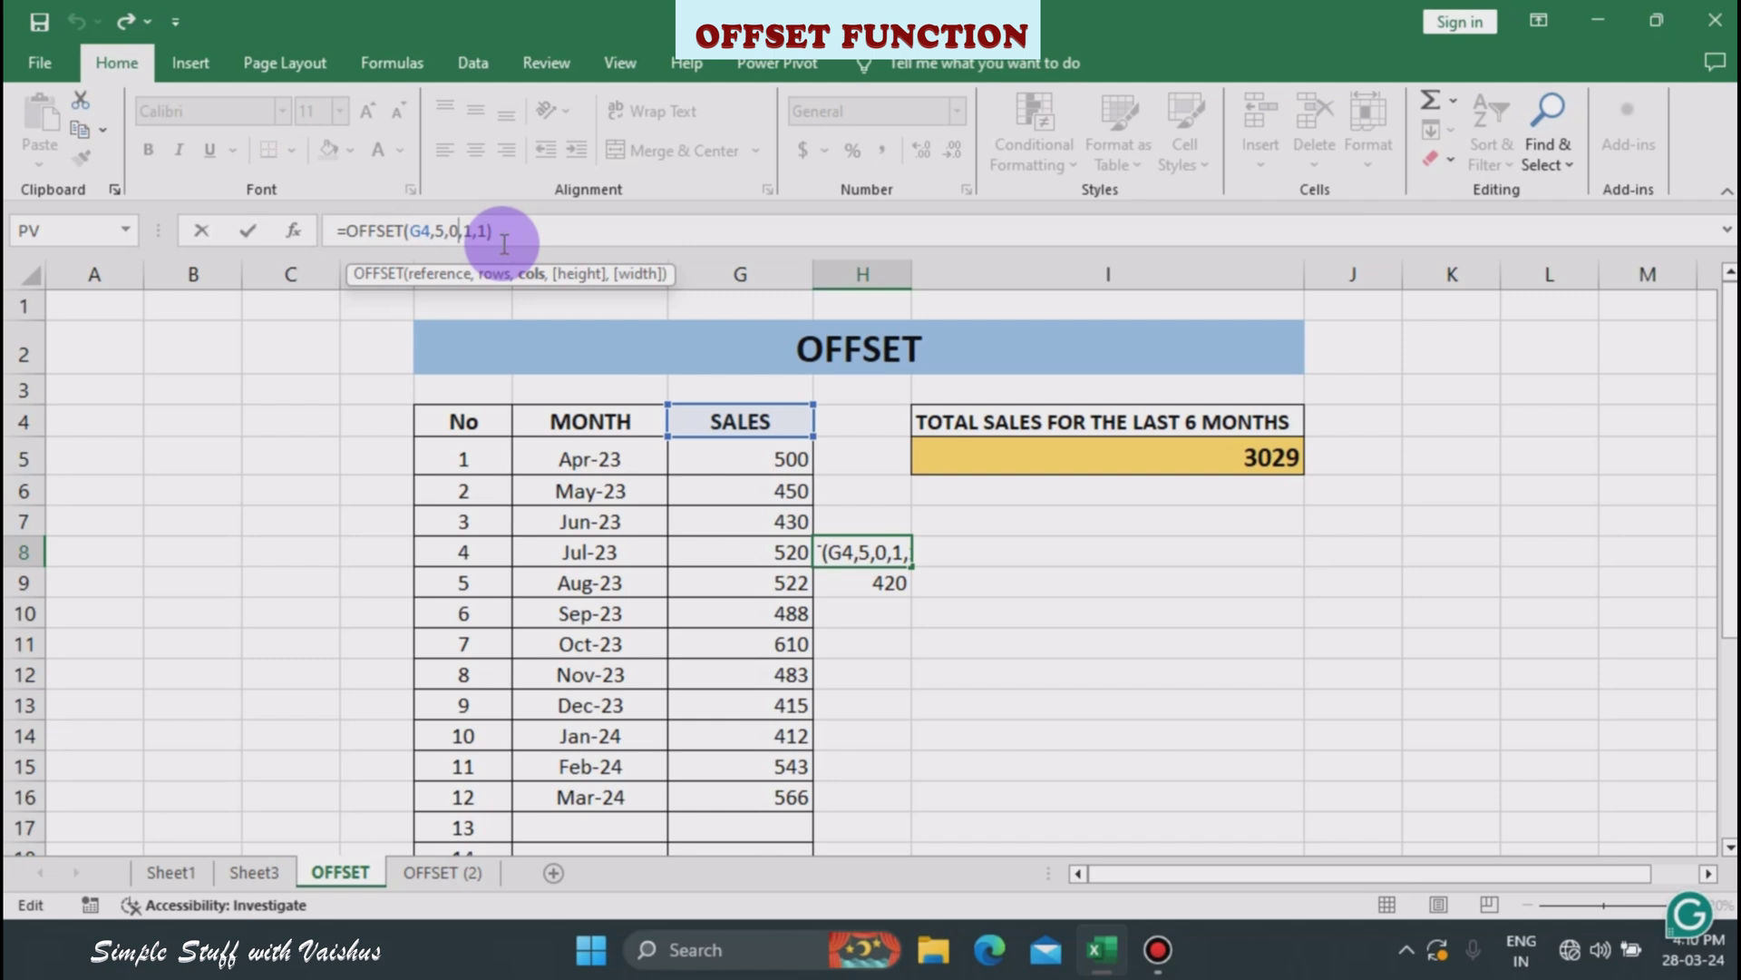
{"action": "key", "text": "BackSpace"}
{"action": "type", "text": "1"}
{"action": "key", "text": "Return"}
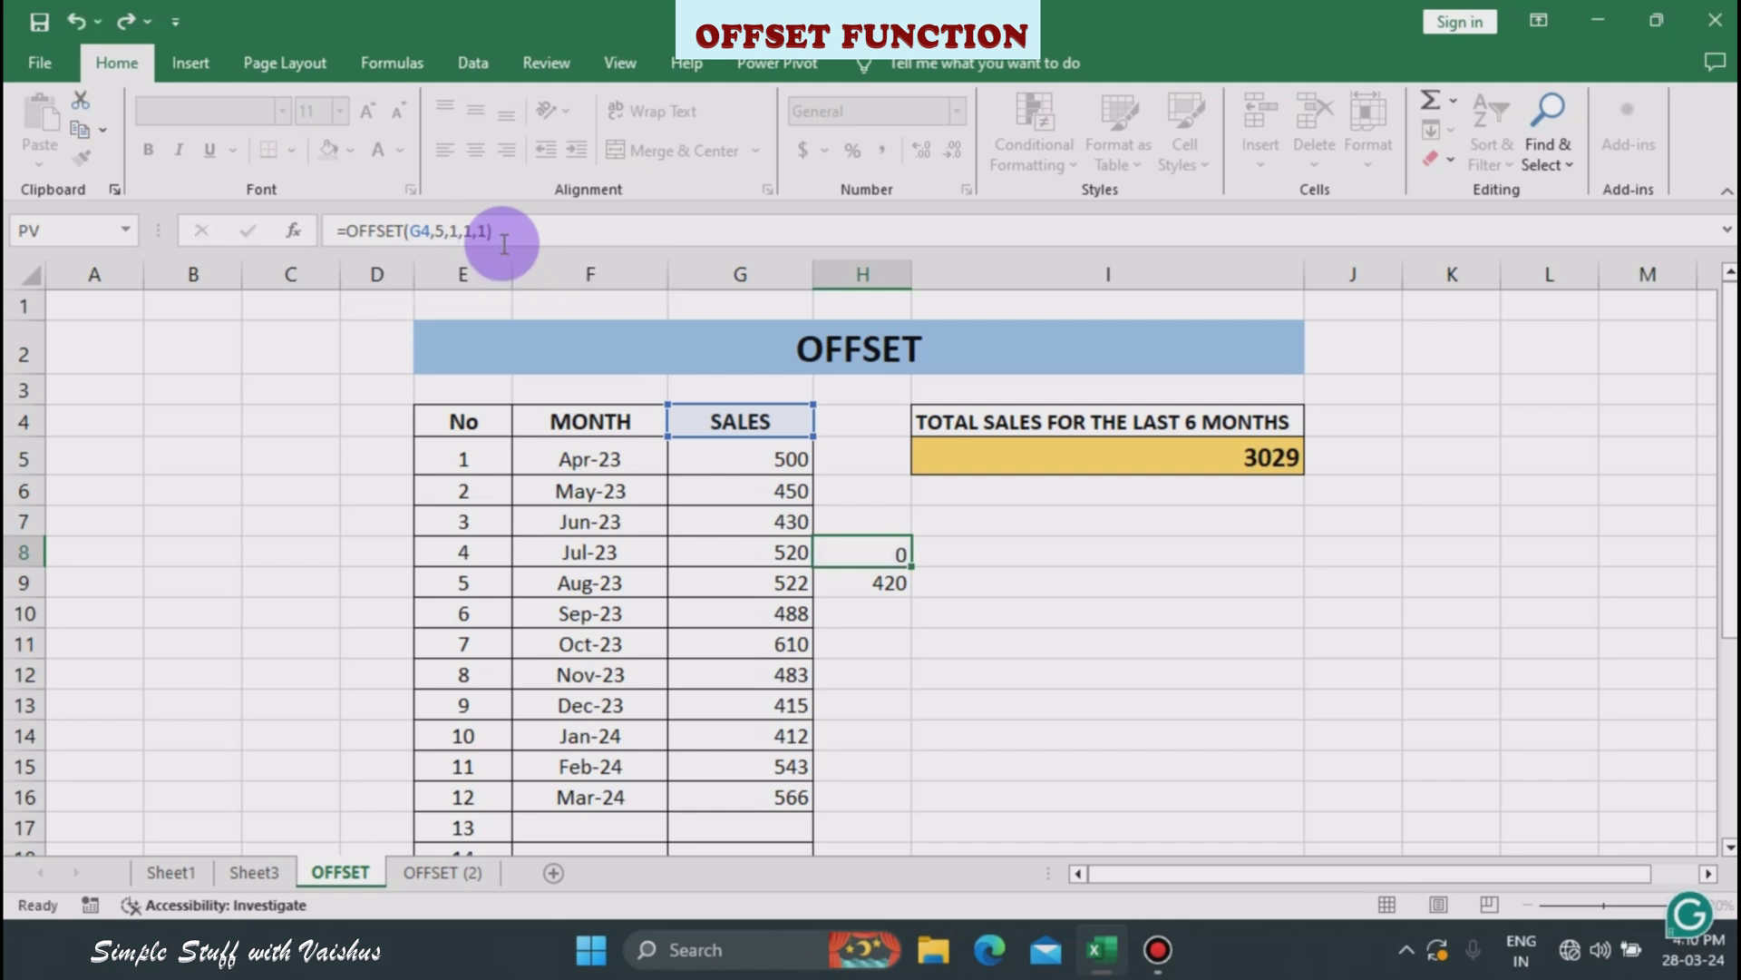
{"action": "left_click", "coordinate": [877, 554]}
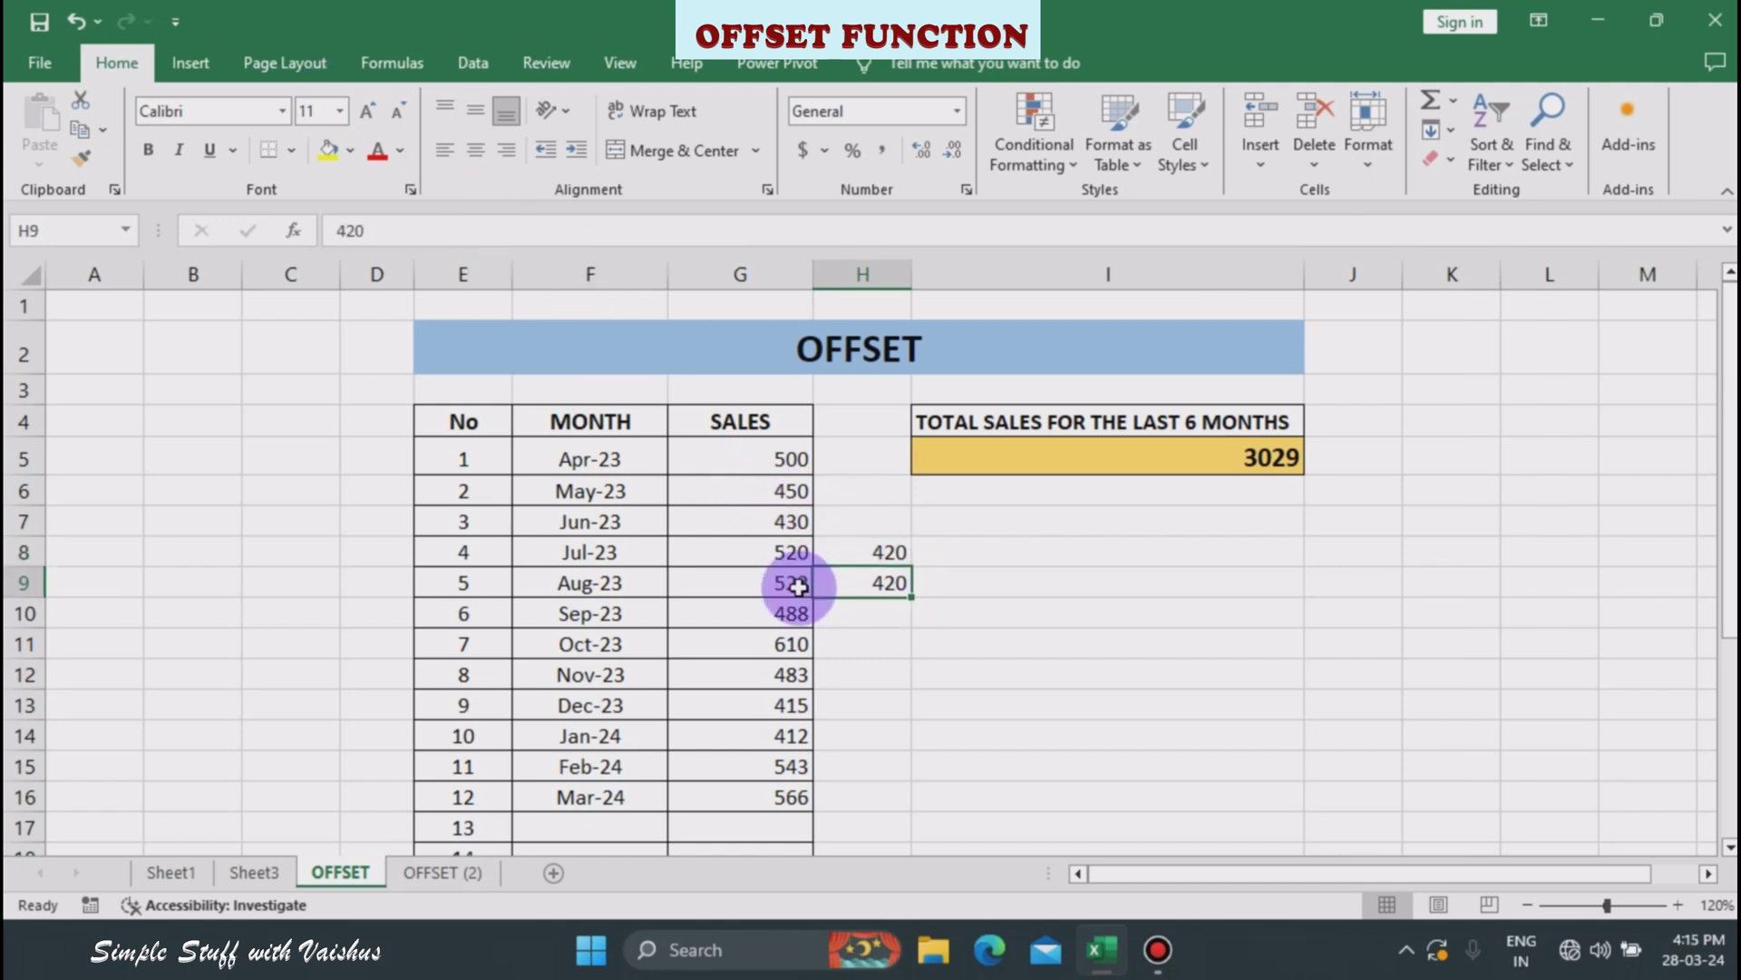
{"action": "left_click", "coordinate": [798, 587]}
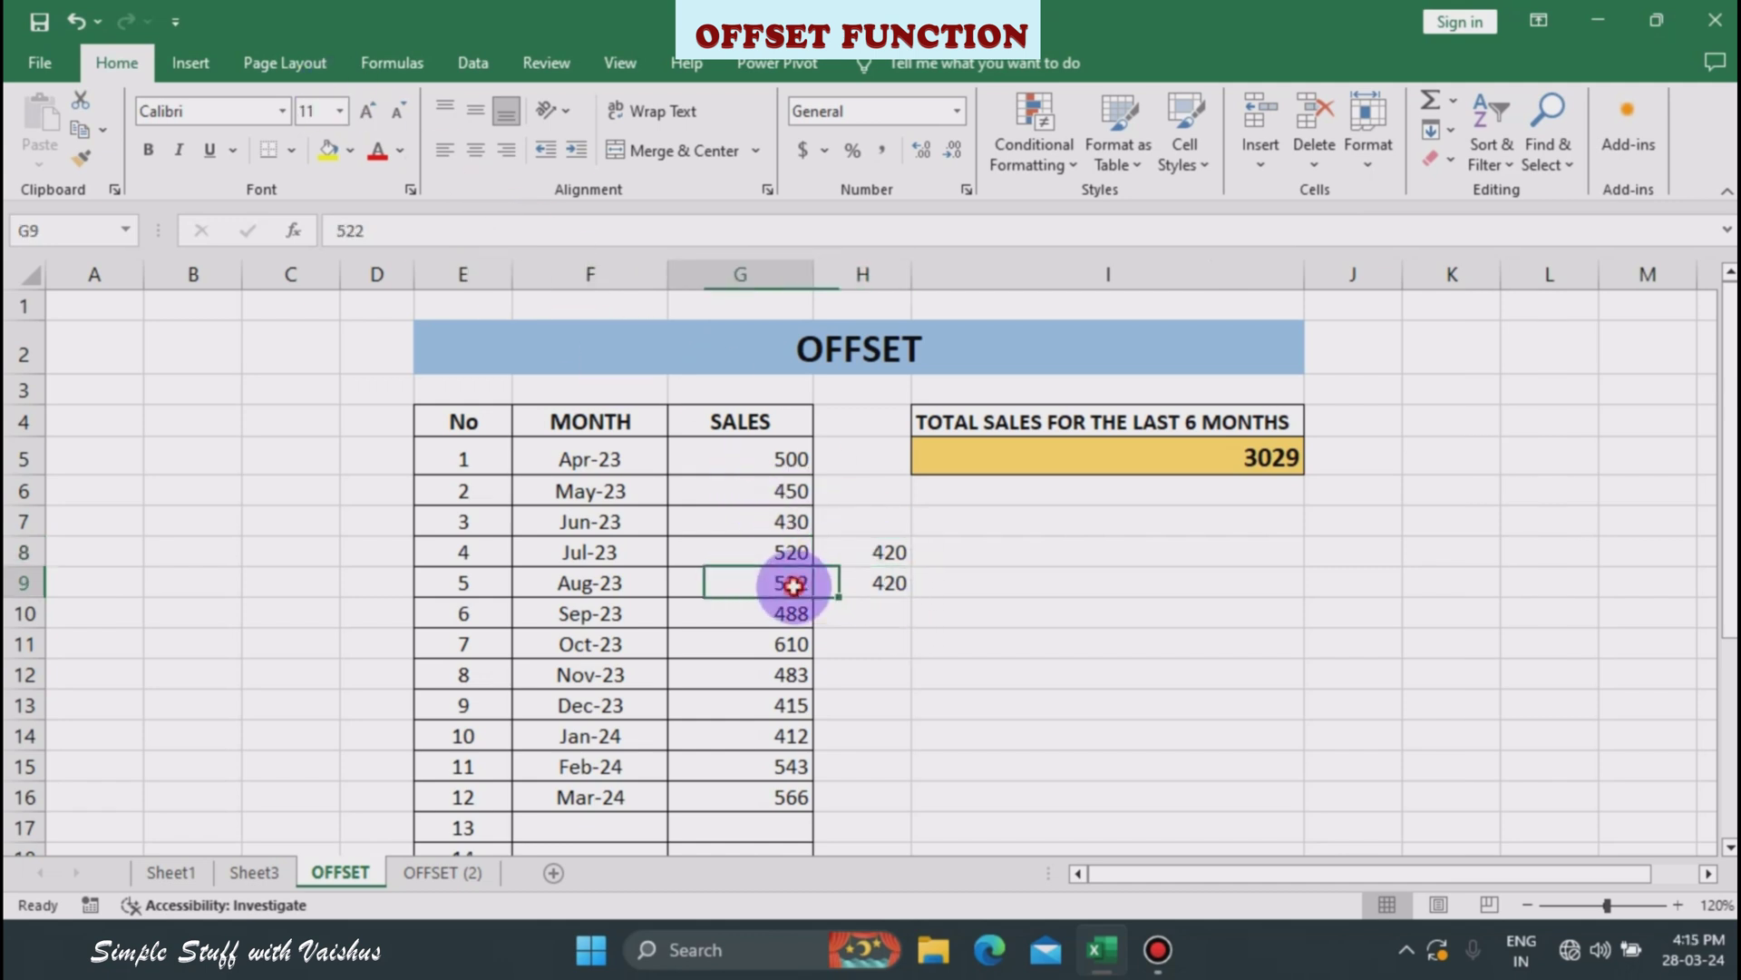
- Set the cols argument to 0 and the width to 2 in the H8 formula, making it =OFFSET(G4,5,0,1,2)
{"action": "left_click", "coordinate": [845, 586]}
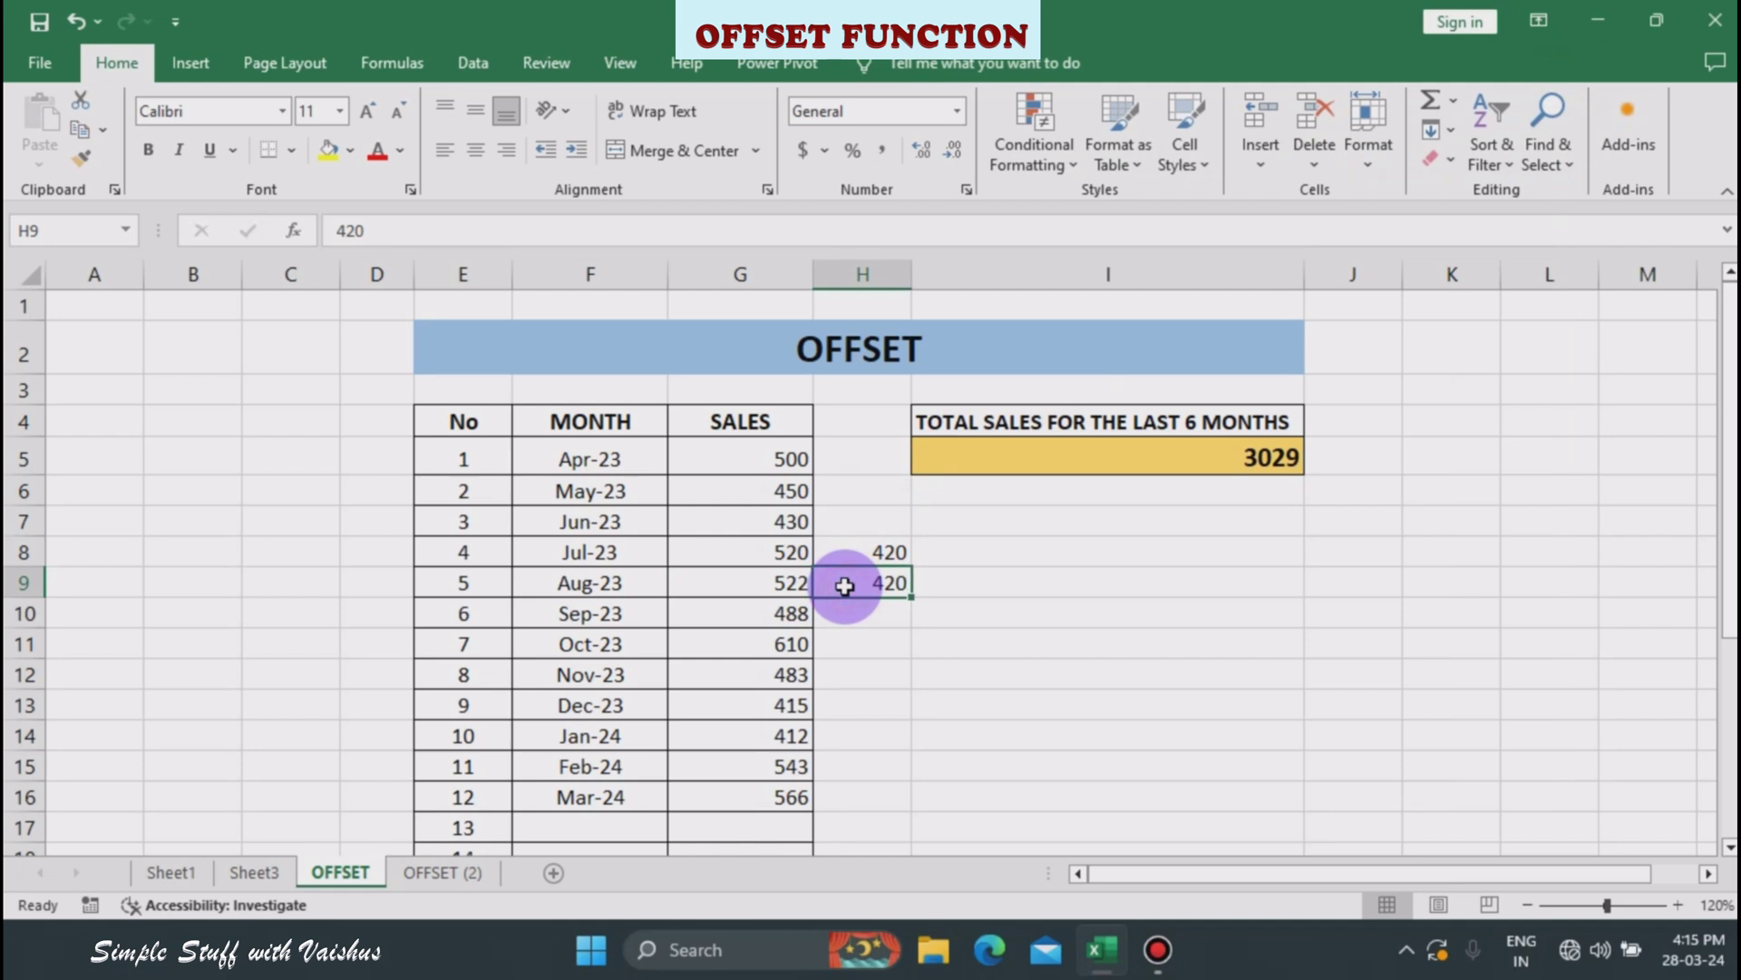
{"action": "left_click", "coordinate": [880, 544]}
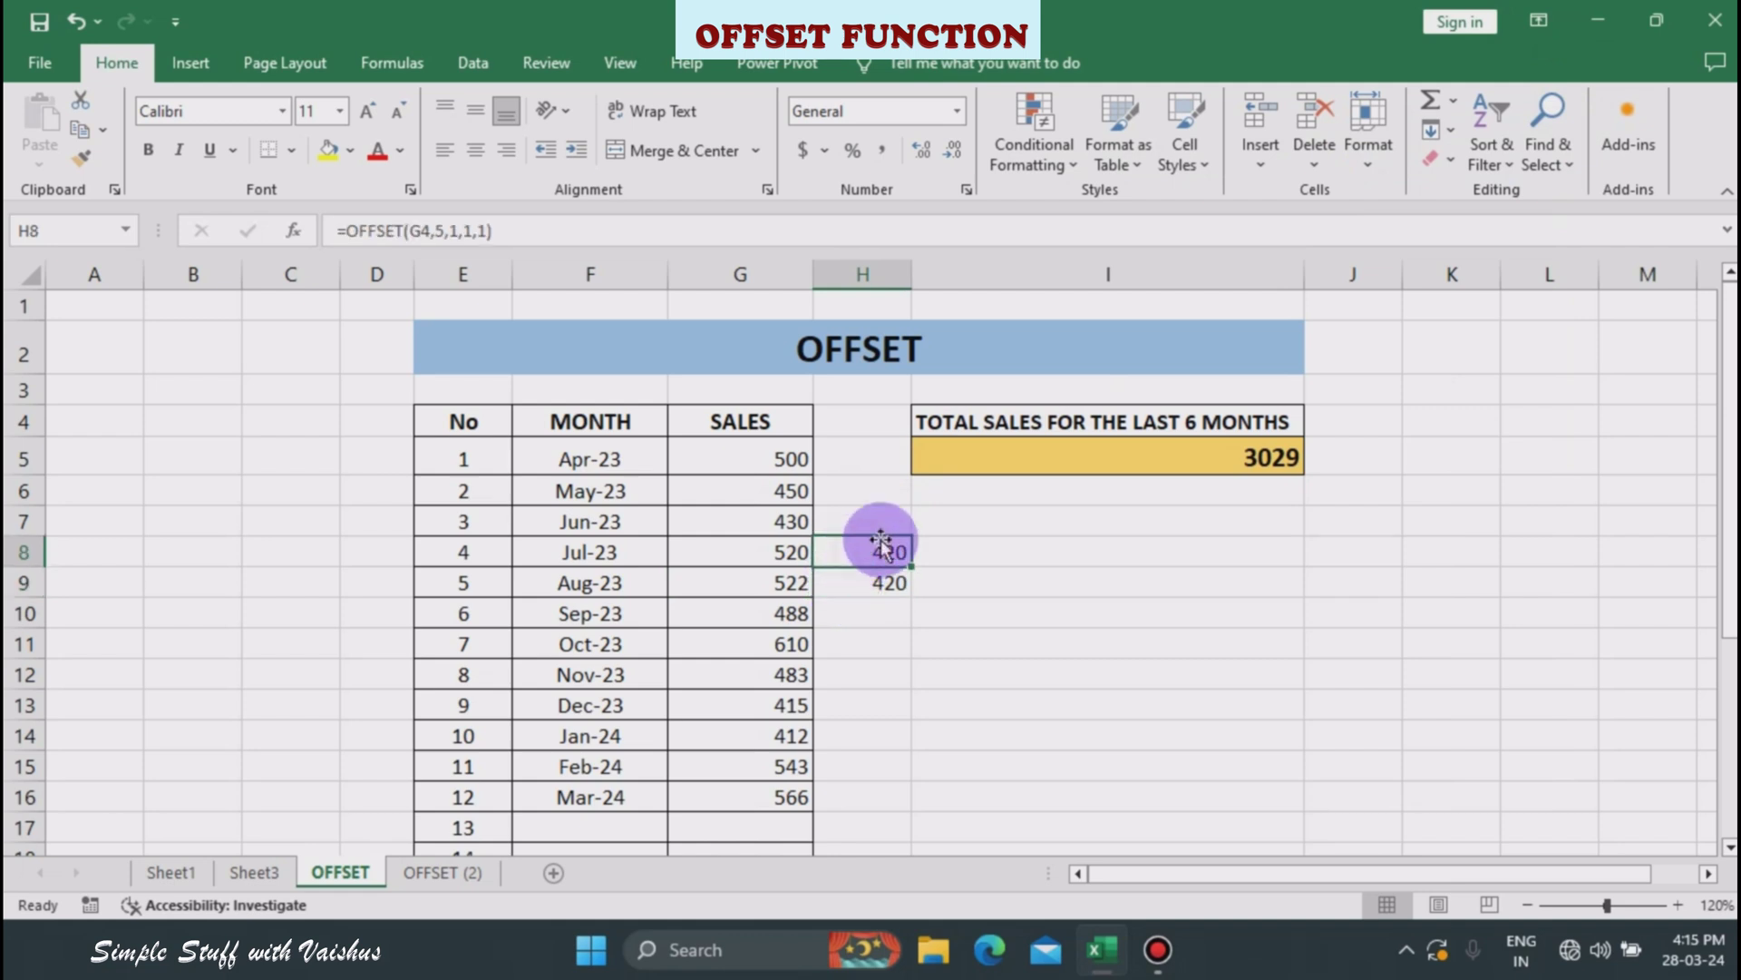
{"action": "left_click", "coordinate": [457, 230]}
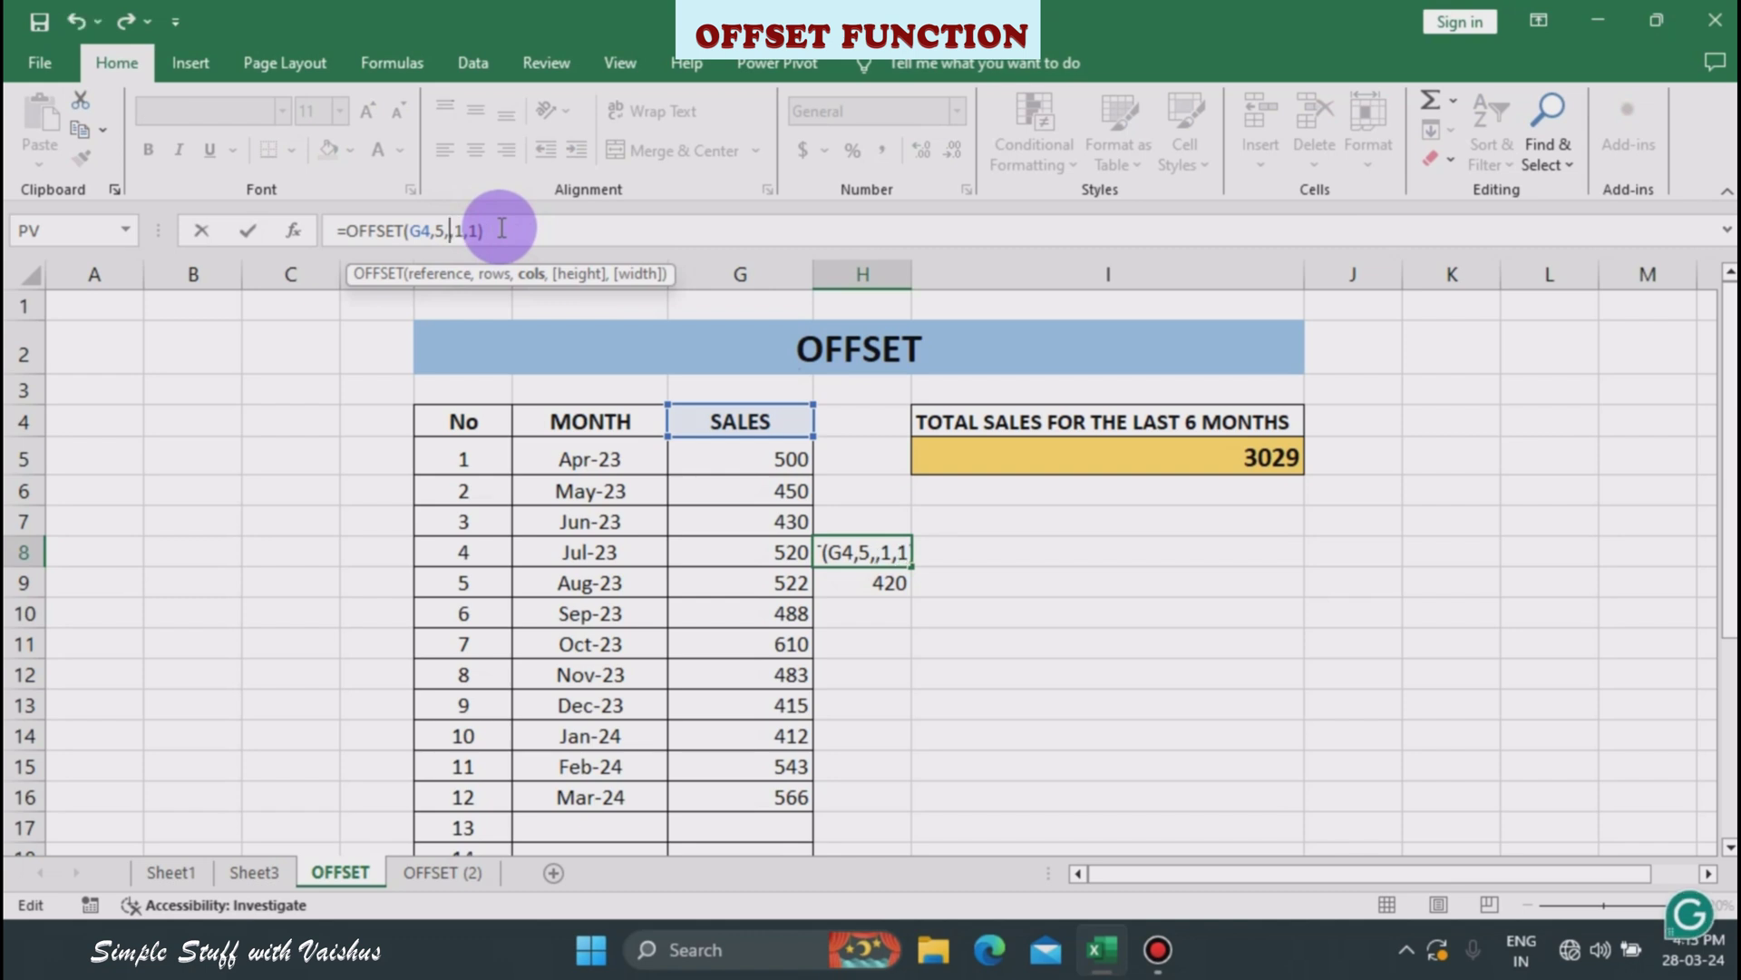
{"action": "type", "text": "0"}
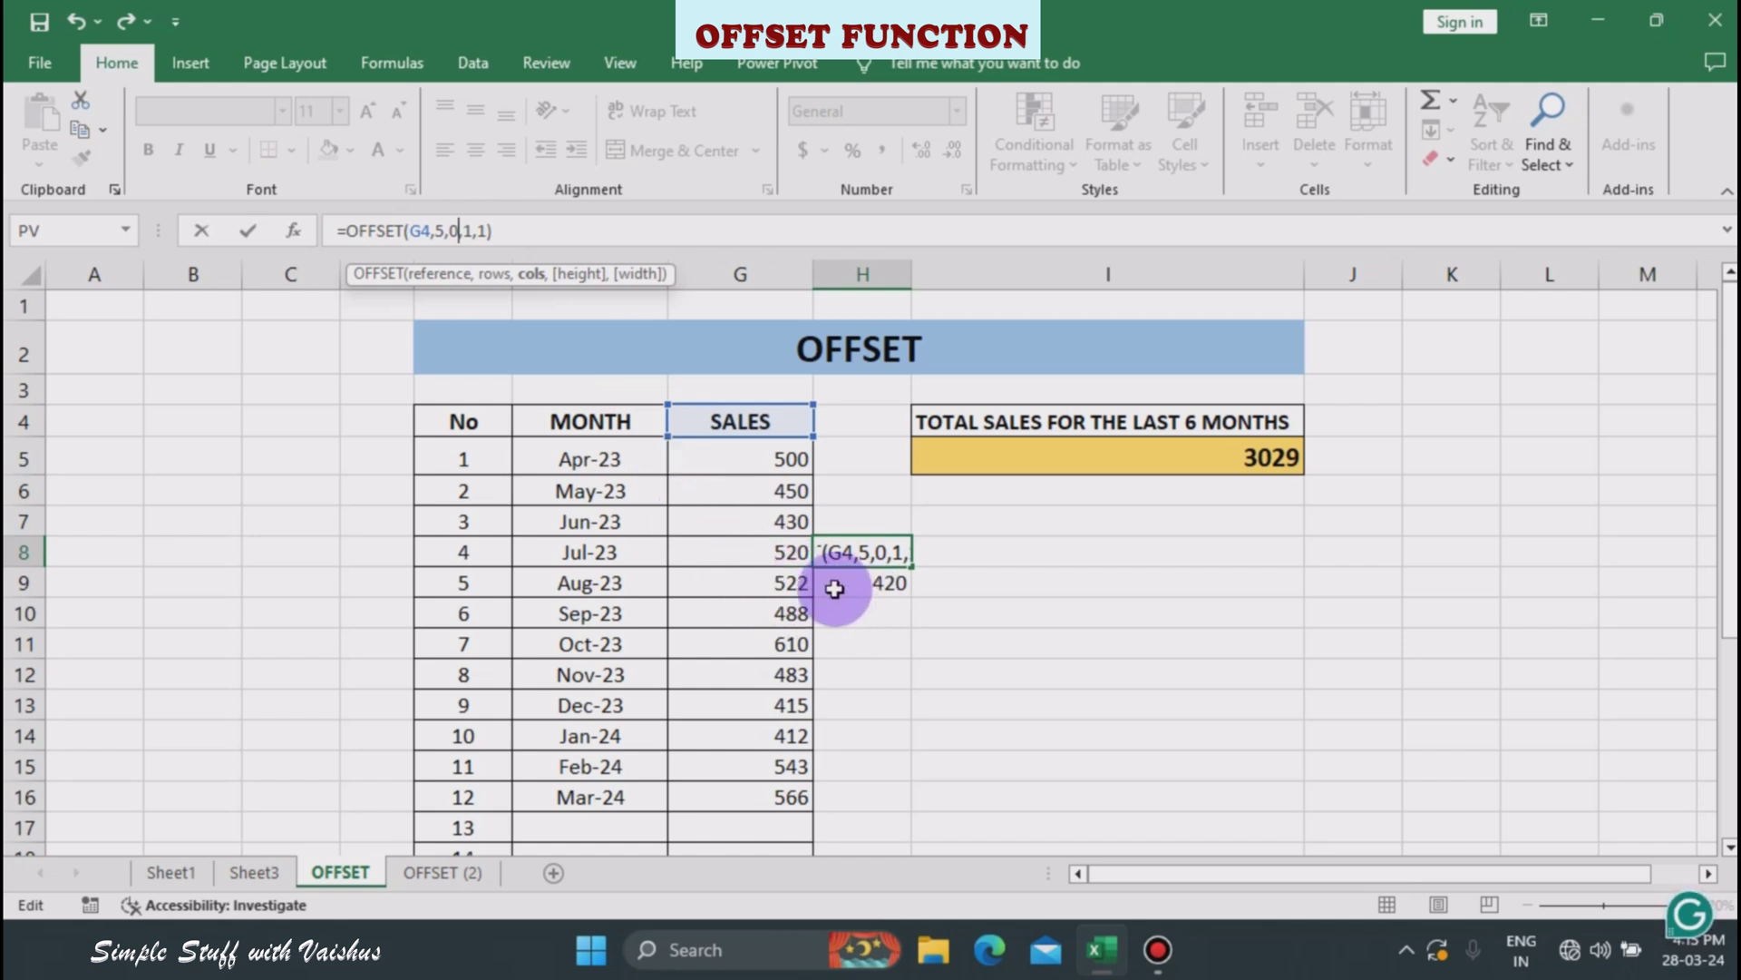
{"action": "left_click", "coordinate": [488, 231]}
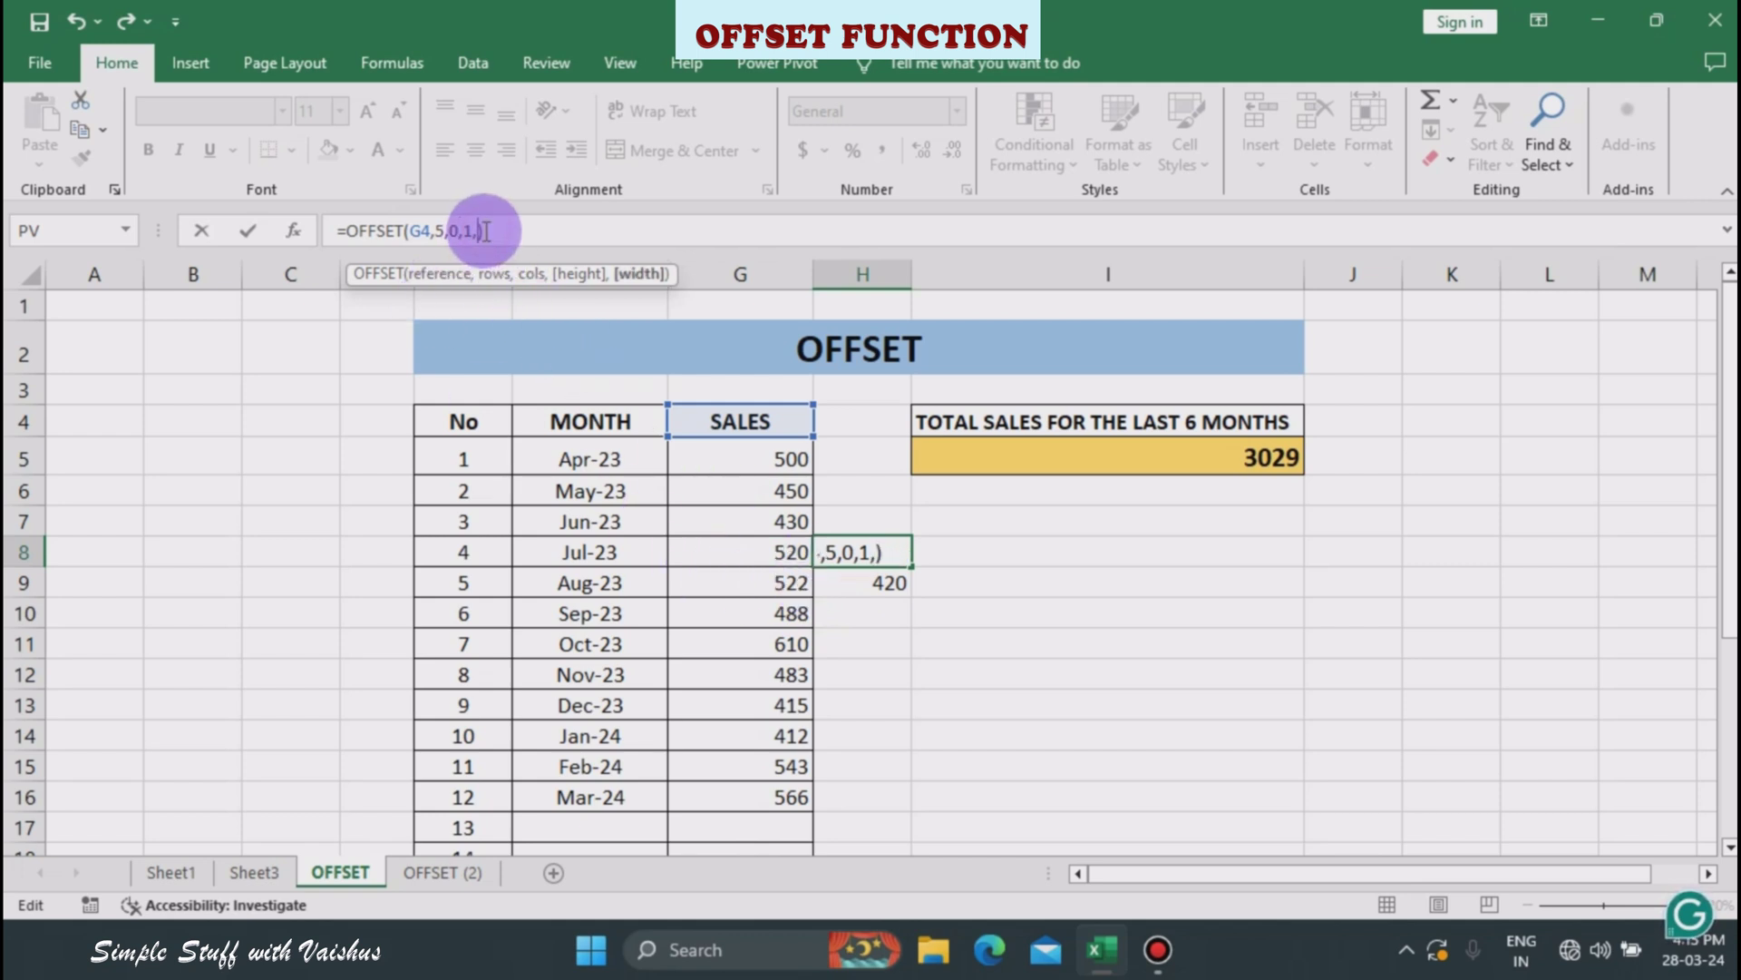
{"action": "left_click", "coordinate": [513, 232]}
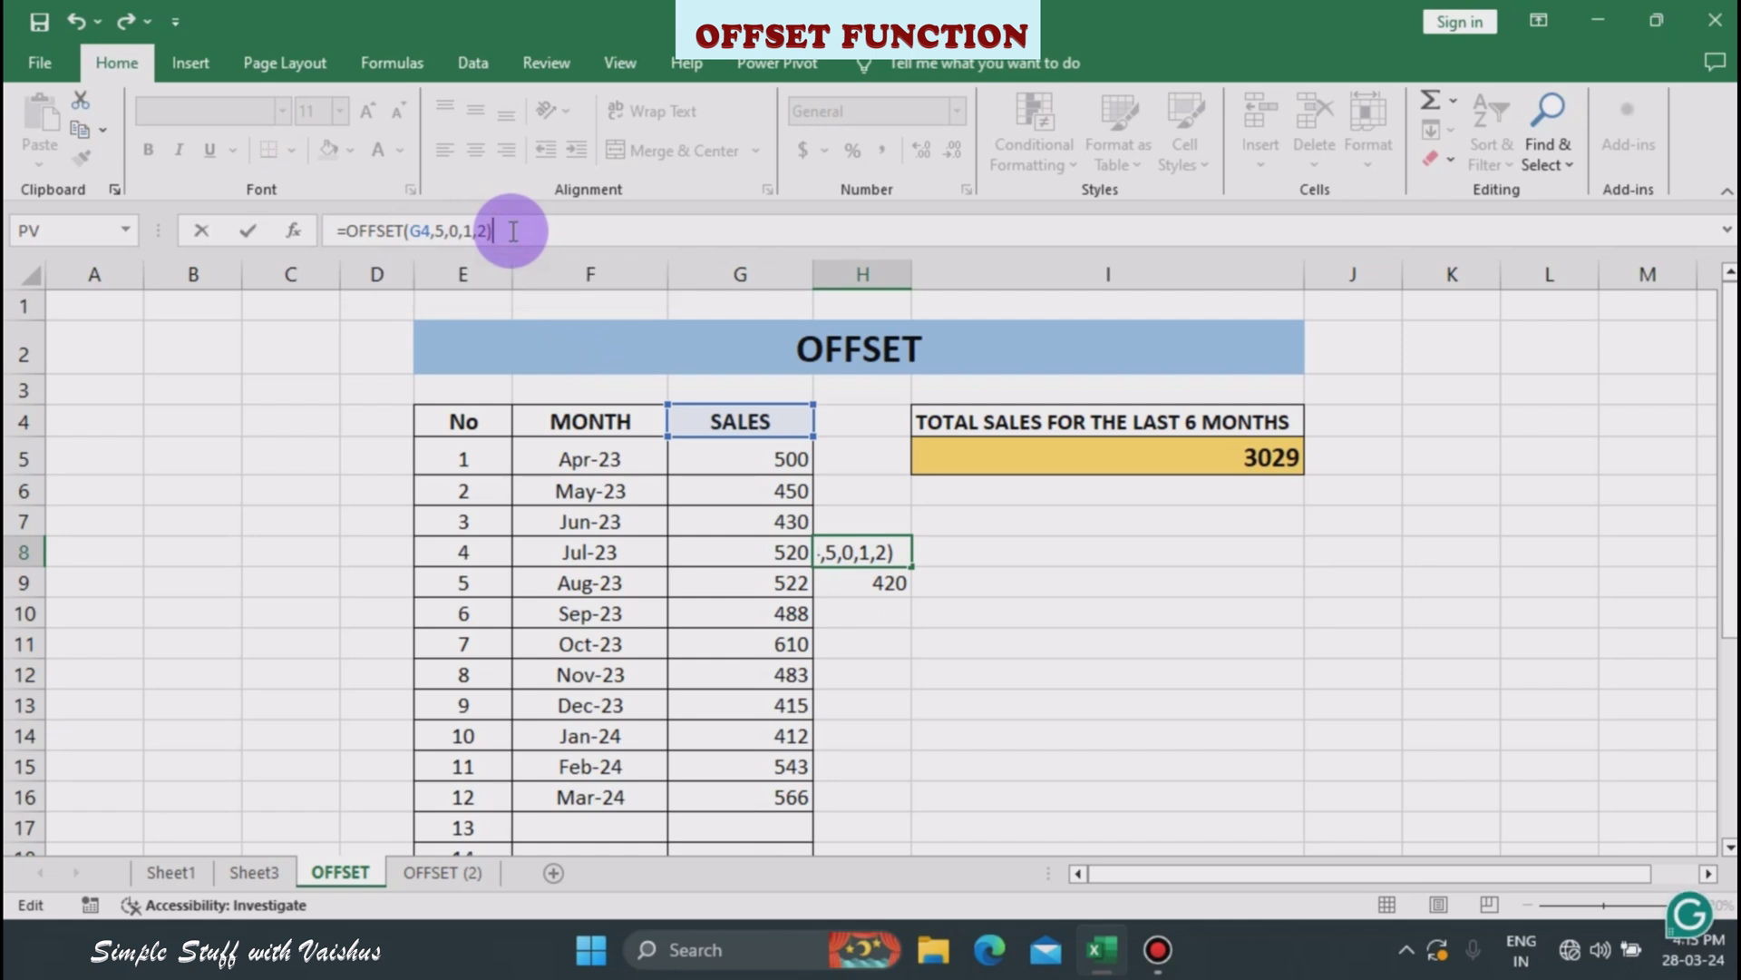
{"action": "key", "text": "Return"}
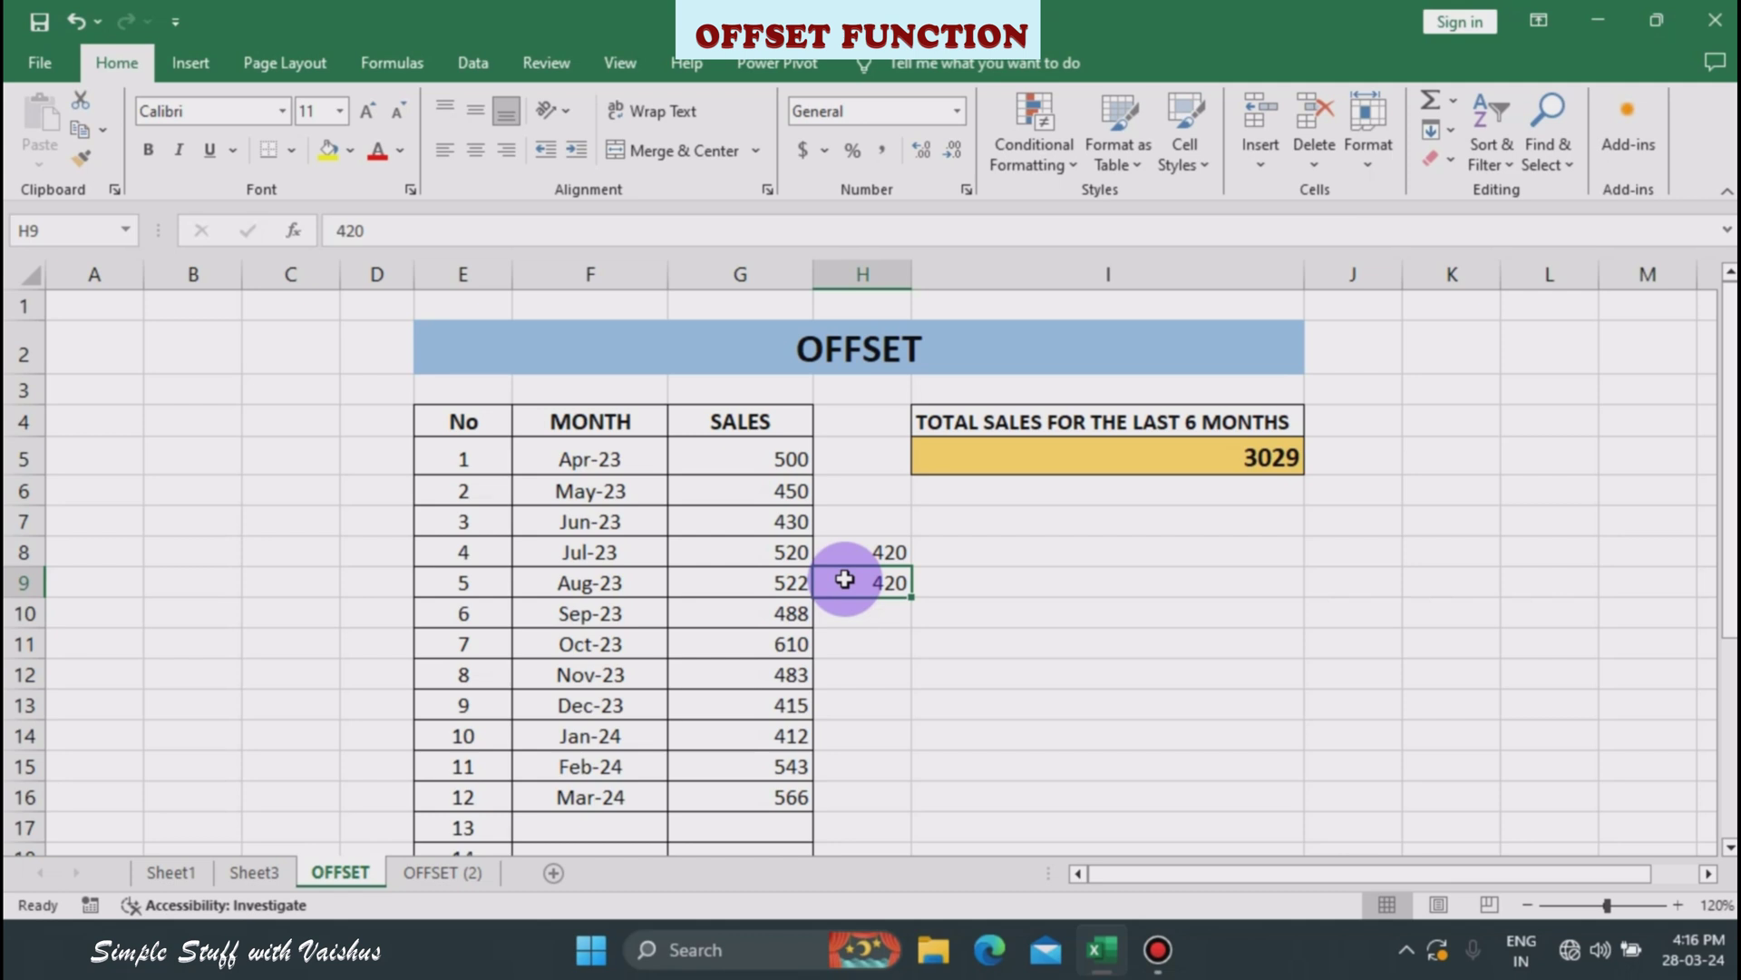
- Wrap the H8 formula in SUM, making it =SUM(OFFSET(G4,5,0,1,2)), and select G9:H9 to check the result against their sum
{"action": "left_click", "coordinate": [885, 555]}
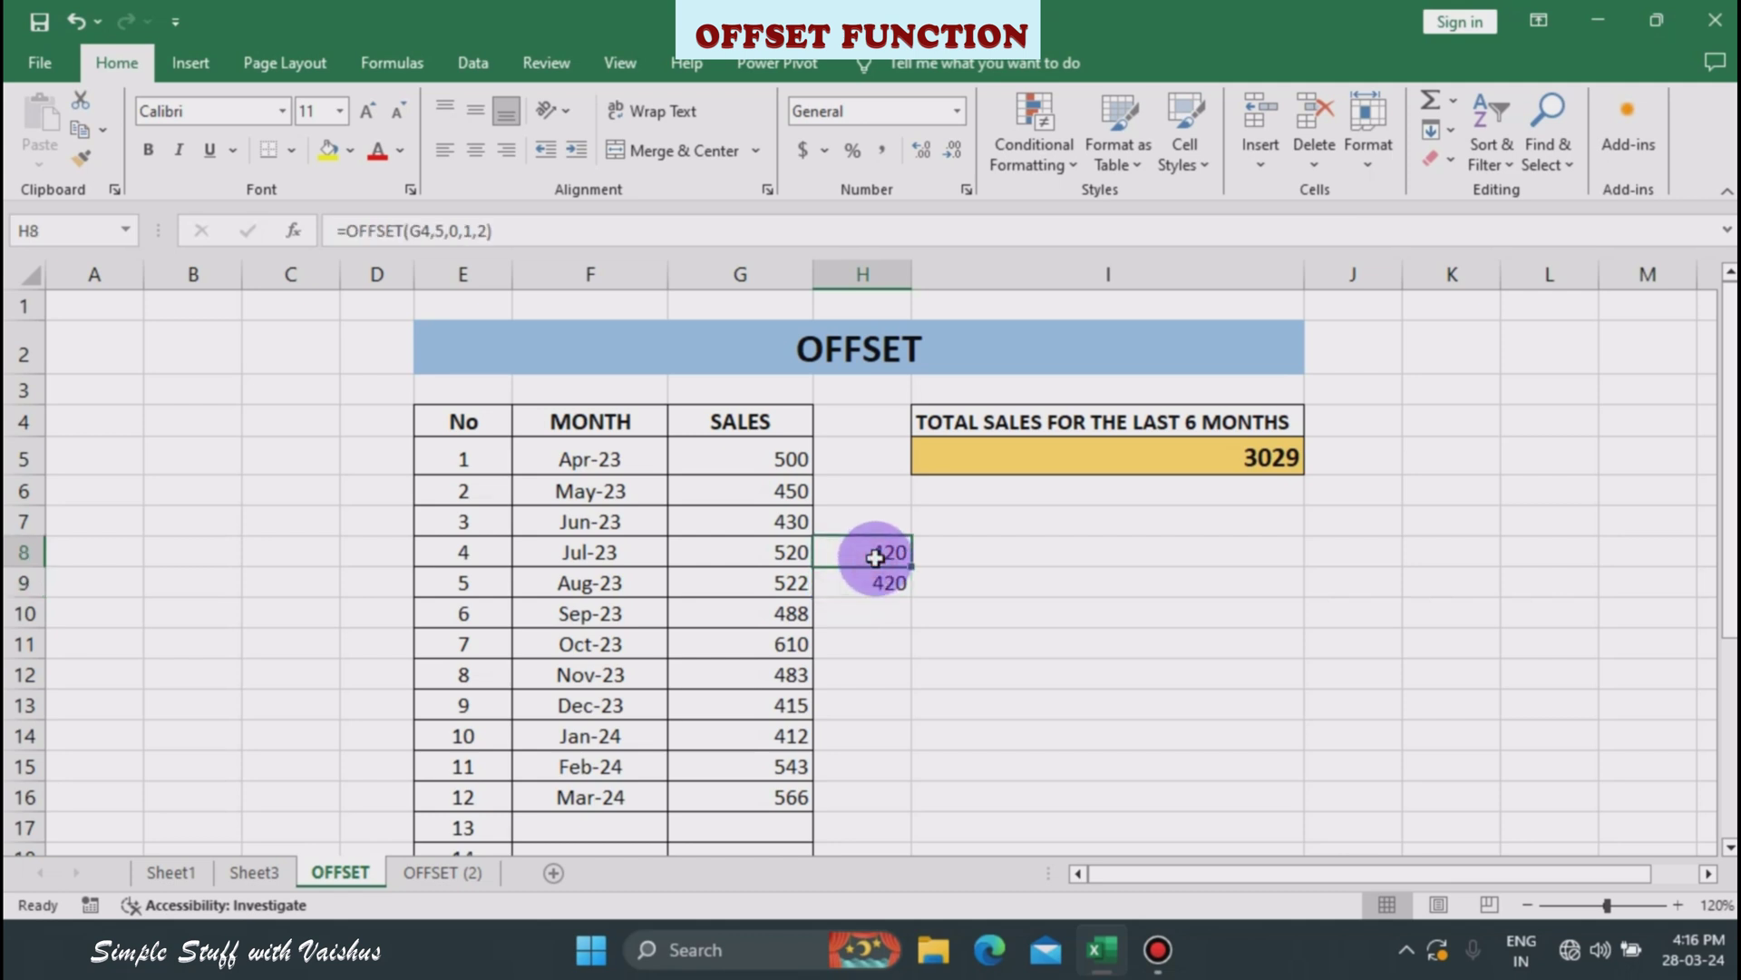
{"action": "left_click", "coordinate": [490, 231]}
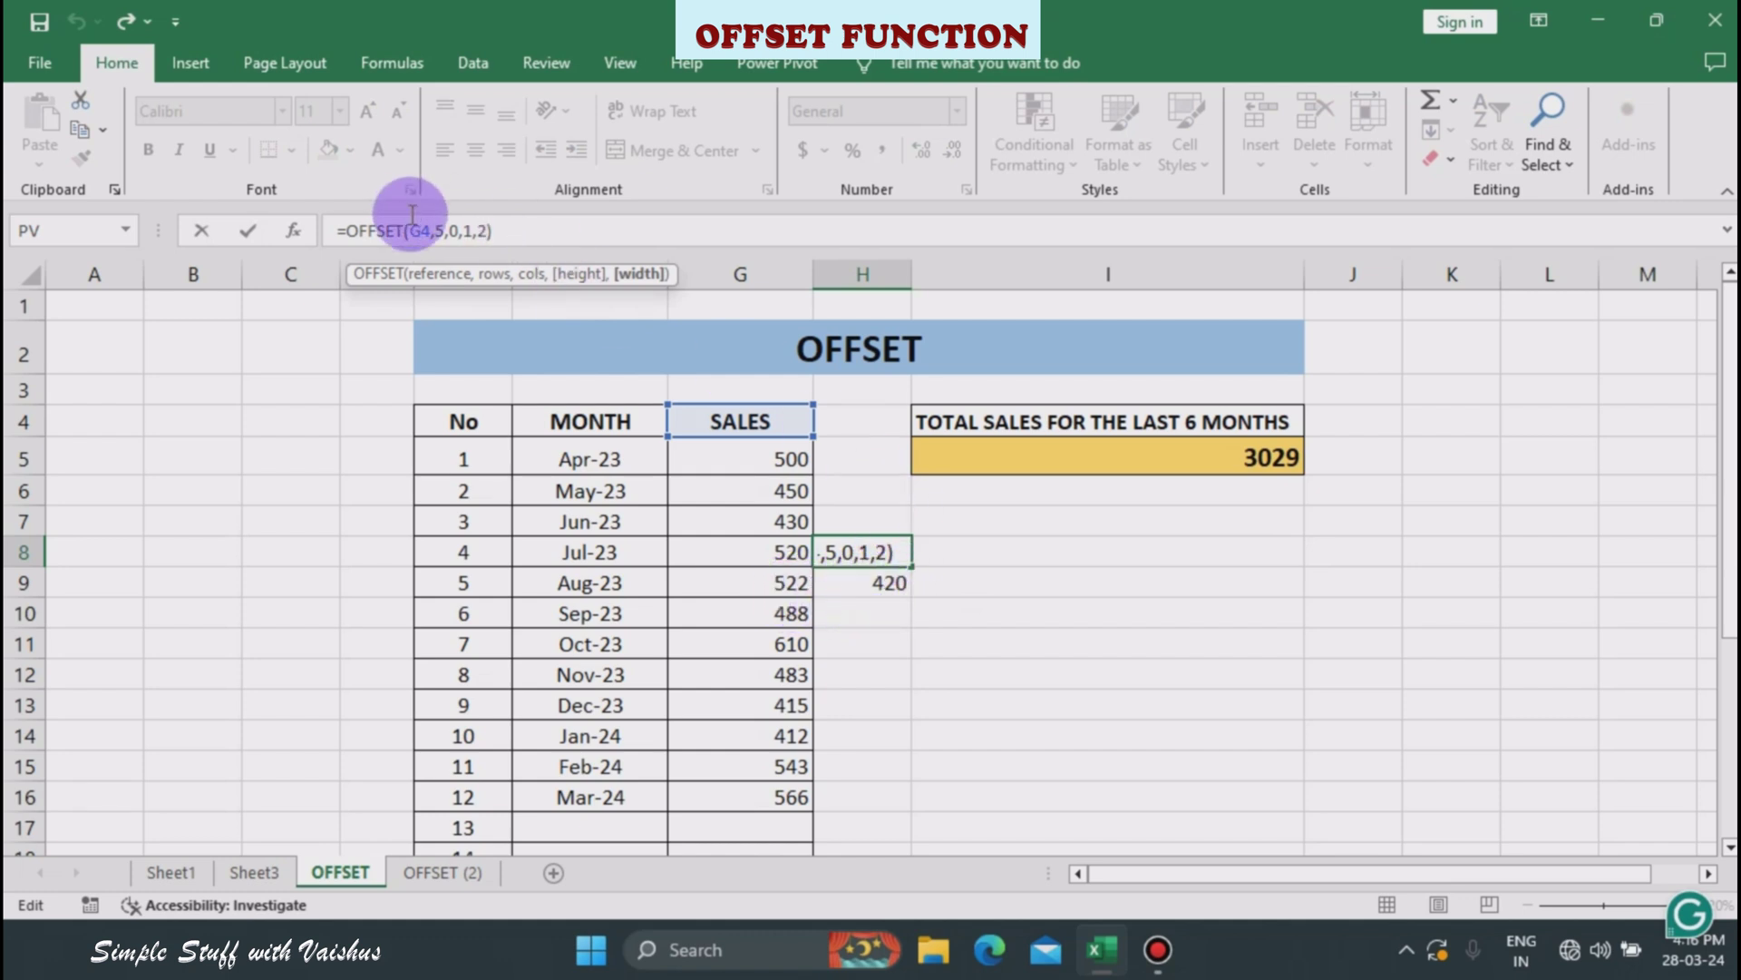
{"action": "left_click", "coordinate": [349, 231]}
{"action": "type", "text": "sum"}
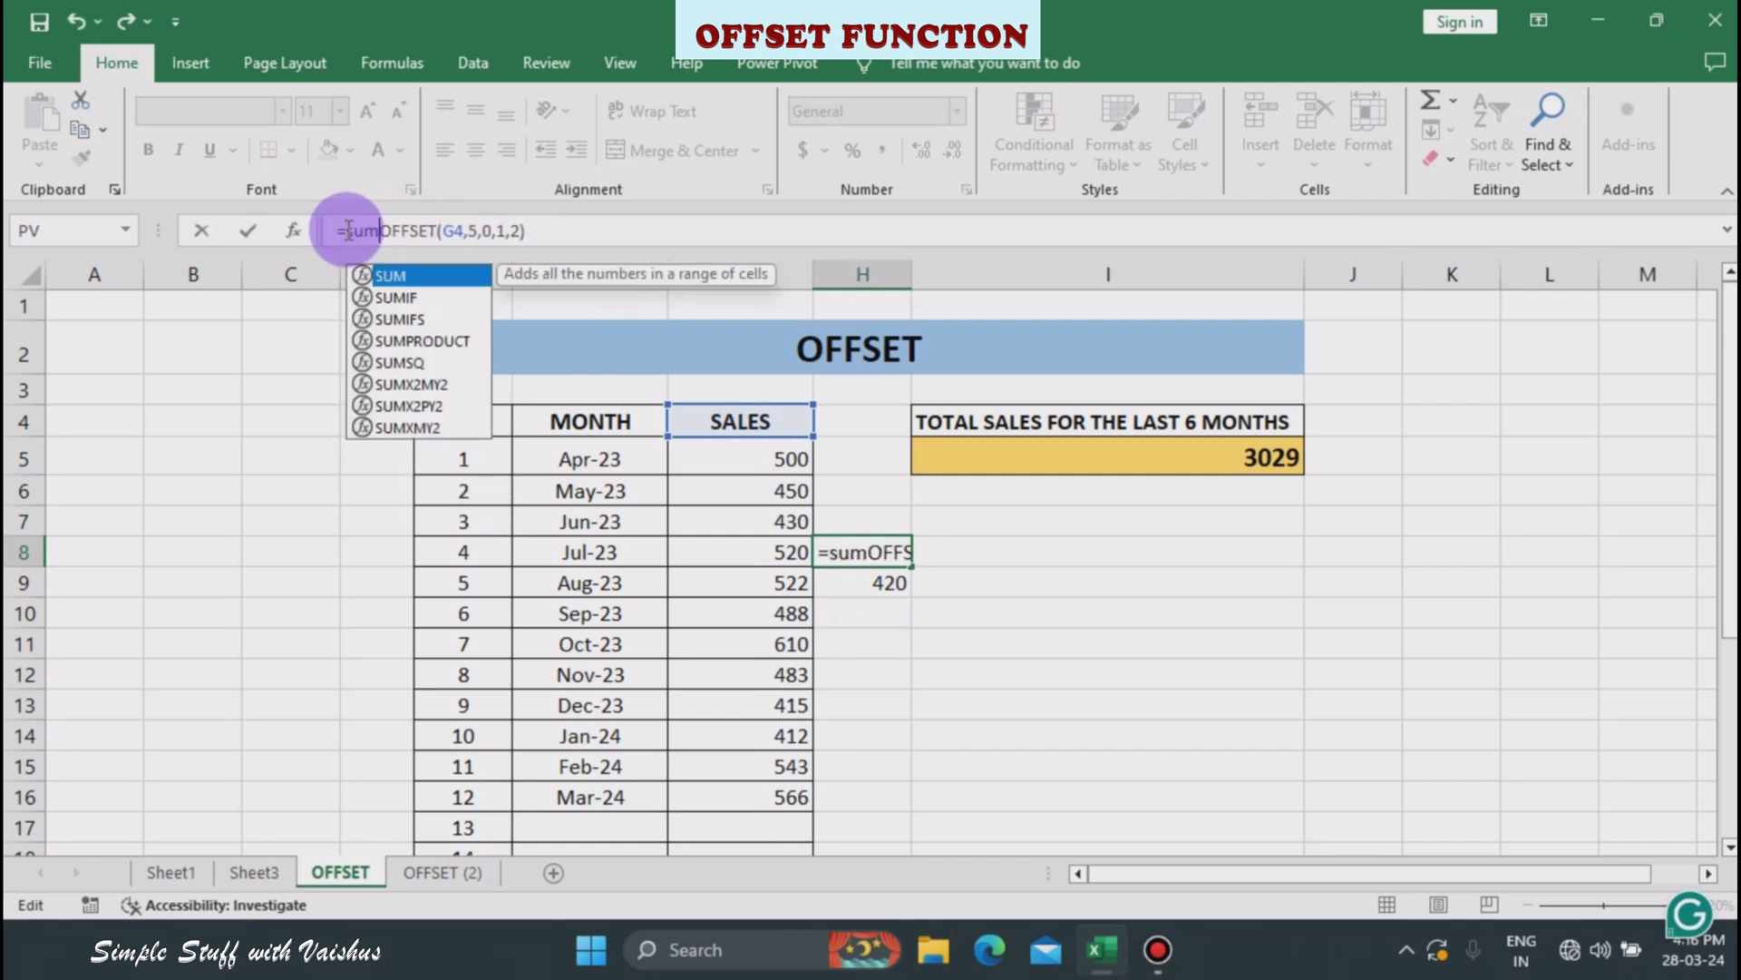
{"action": "type", "text": "("}
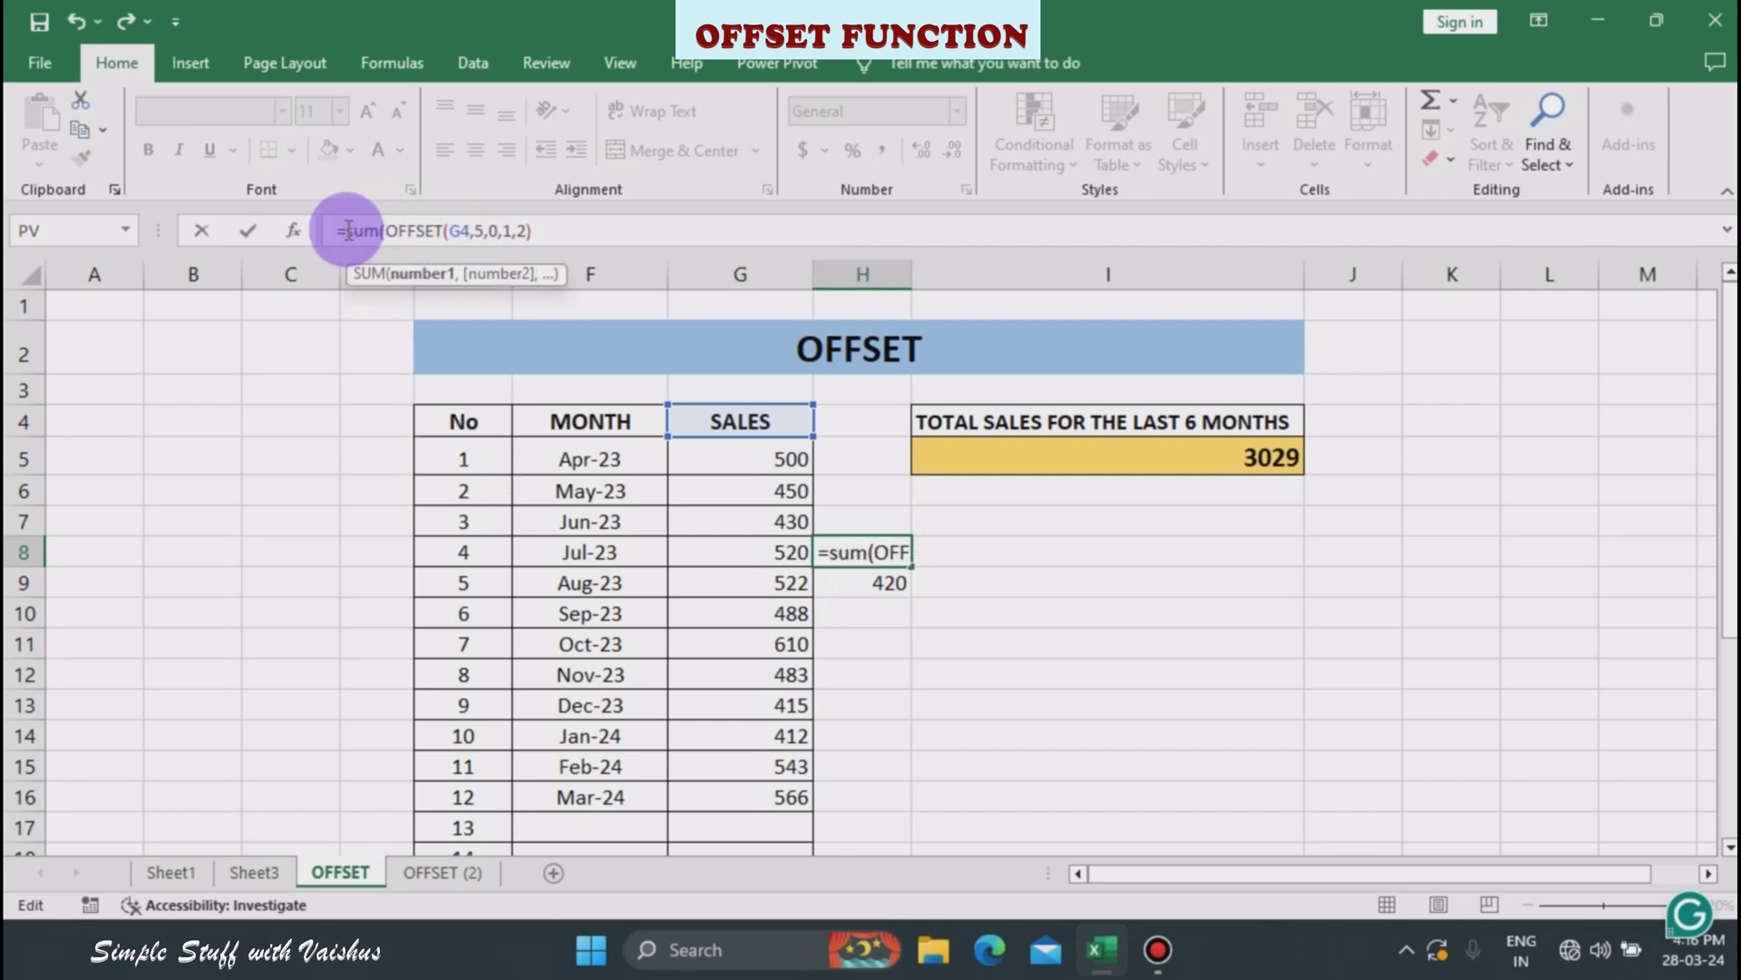
{"action": "left_click", "coordinate": [550, 234]}
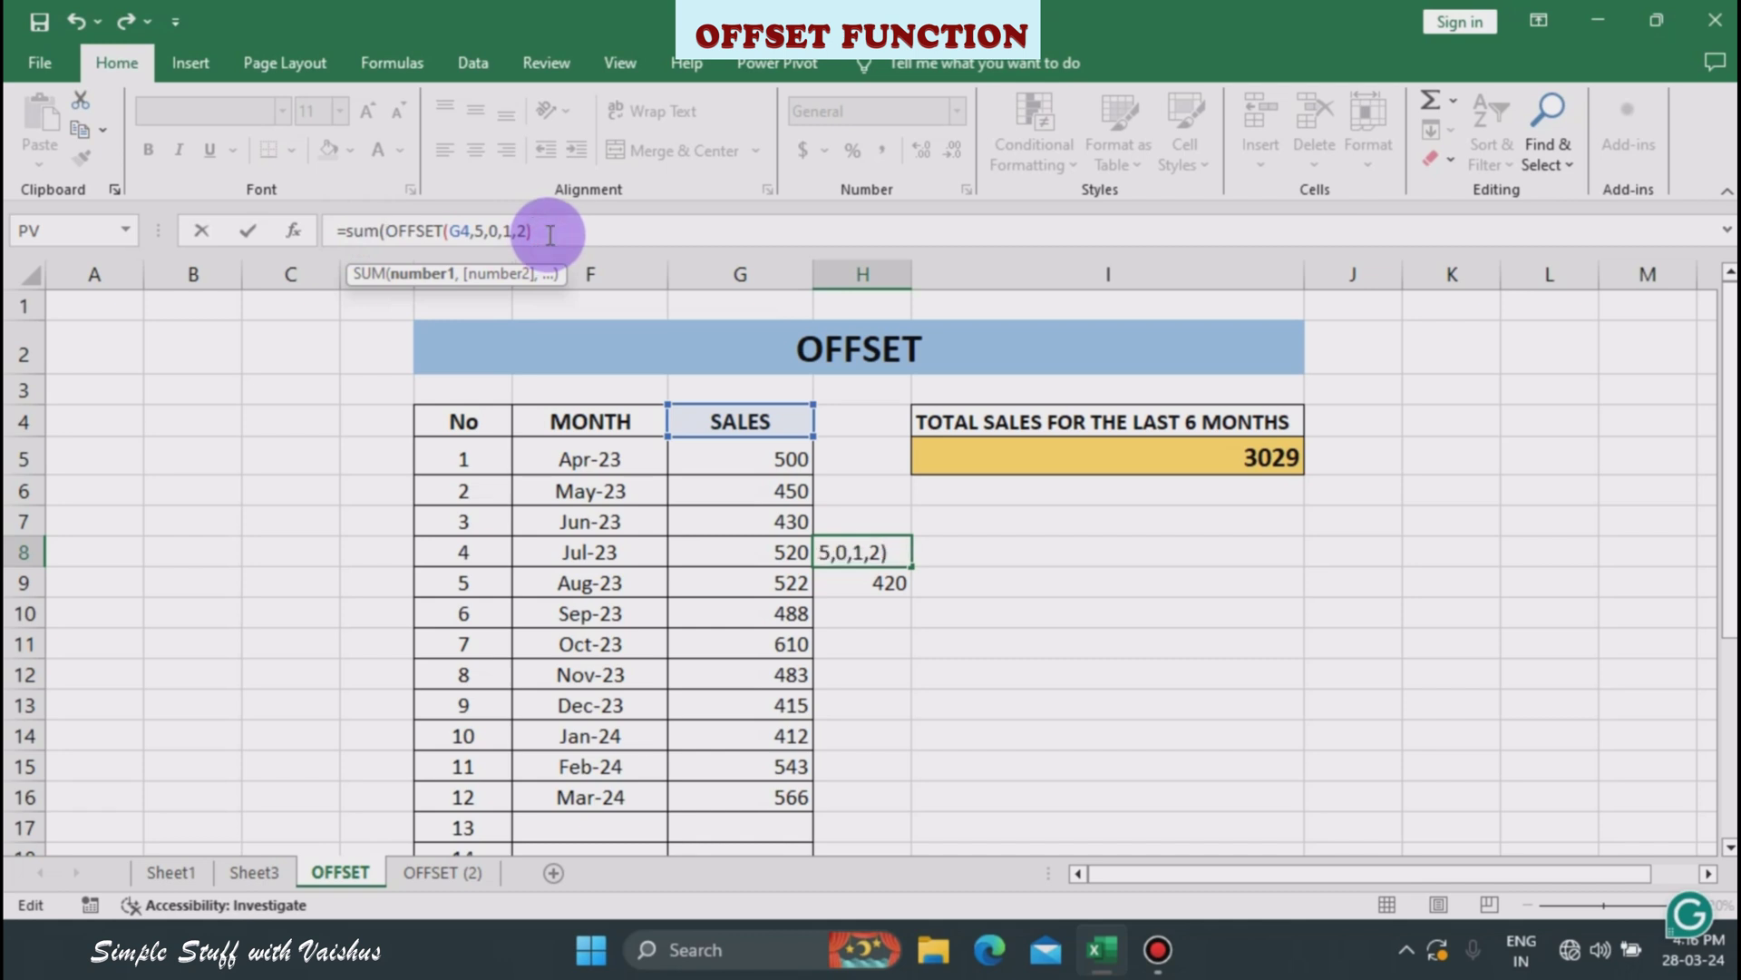
{"action": "type", "text": ")"}
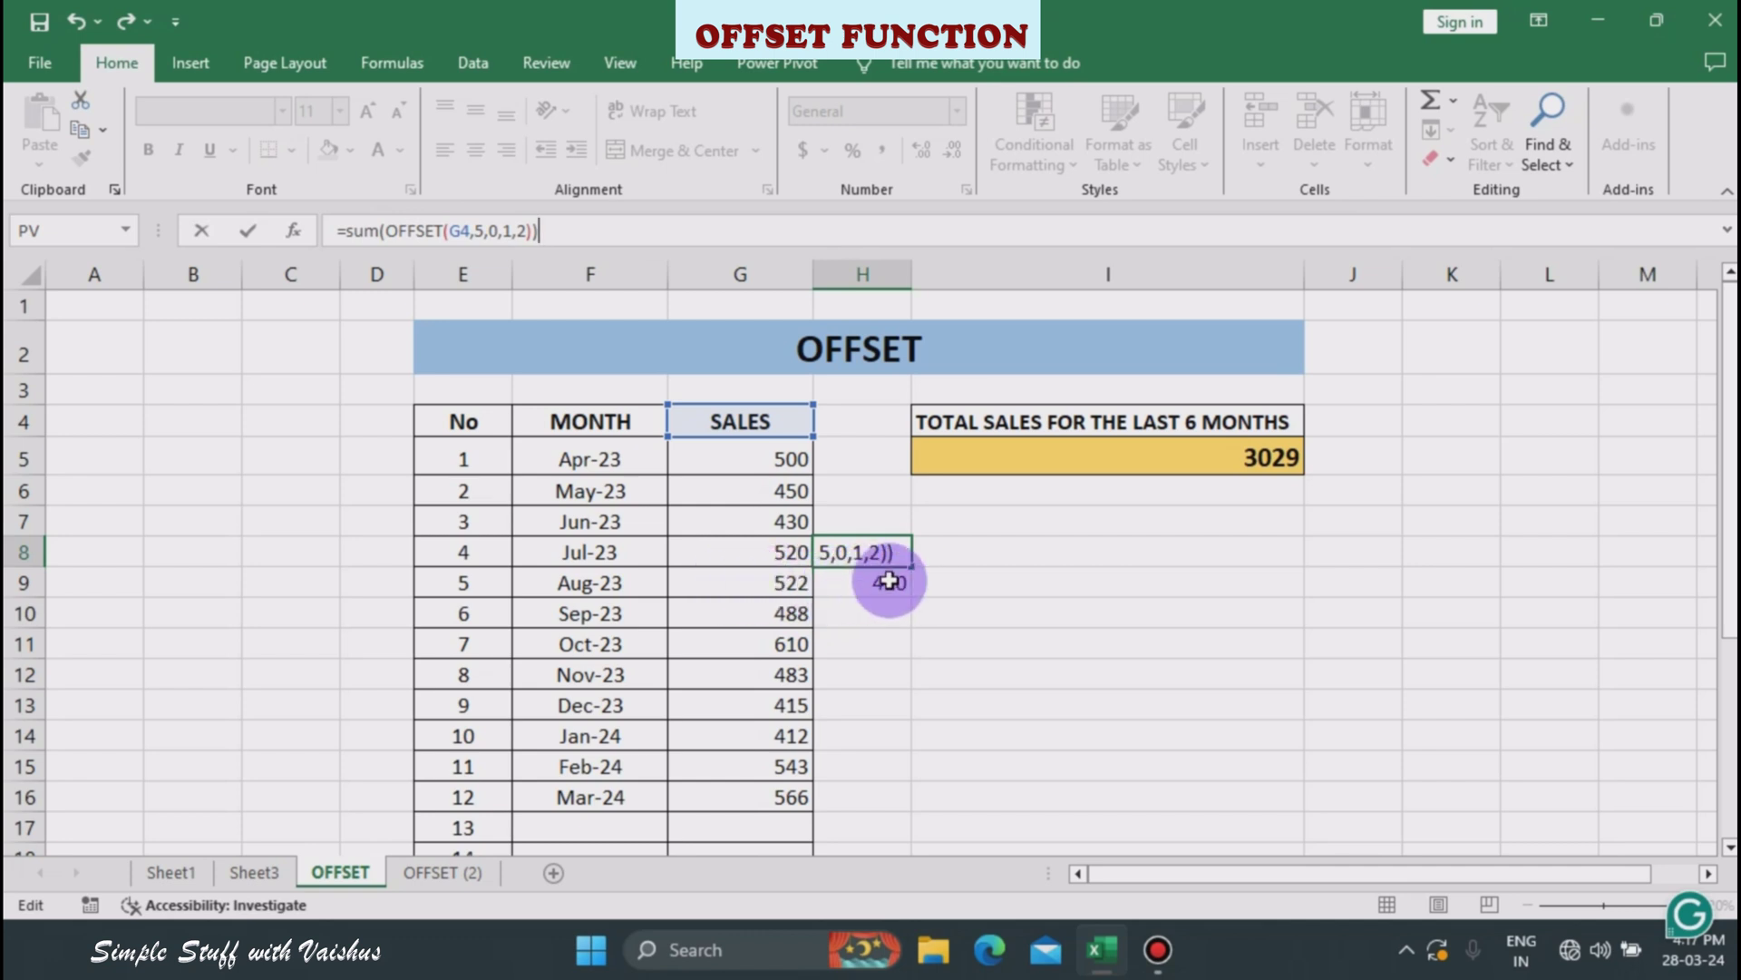
{"action": "left_click", "coordinate": [606, 222]}
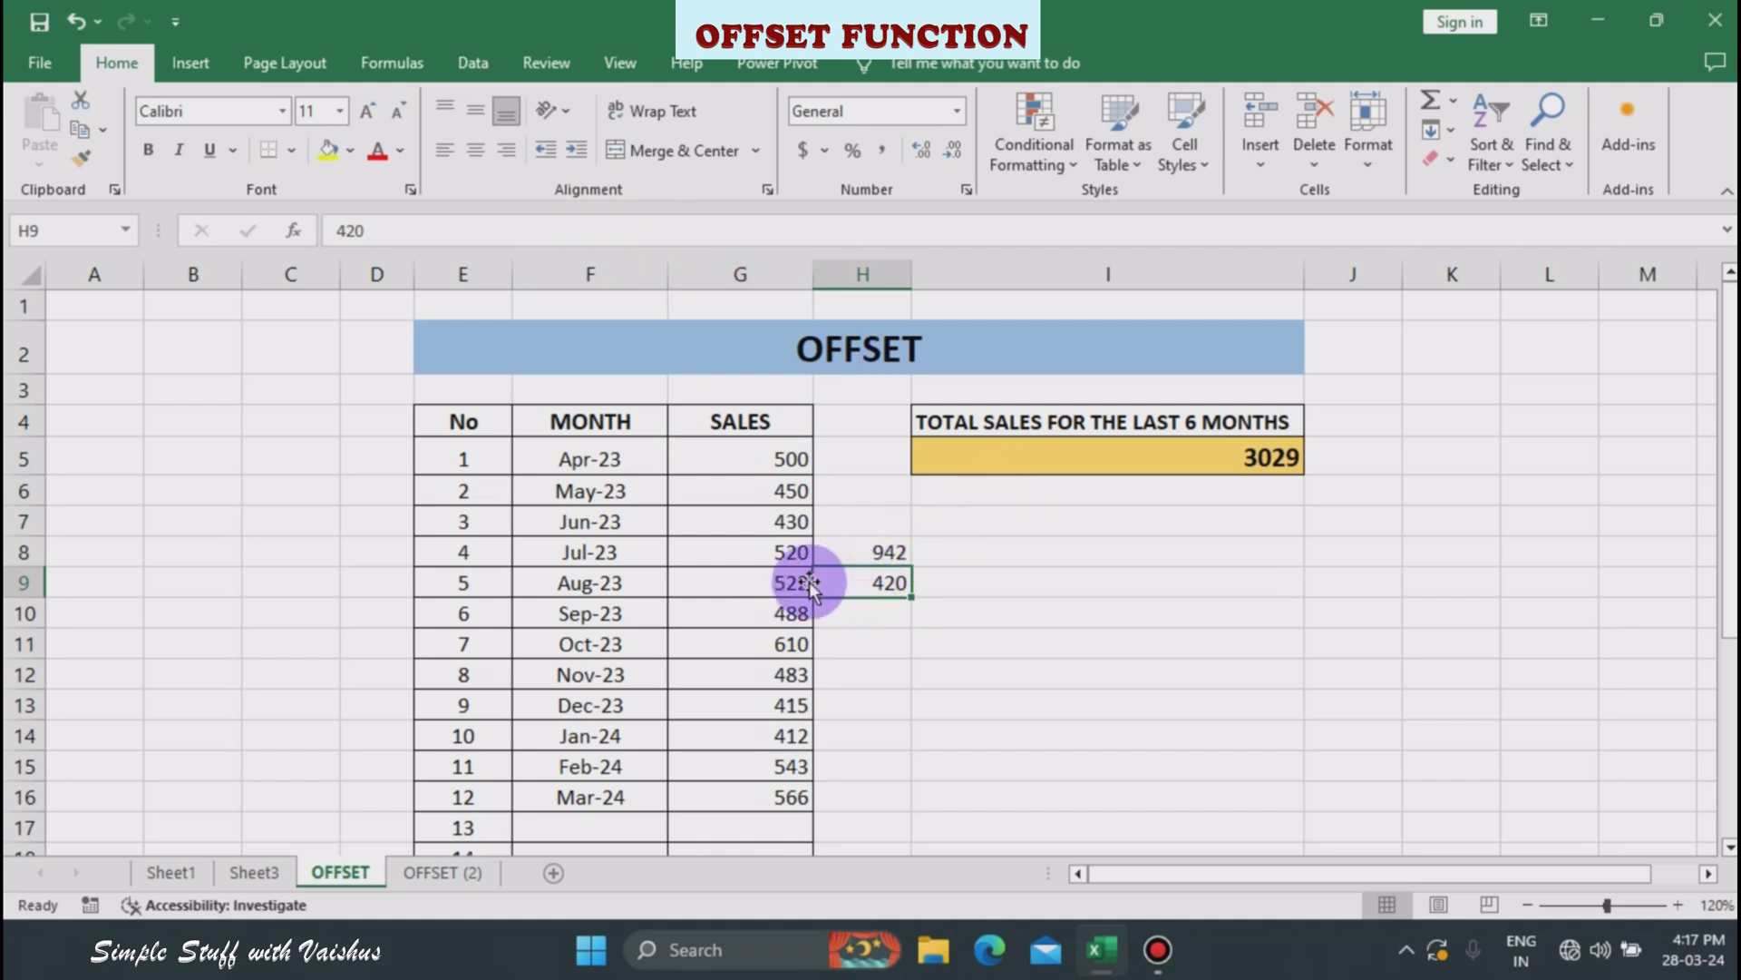
{"action": "left_click_drag", "start_coordinate": [791, 581], "coordinate": [860, 582]}
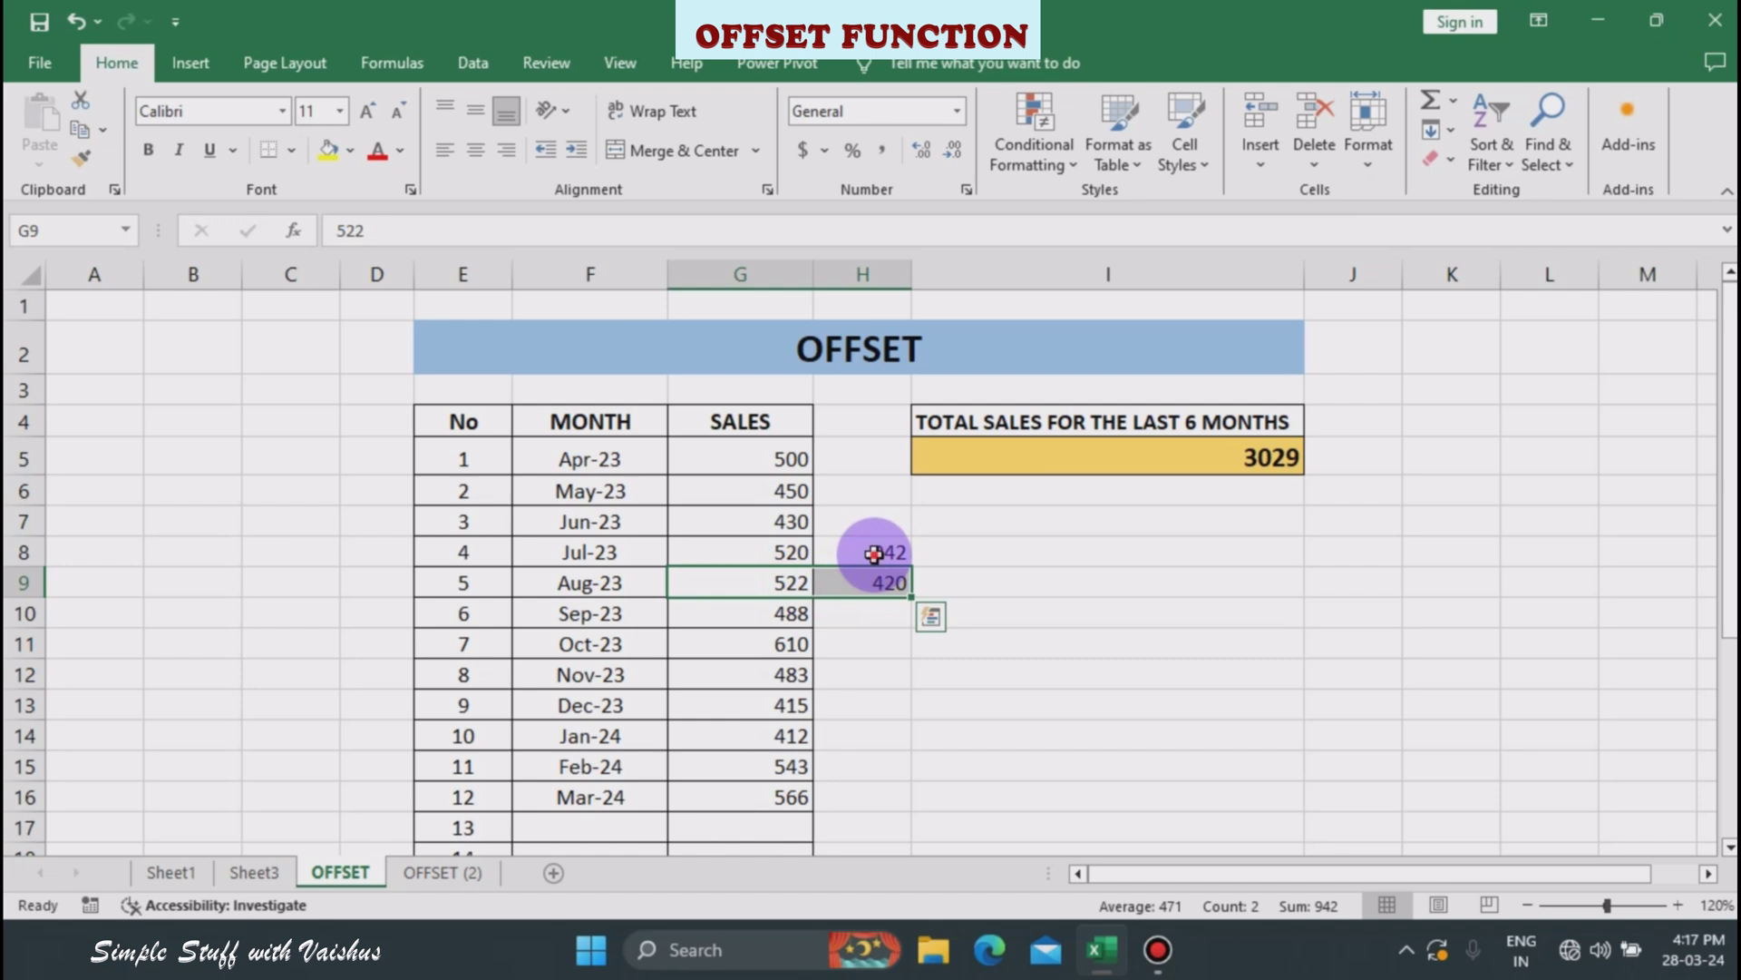
{"action": "left_click", "coordinate": [874, 554]}
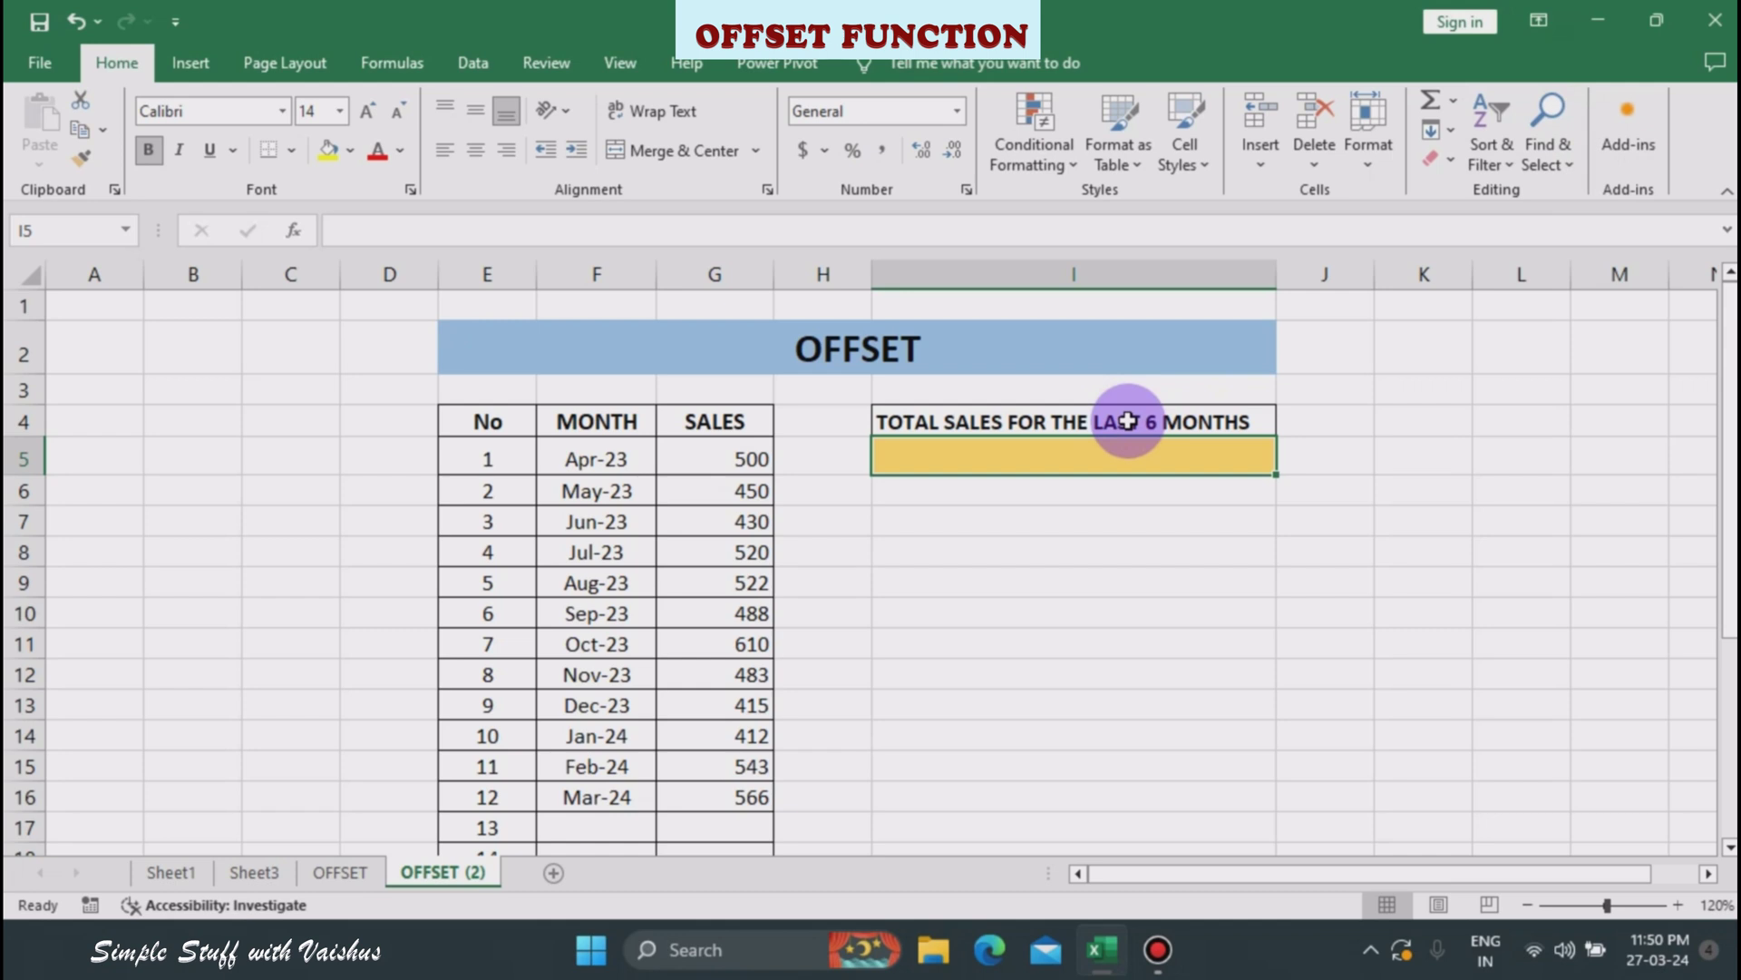
- On the OFFSET (2) sheet, start a SUM formula in I5 with a nested OFFSET that uses the SALES header G4 as reference
{"action": "type", "text": "="}
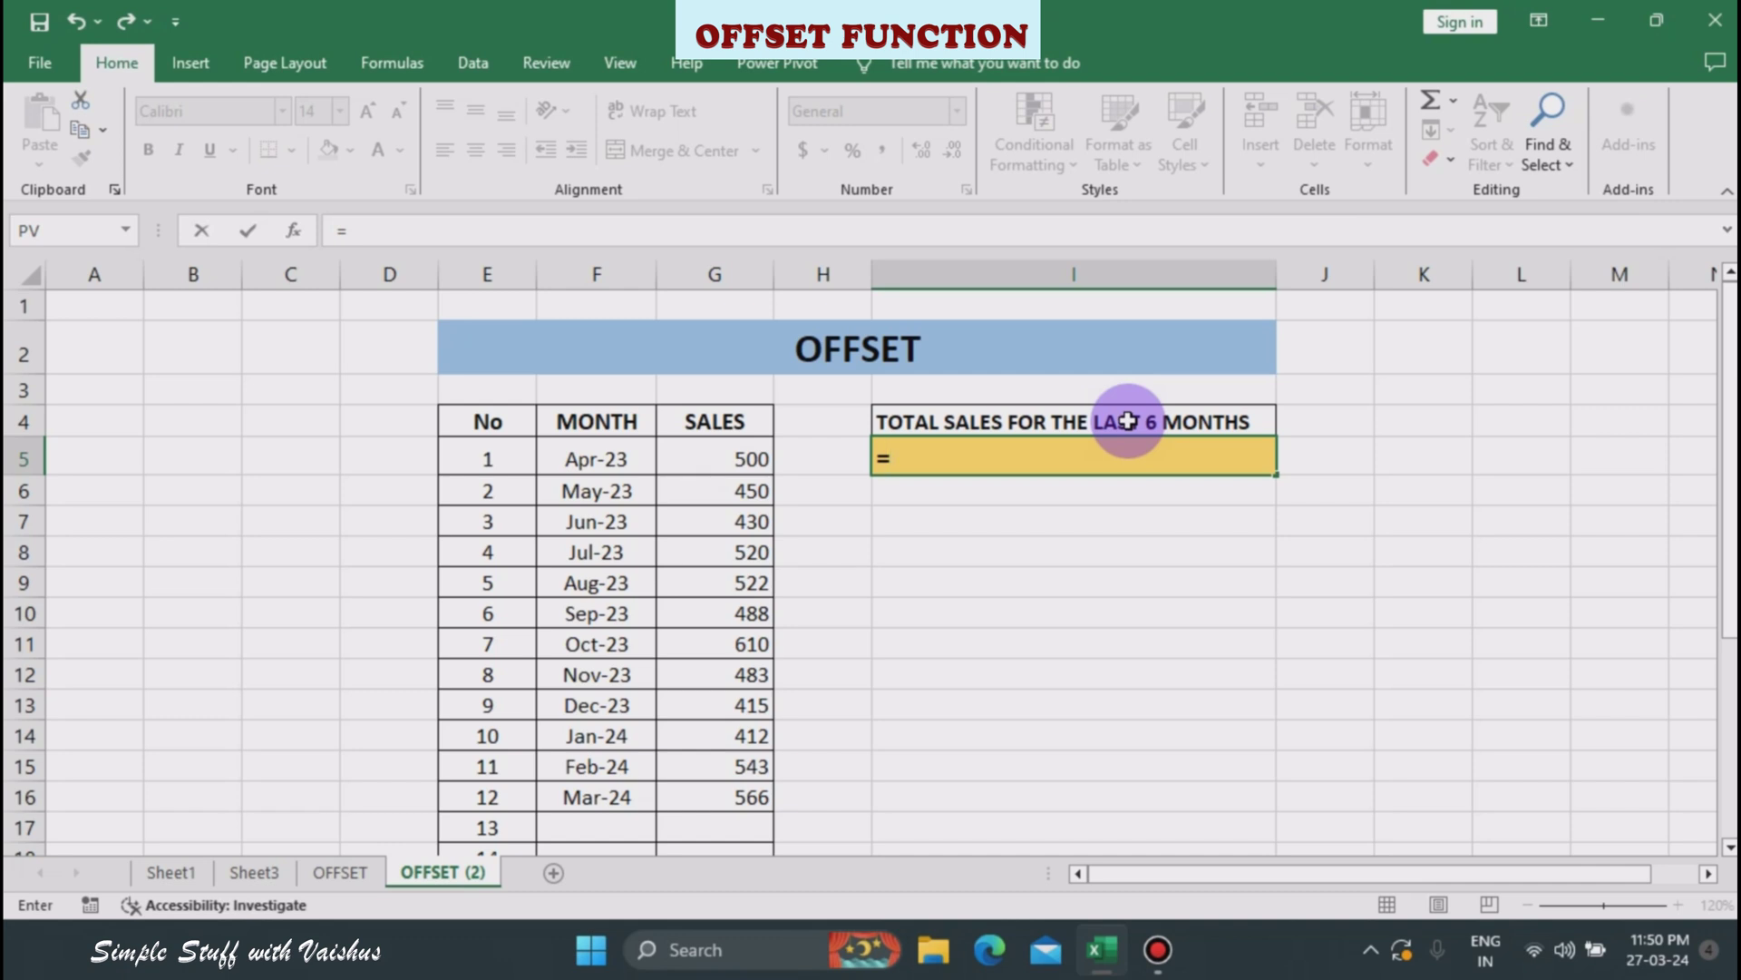
{"action": "type", "text": "sum"}
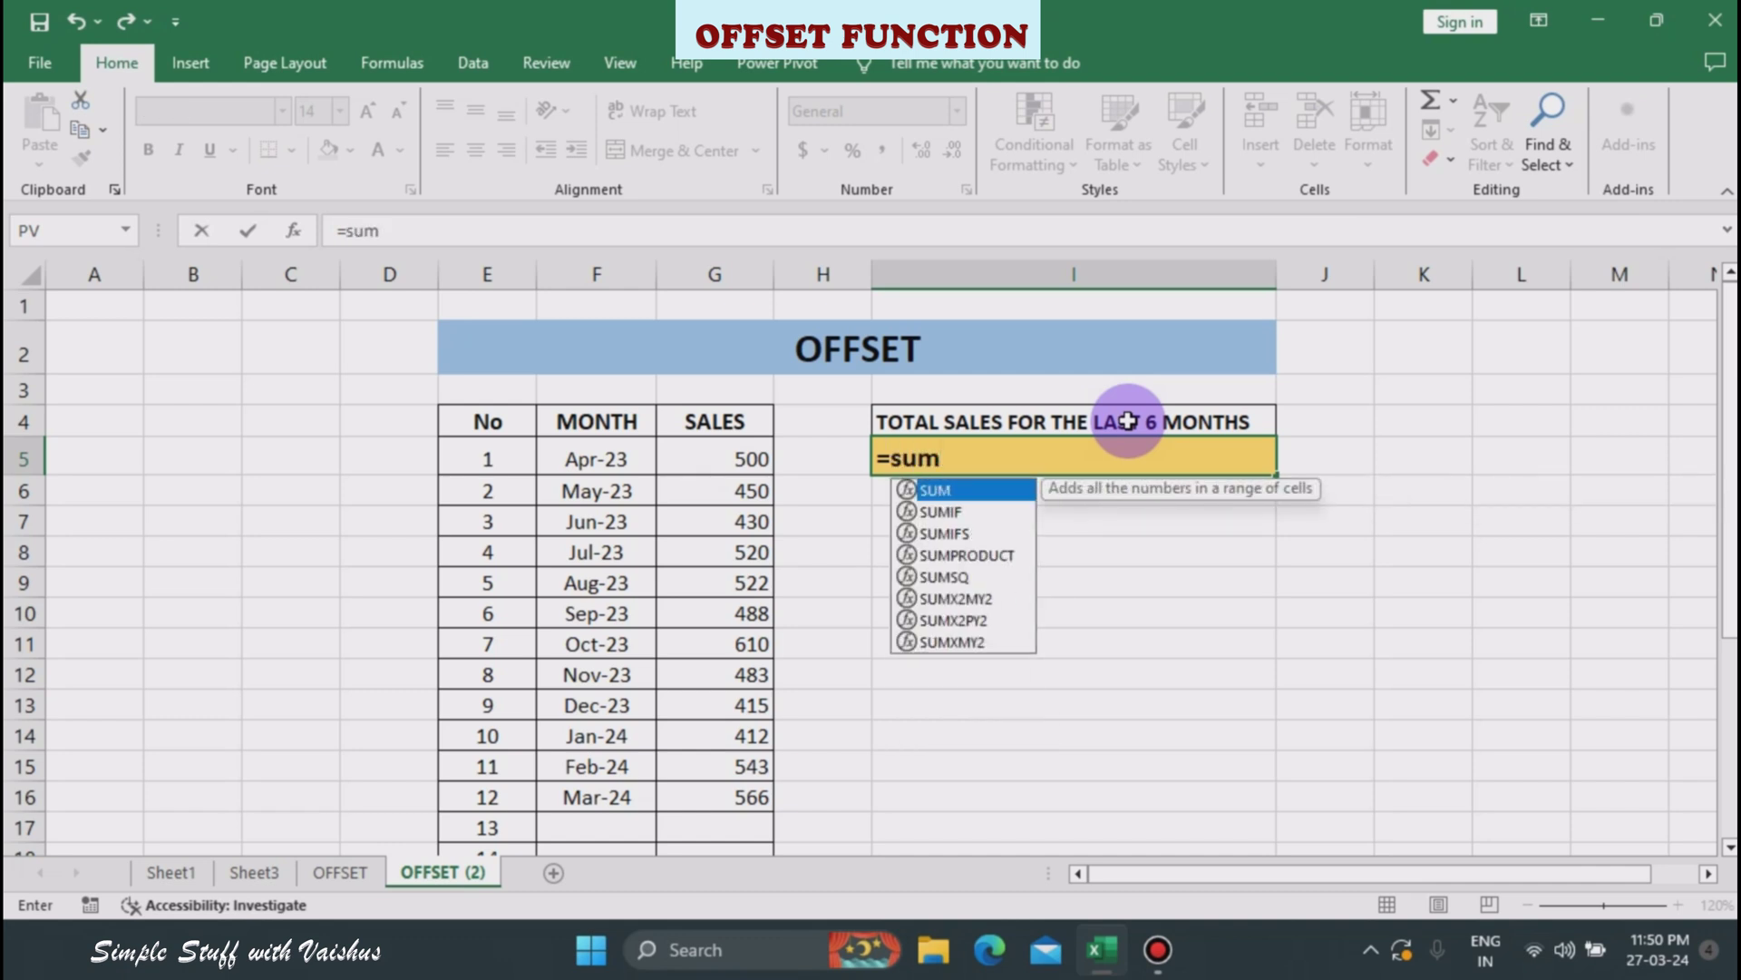
{"action": "type", "text": "("}
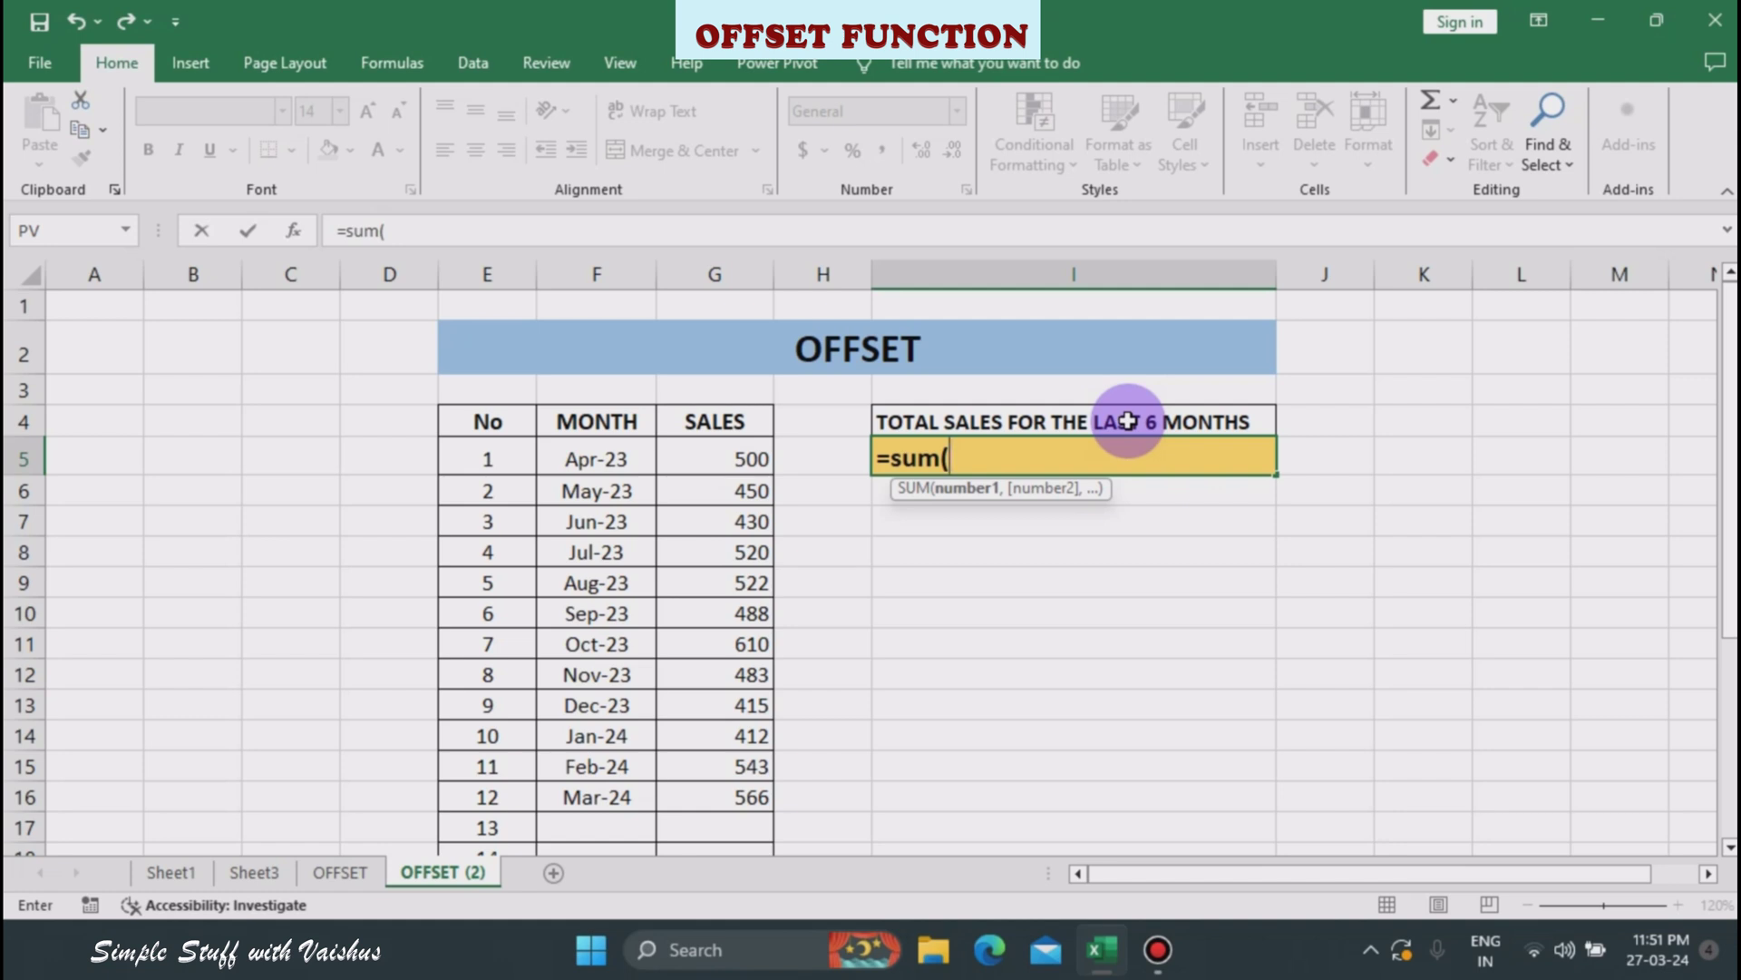
{"action": "type", "text": "off"}
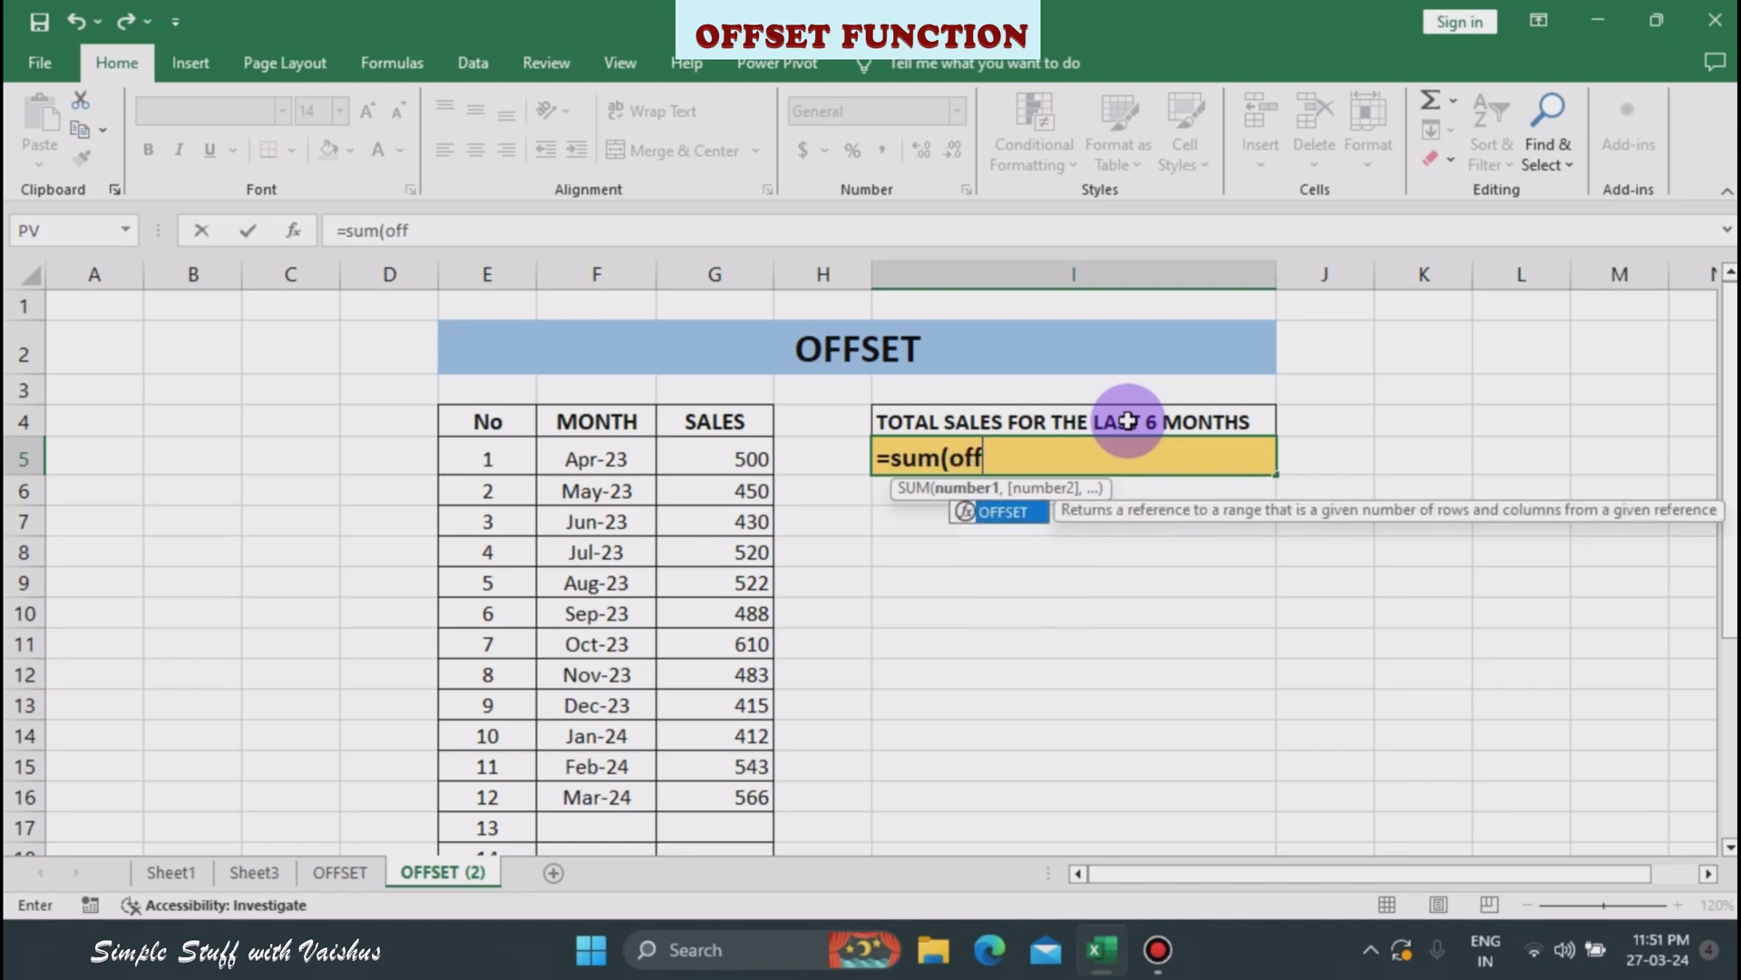
{"action": "type", "text": "set"}
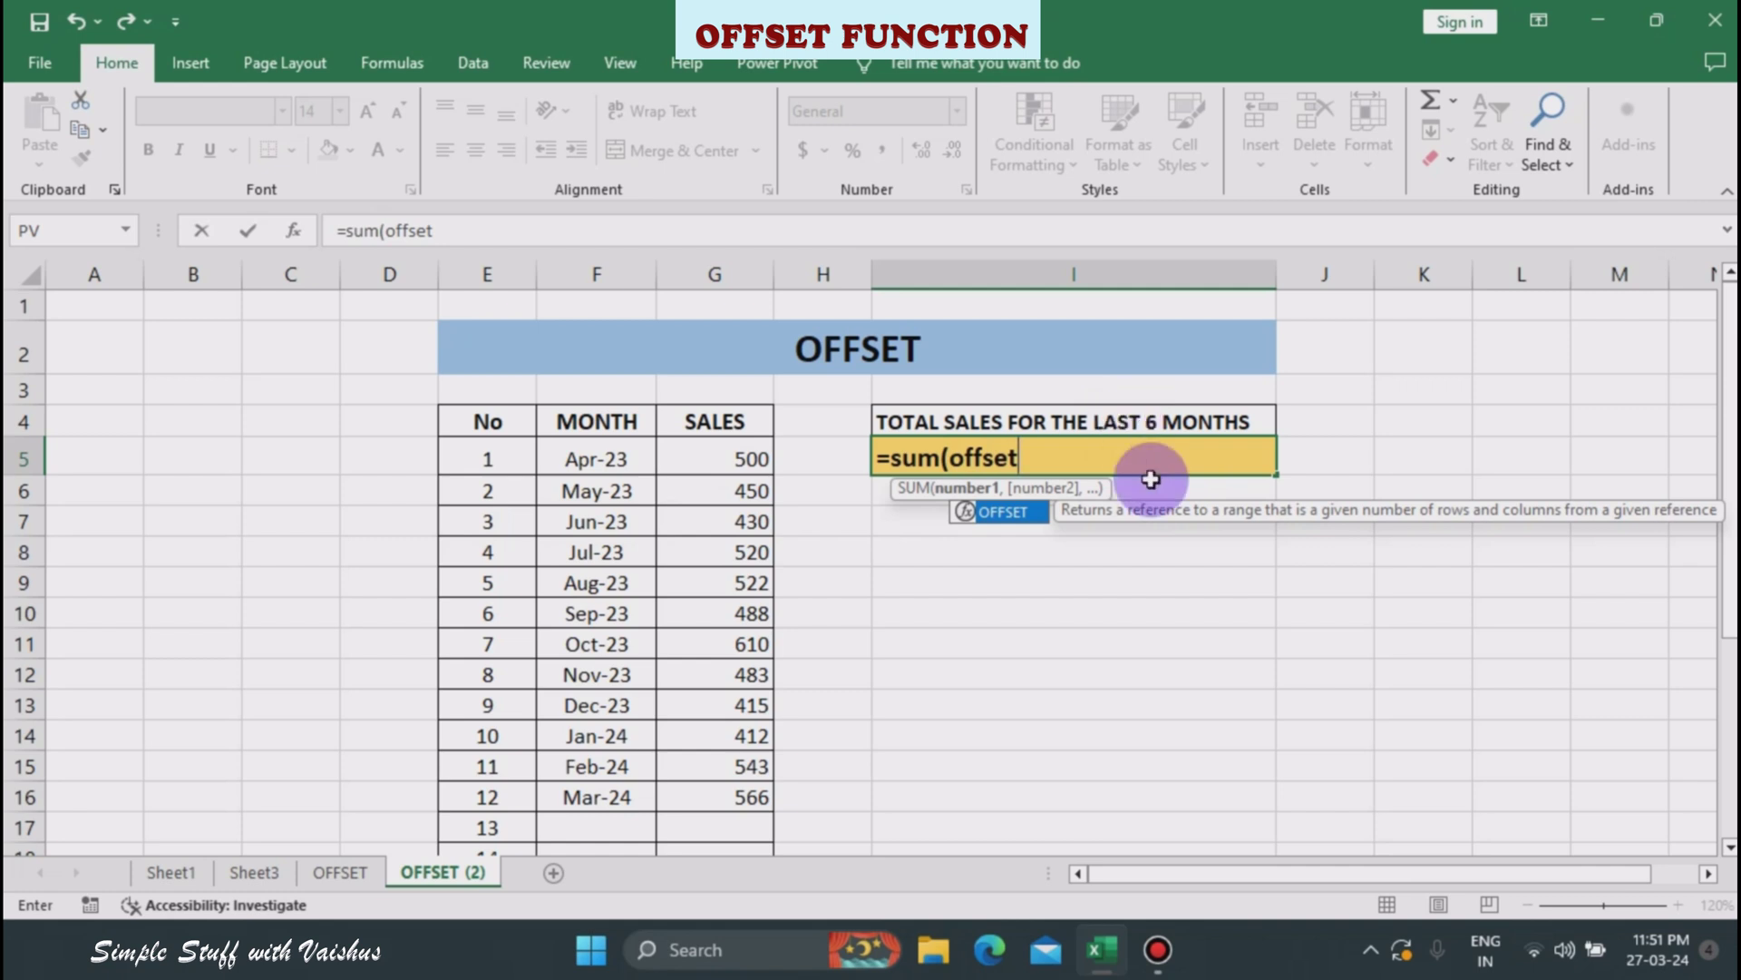
{"action": "double_click", "coordinate": [1020, 514]}
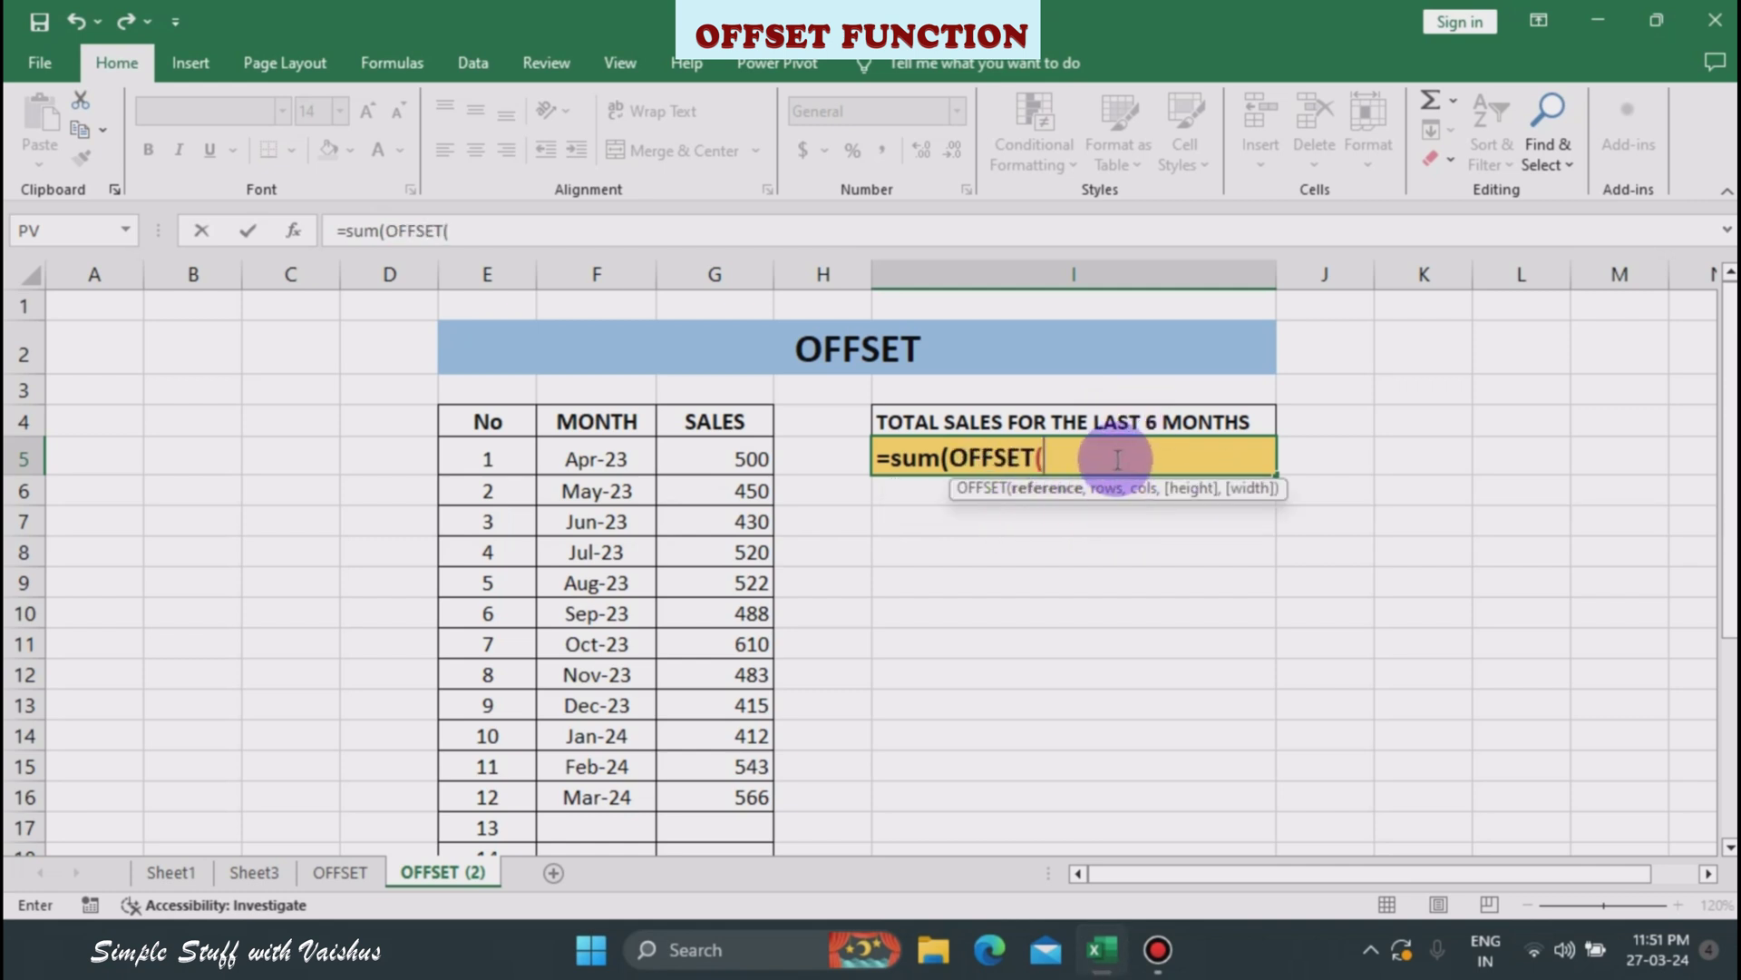
{"action": "left_click", "coordinate": [740, 423]}
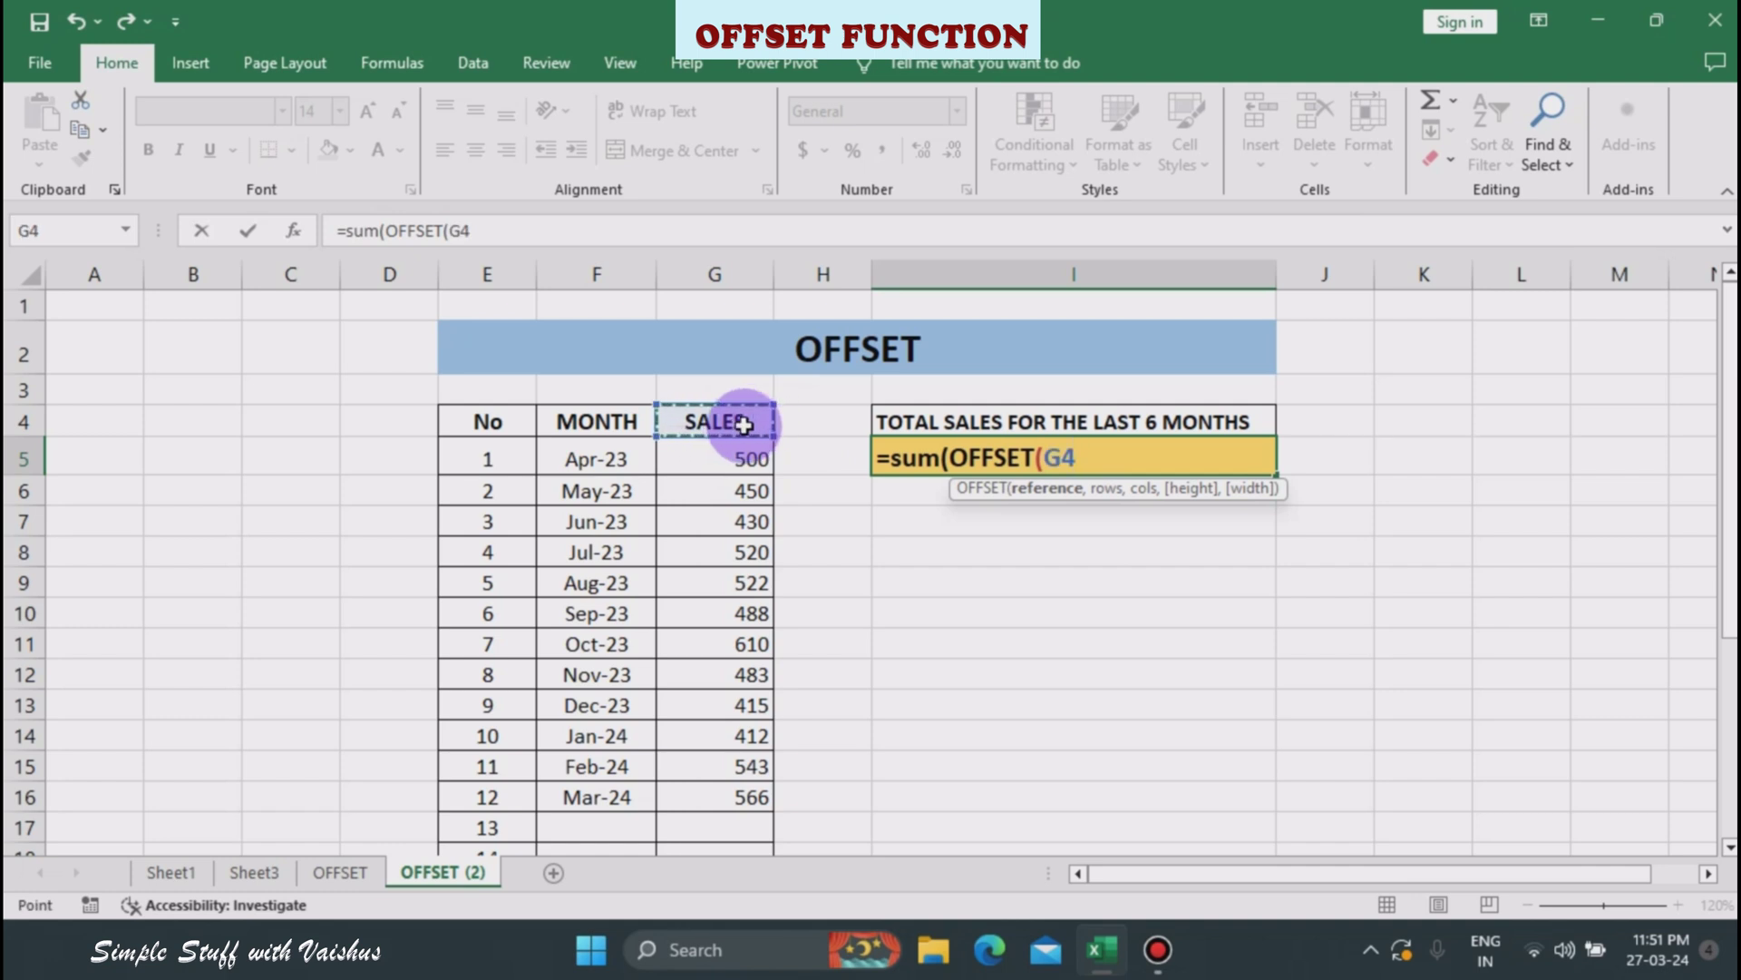
{"action": "type", "text": ","}
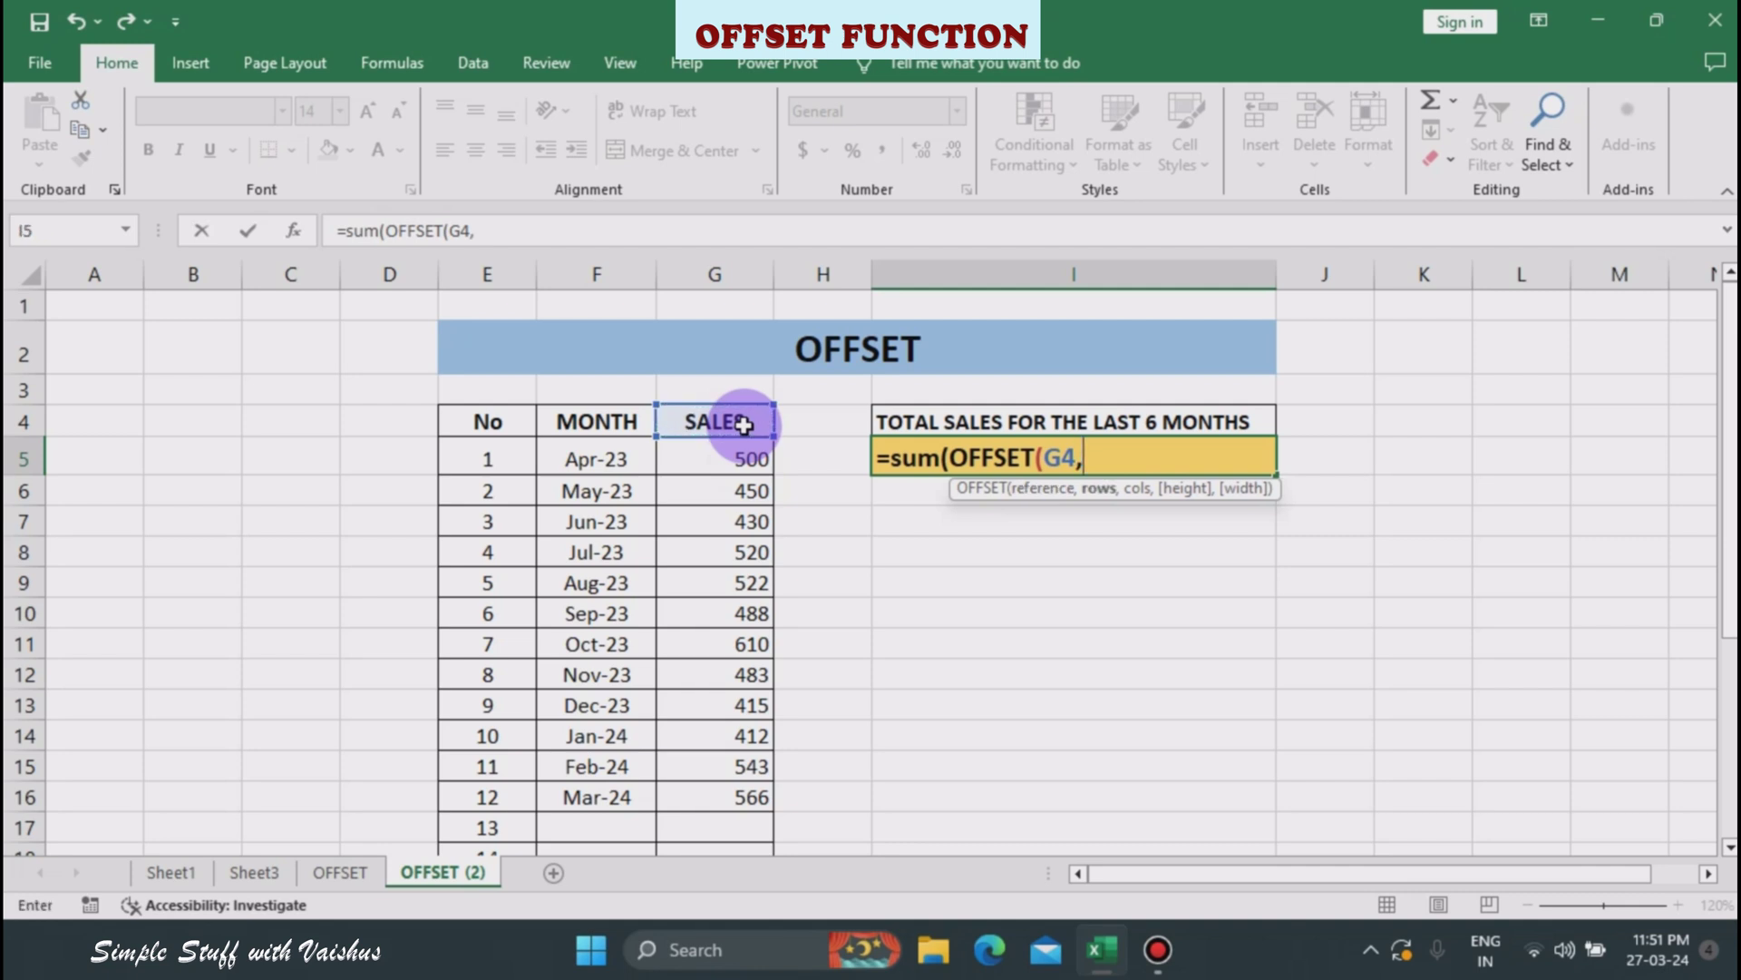
- Enter COUNT(G5:G28) as the rows argument of the OFFSET in I5, covering the whole sales column including the blank rows
{"action": "type", "text": "count"}
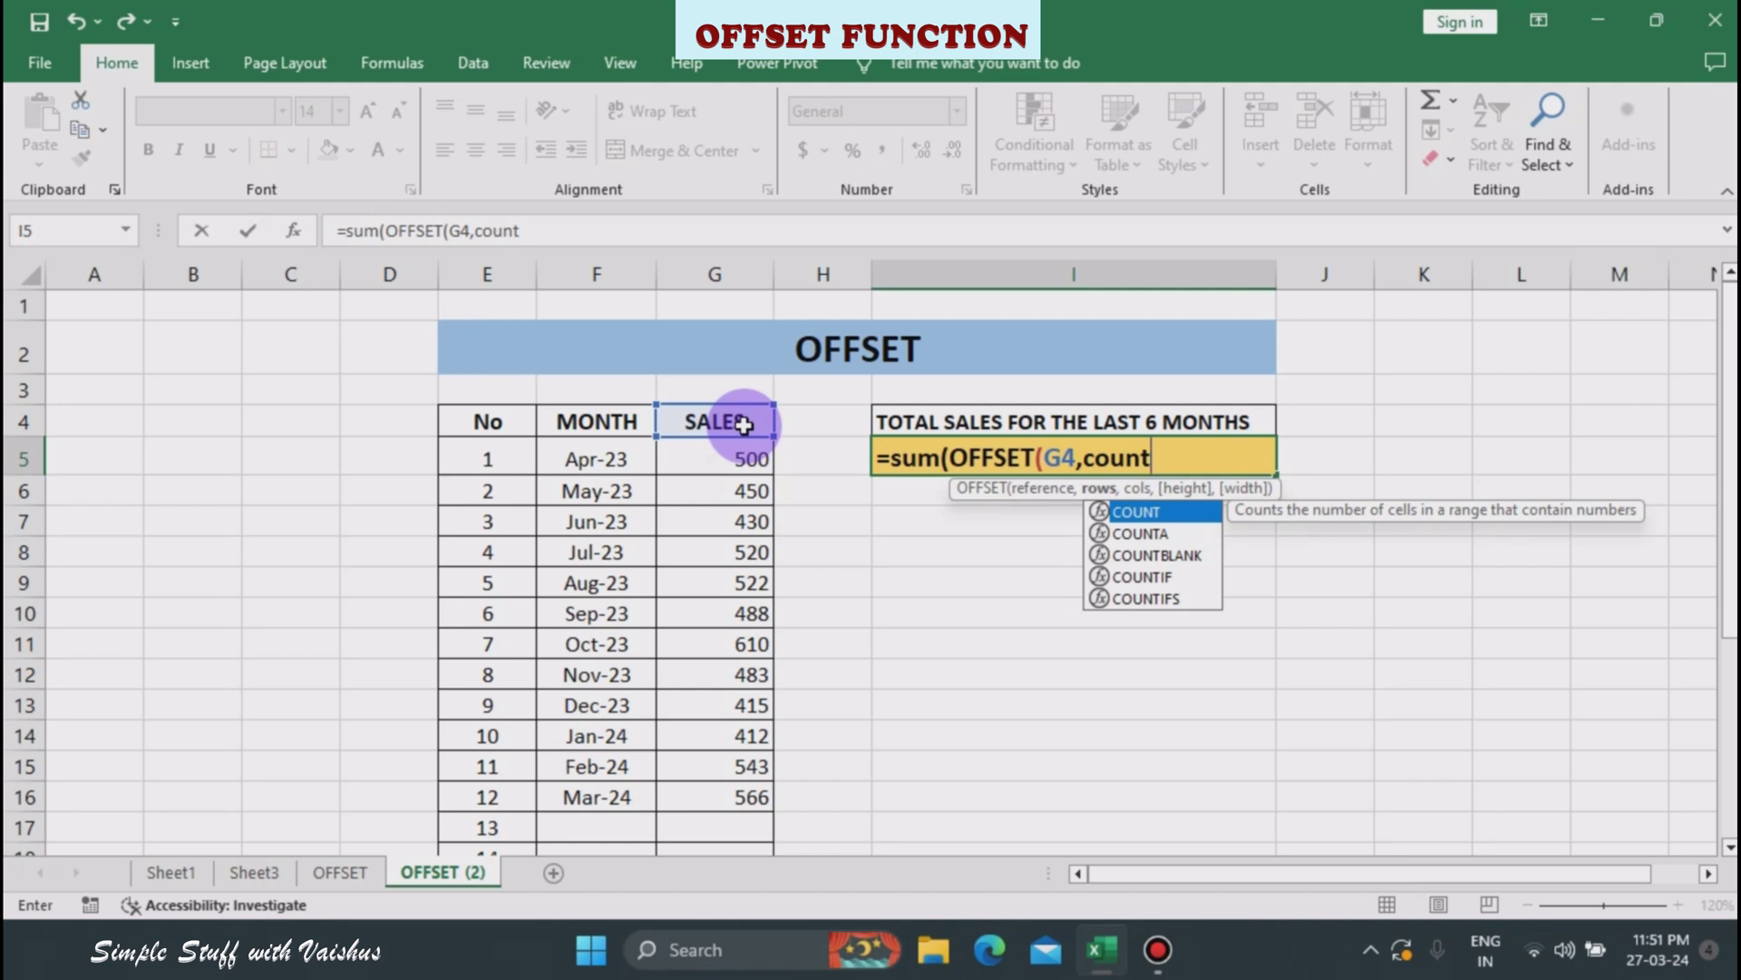
{"action": "type", "text": "("}
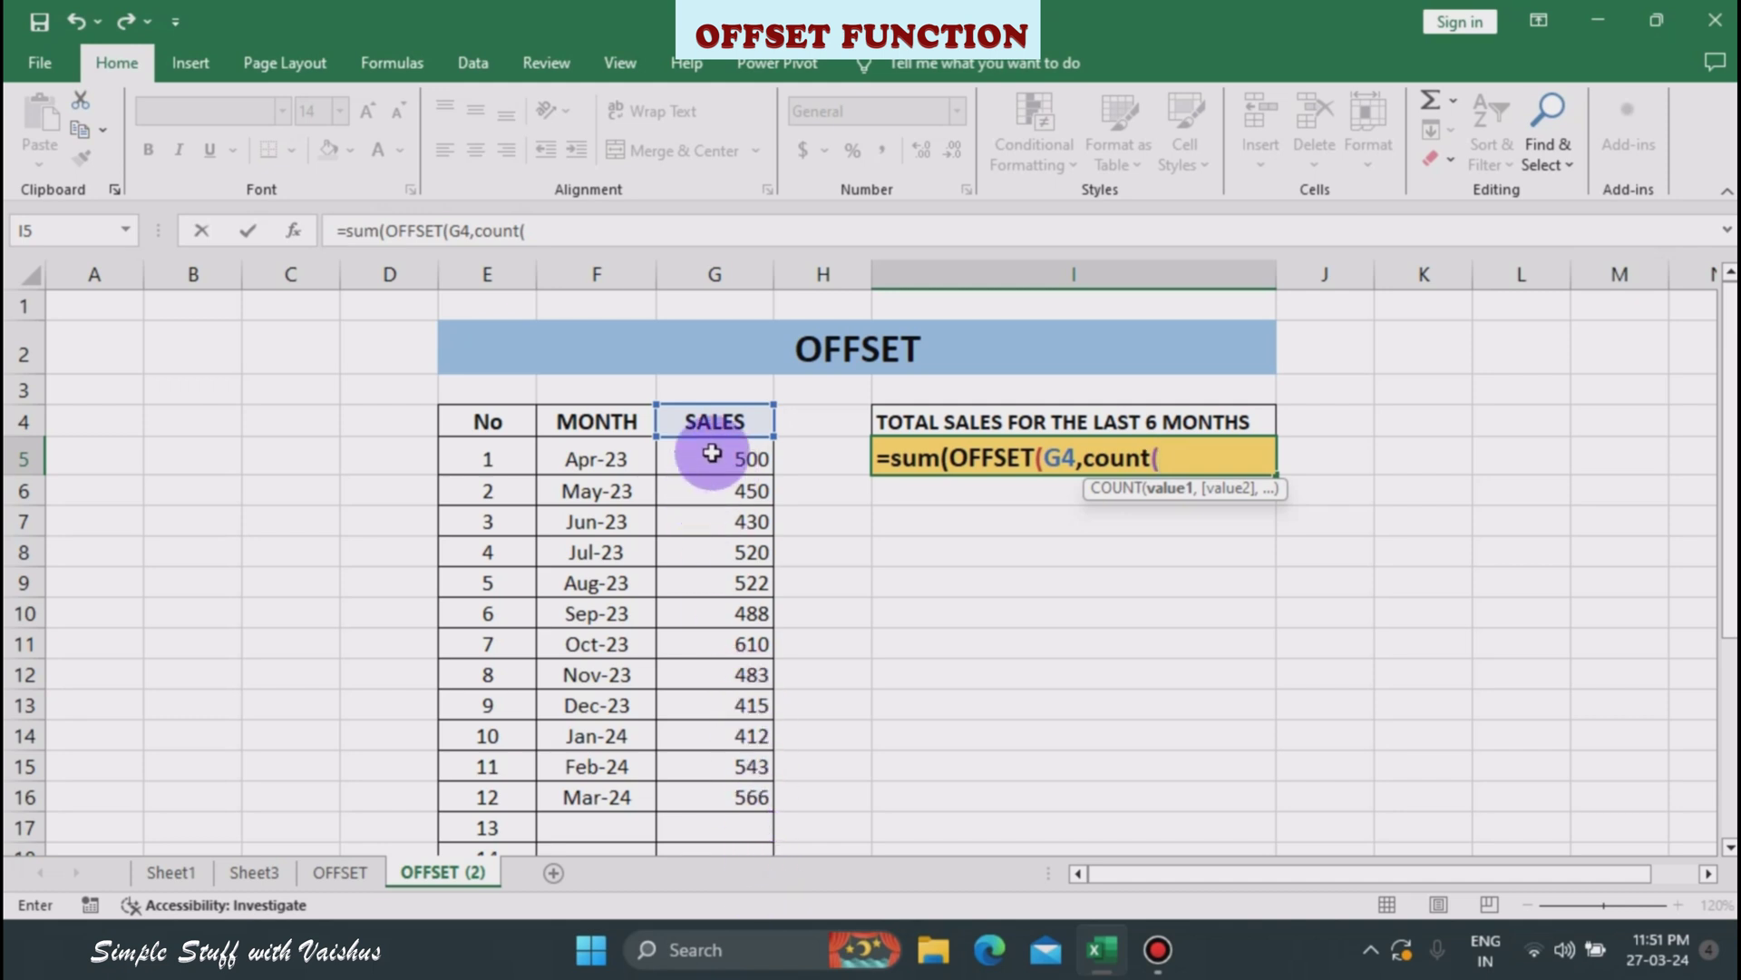
{"action": "left_click_drag", "start_coordinate": [711, 464], "coordinate": [714, 815]}
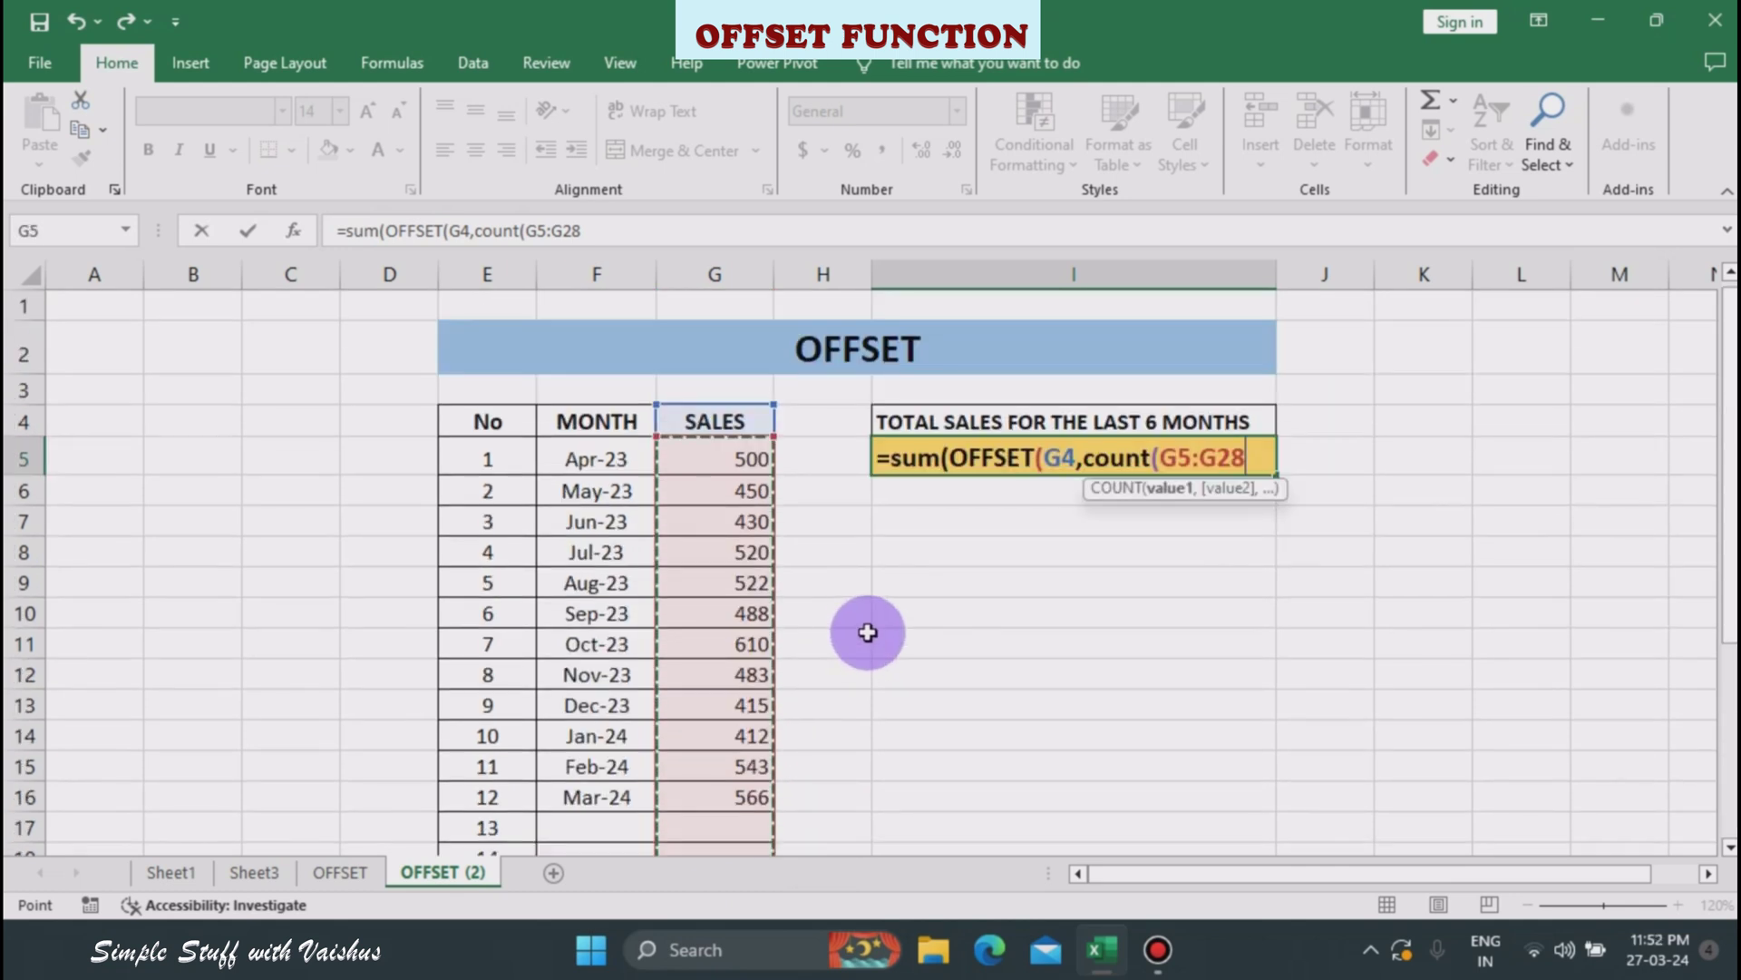
{"action": "type", "text": ")"}
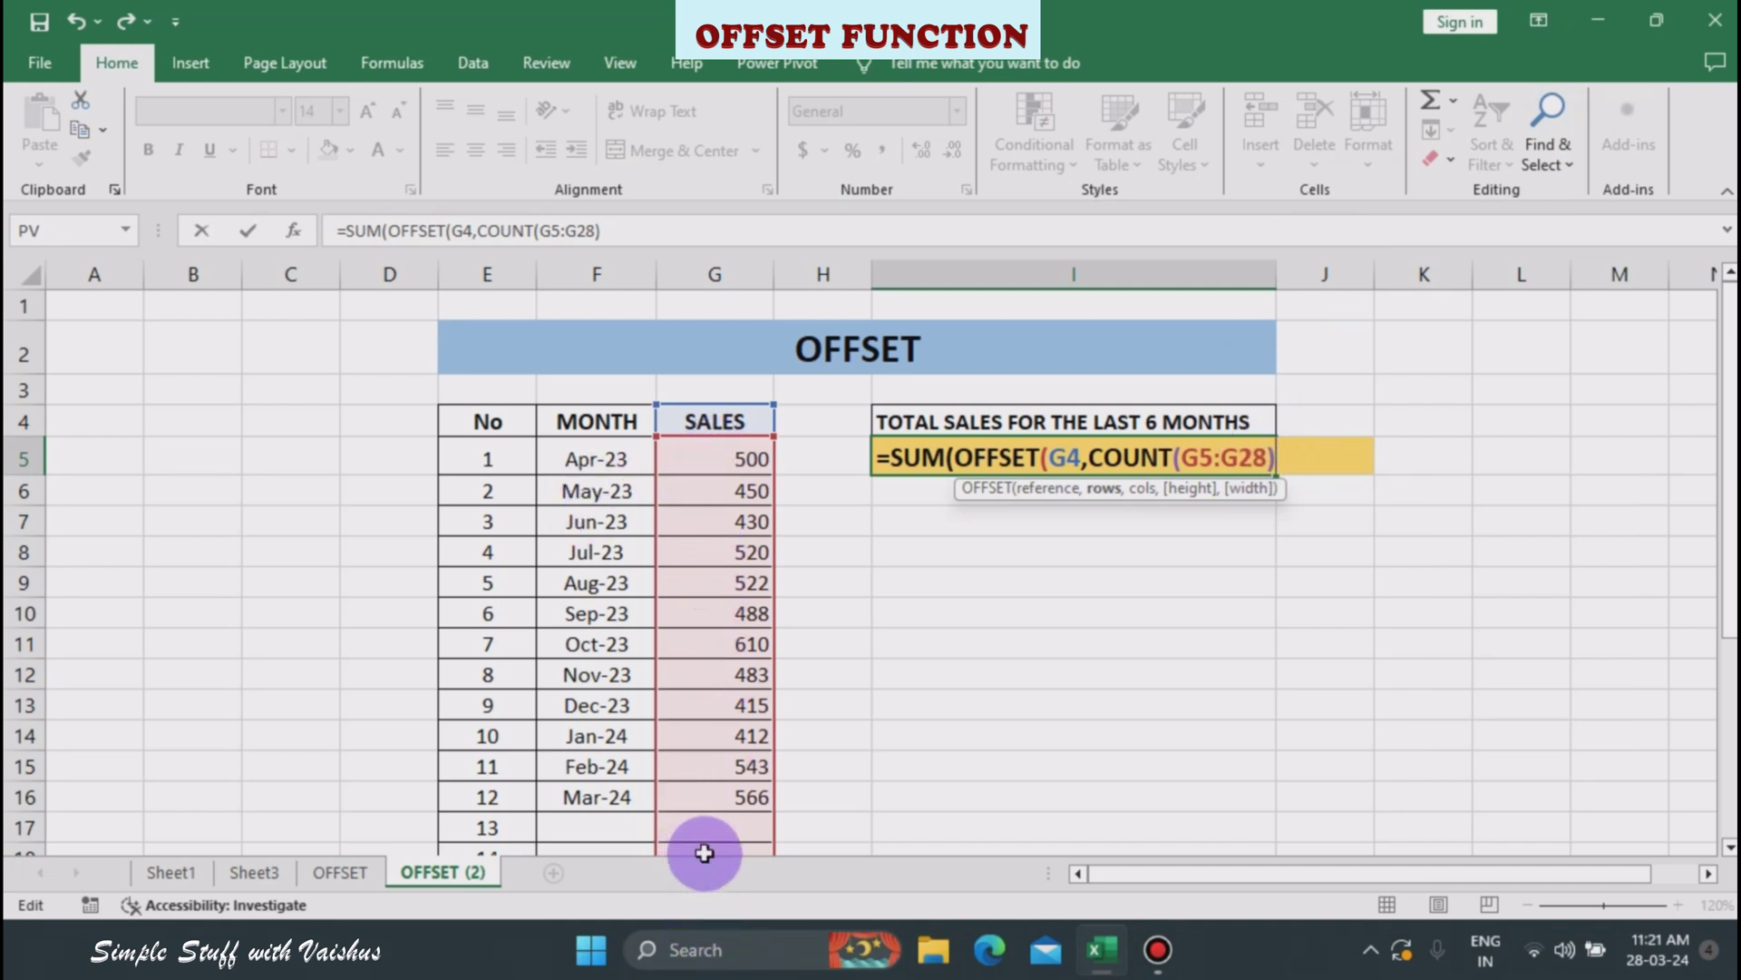
{"action": "scroll", "coordinate": [712, 774], "scroll_direction": "down", "scroll_amount": 6}
{"action": "scroll", "coordinate": [719, 770], "scroll_direction": "up", "scroll_amount": 5}
{"action": "scroll", "coordinate": [718, 770], "scroll_direction": "up", "scroll_amount": 1}
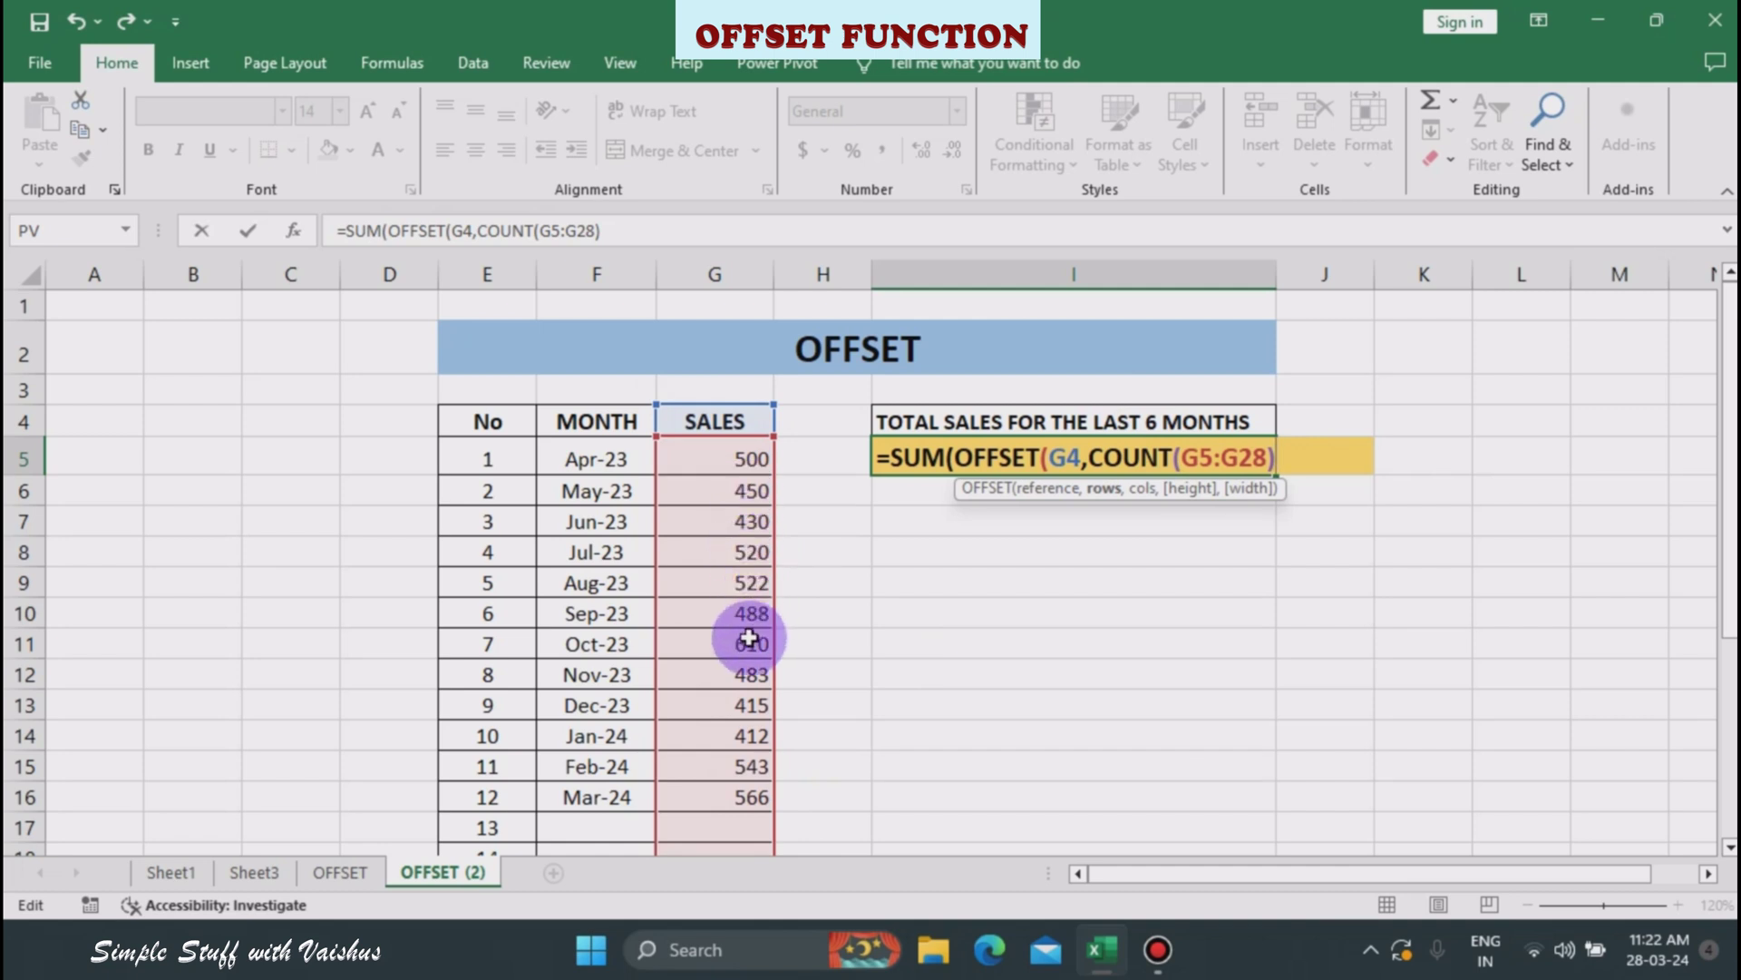
- Subtract 5 from the count and finish with 0 columns, height 6 and width 1, giving =SUM(OFFSET(G4,COUNT(G5:G28)-5,0,6,1))
{"action": "type", "text": "5"}
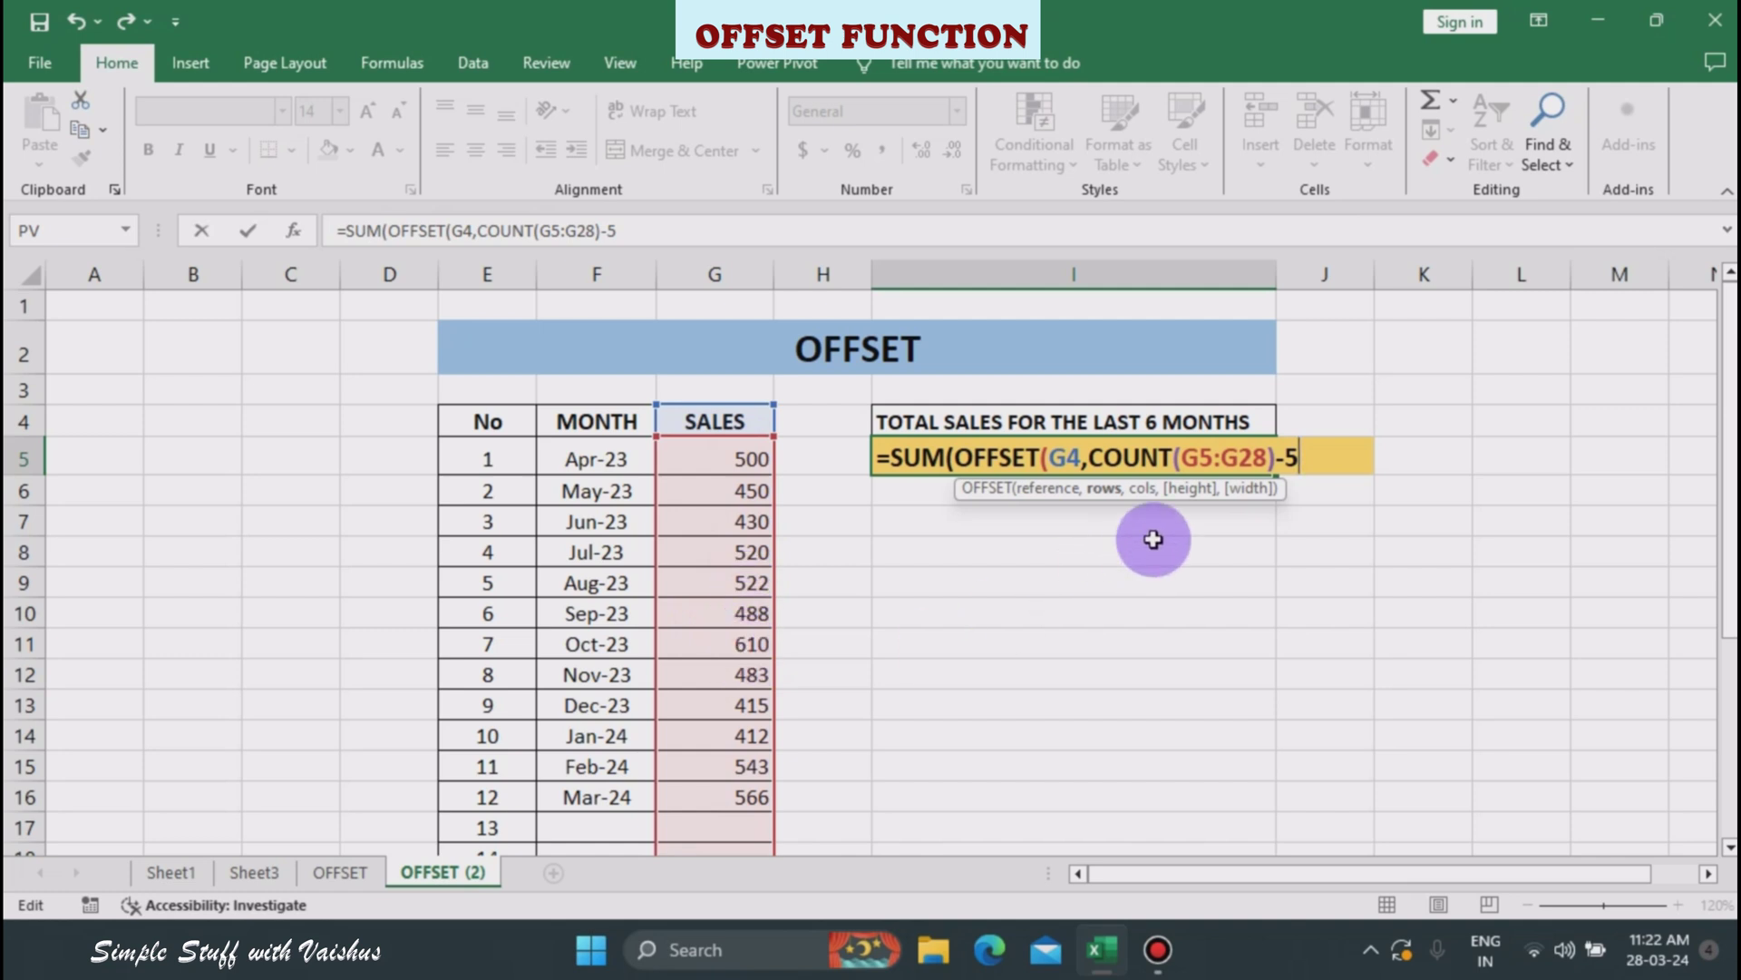
{"action": "type", "text": ",0,6,1"}
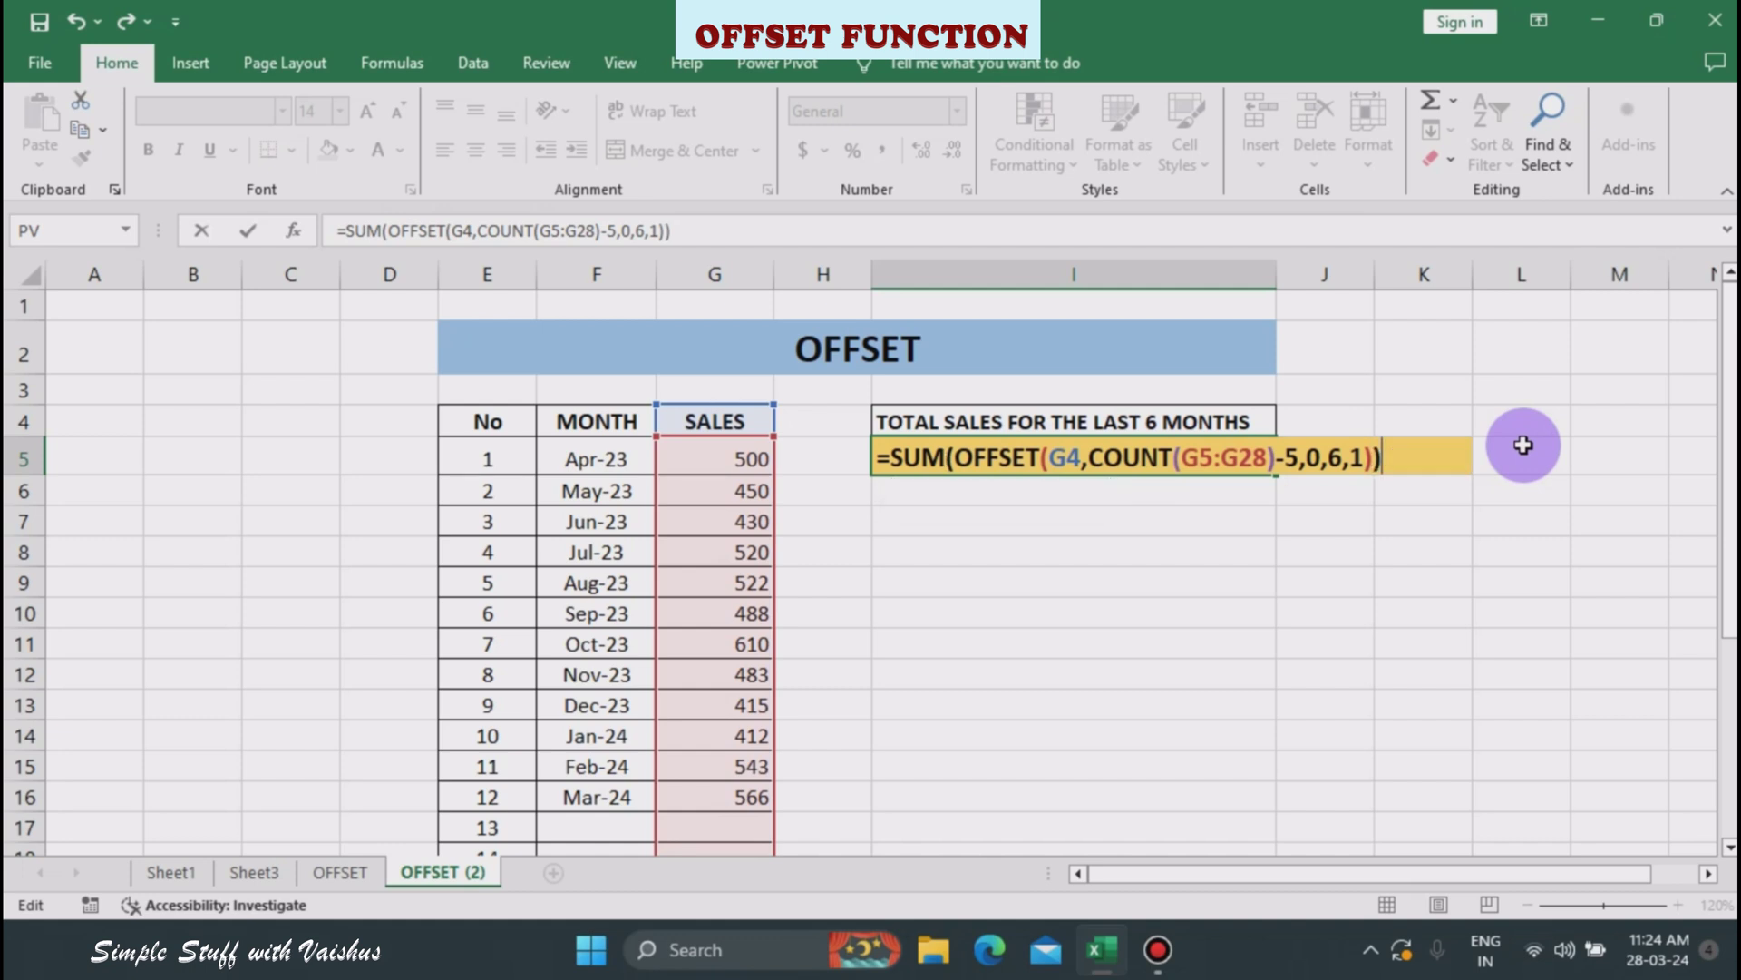
{"action": "key", "text": "Return"}
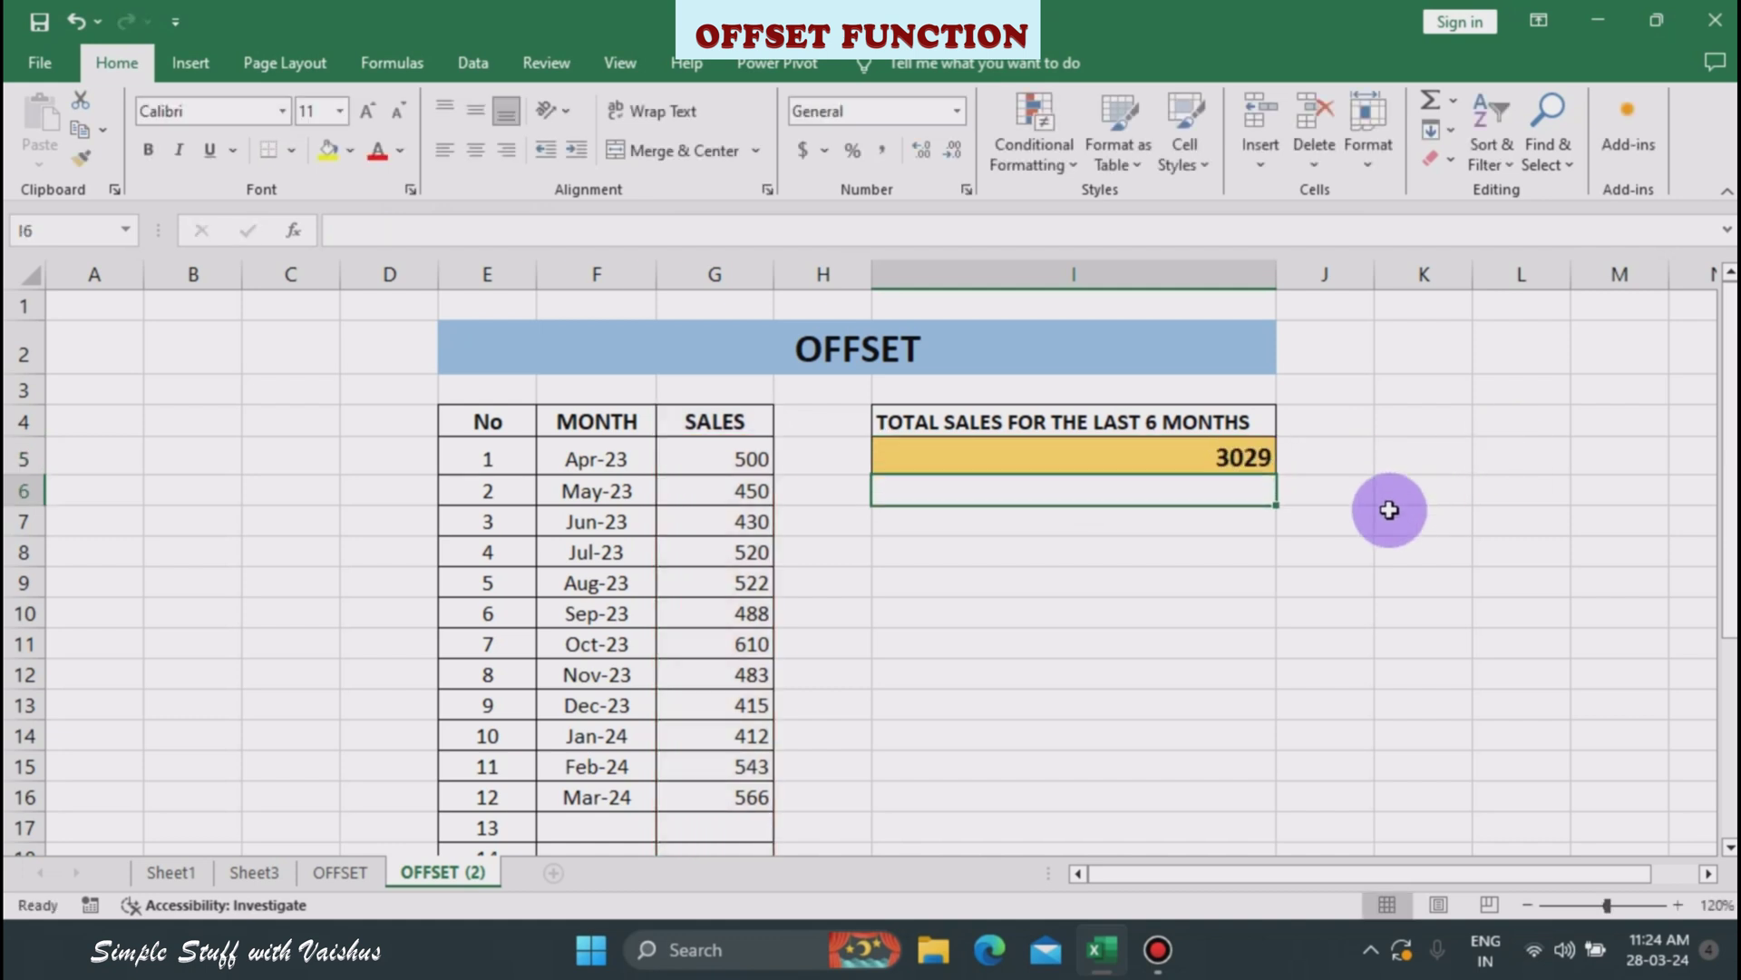
- Select the October to March sales G11:G16 to compare their sum with I5, and go to the empty month cell F17
{"action": "left_click", "coordinate": [732, 643]}
{"action": "left_click_drag", "start_coordinate": [733, 643], "coordinate": [738, 791]}
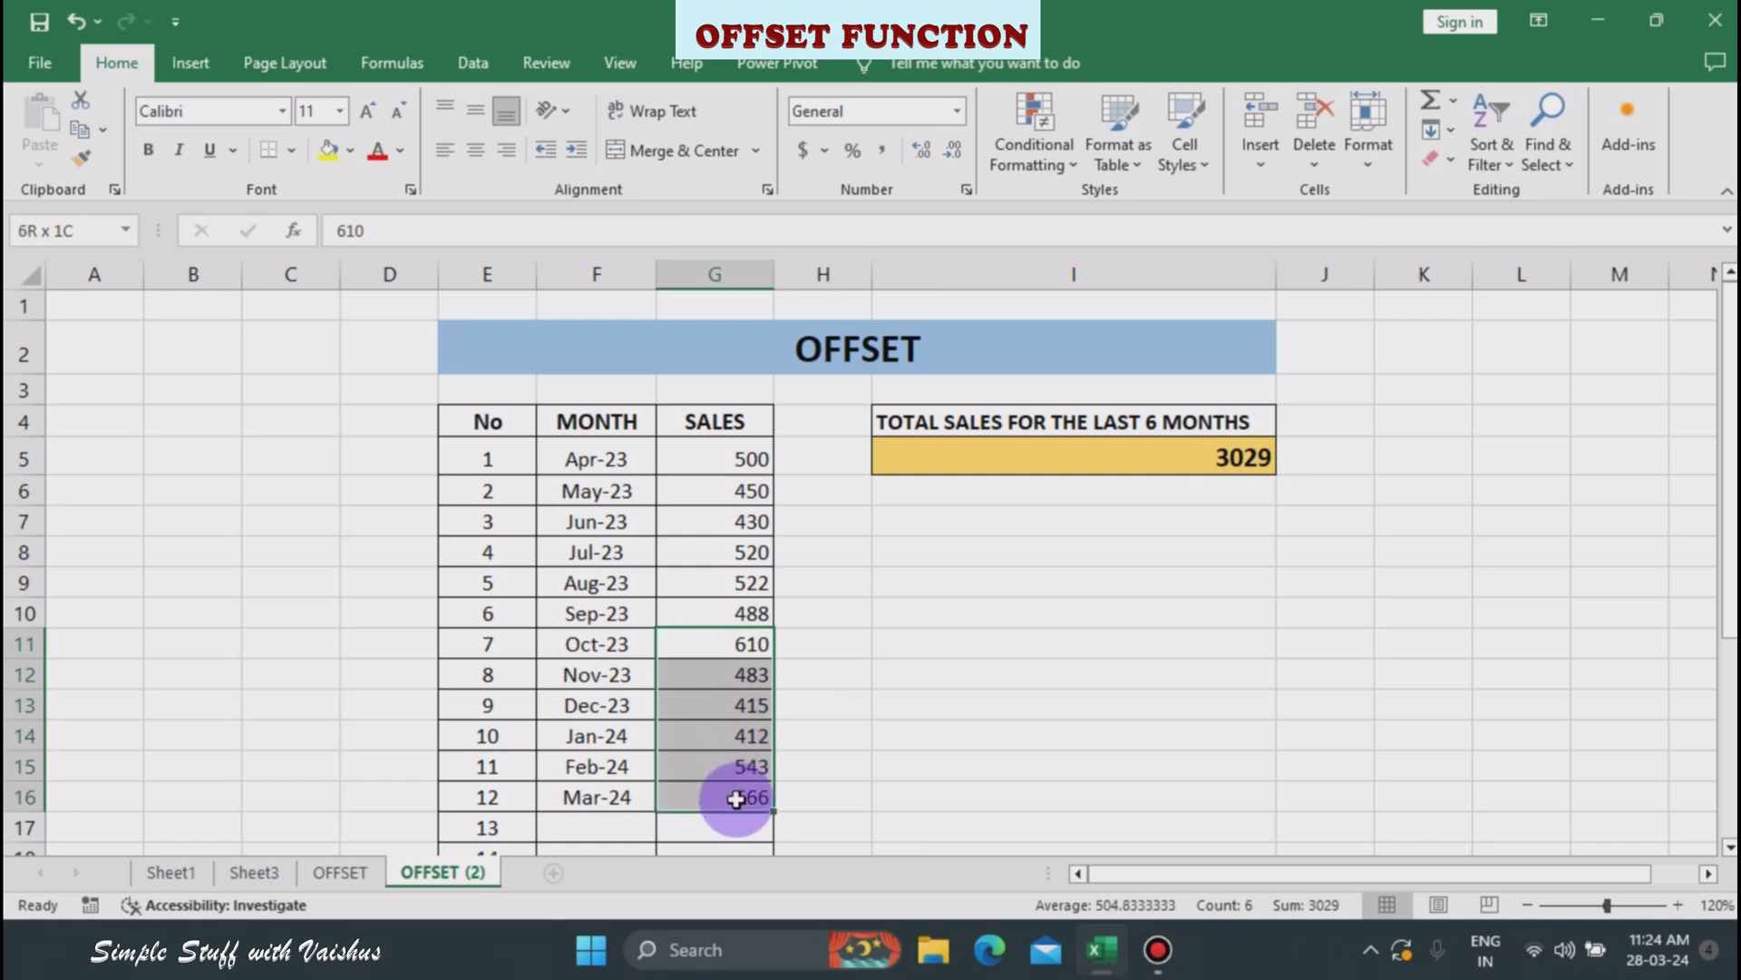
{"action": "scroll", "coordinate": [862, 635], "scroll_direction": "down", "scroll_amount": 1}
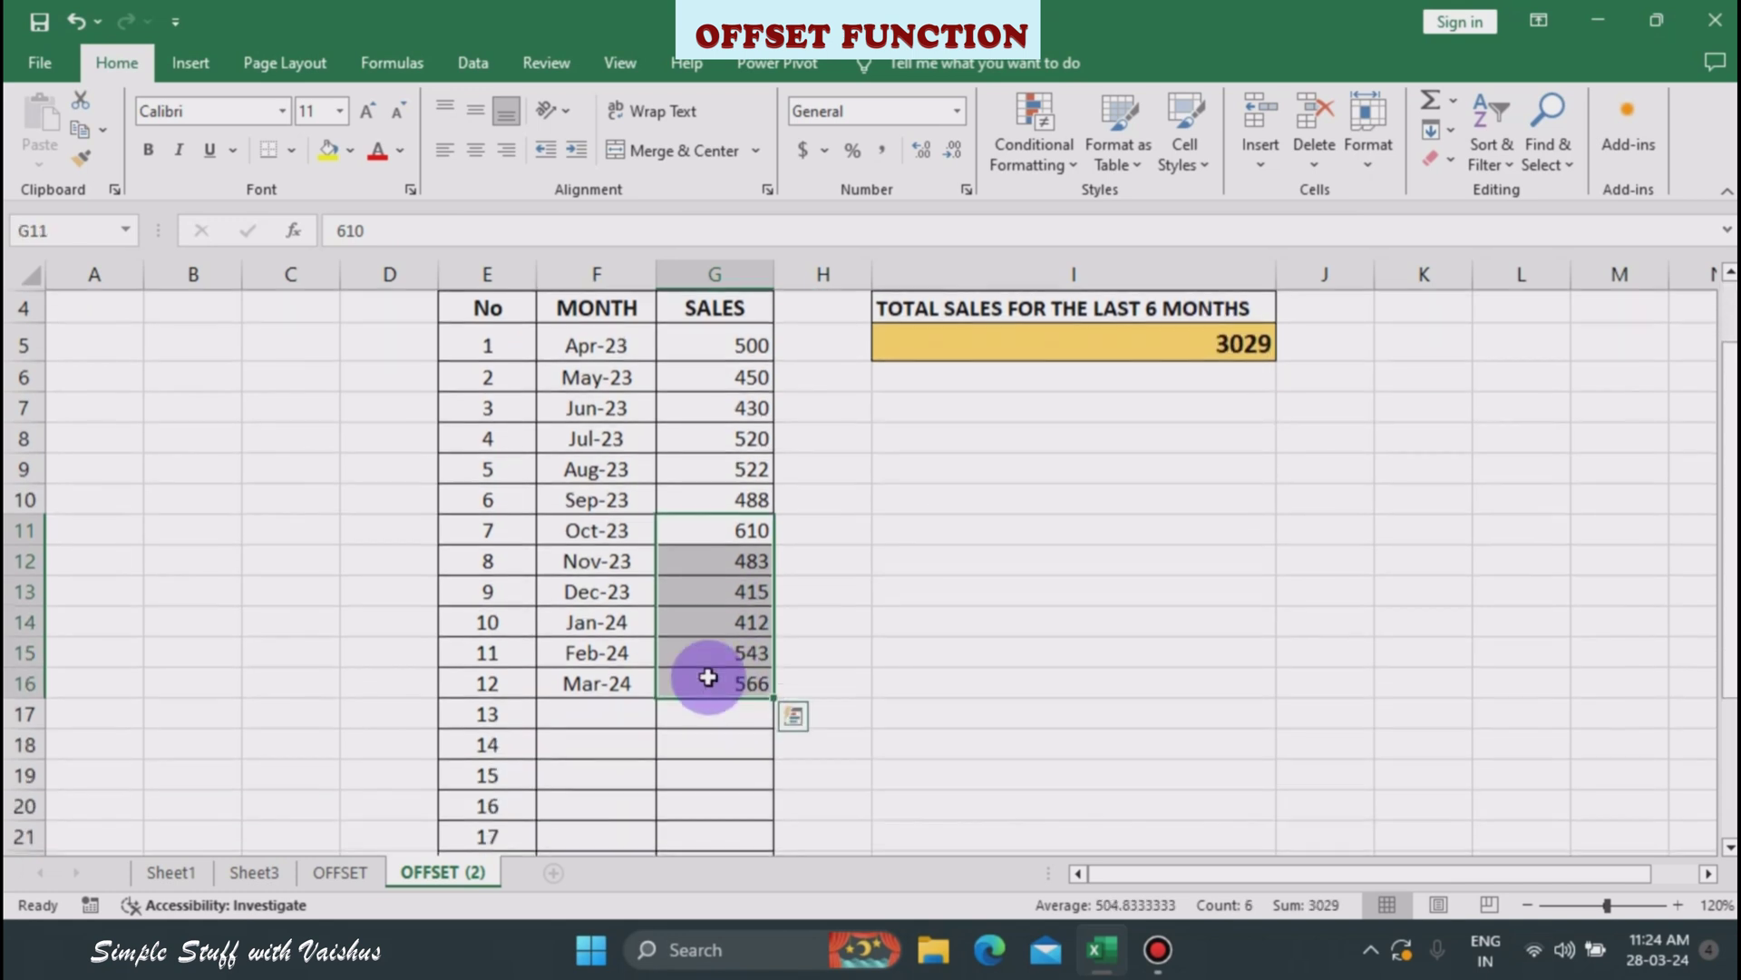
{"action": "left_click", "coordinate": [622, 712]}
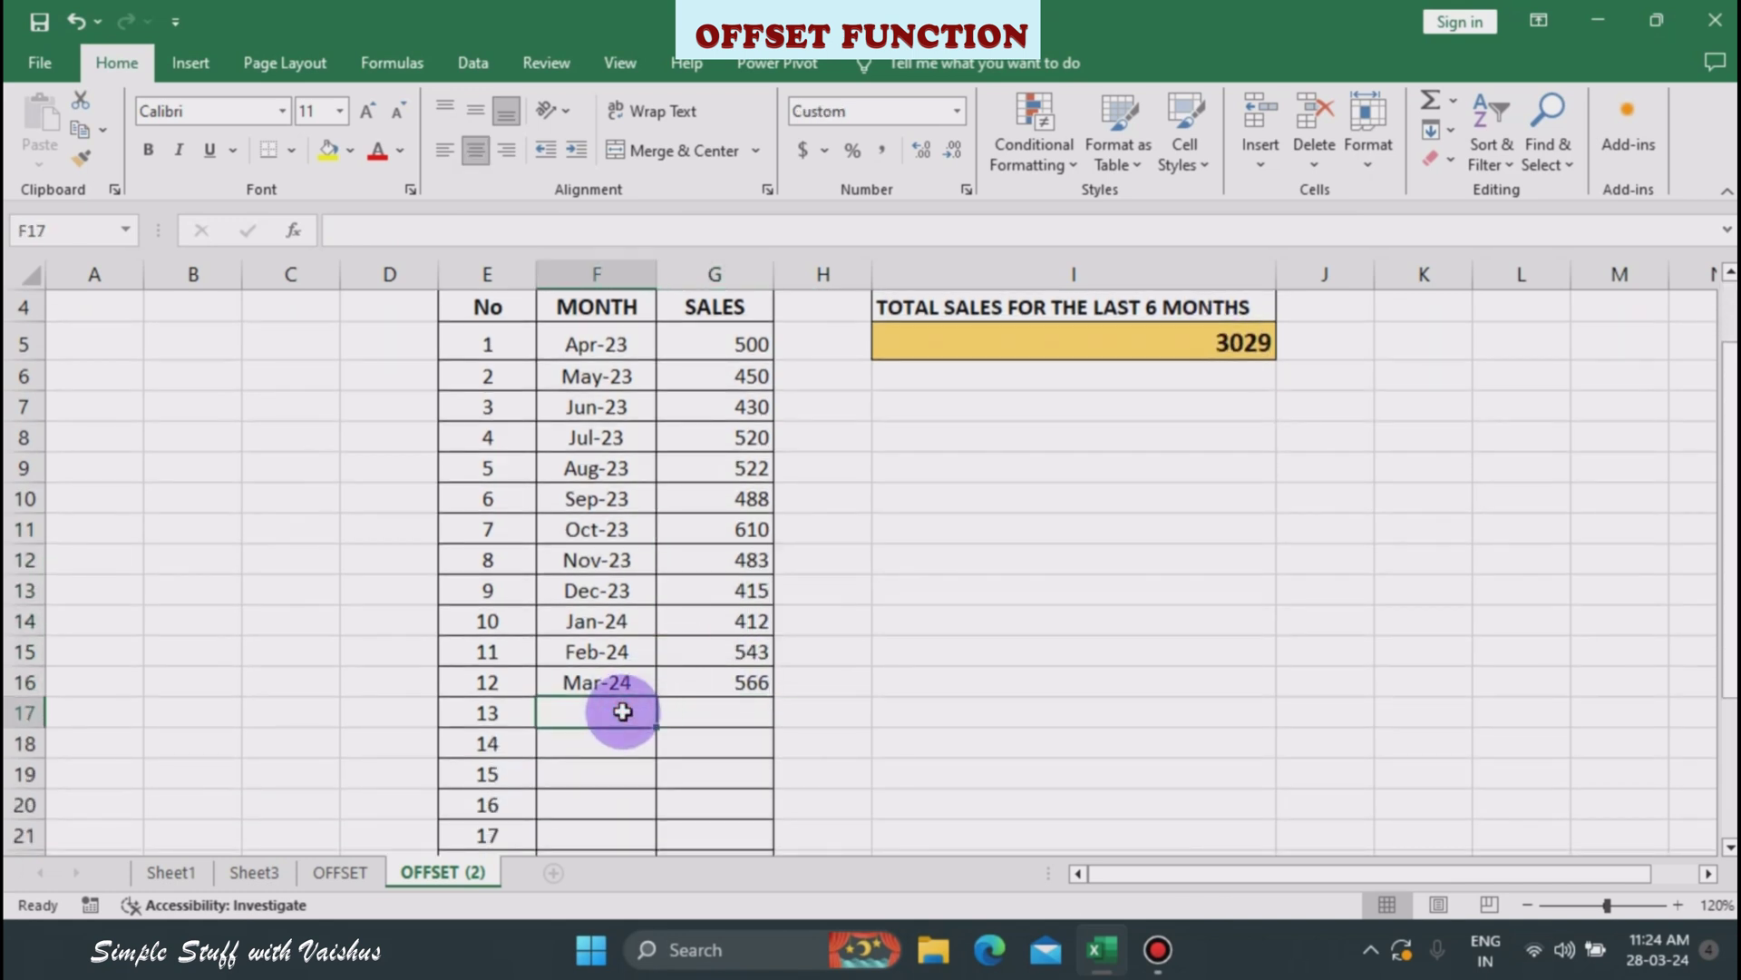
- Add the month Apr-24 with sales of 530 in row 17 and check the six-month total in I5
{"action": "type", "text": "apr-24"}
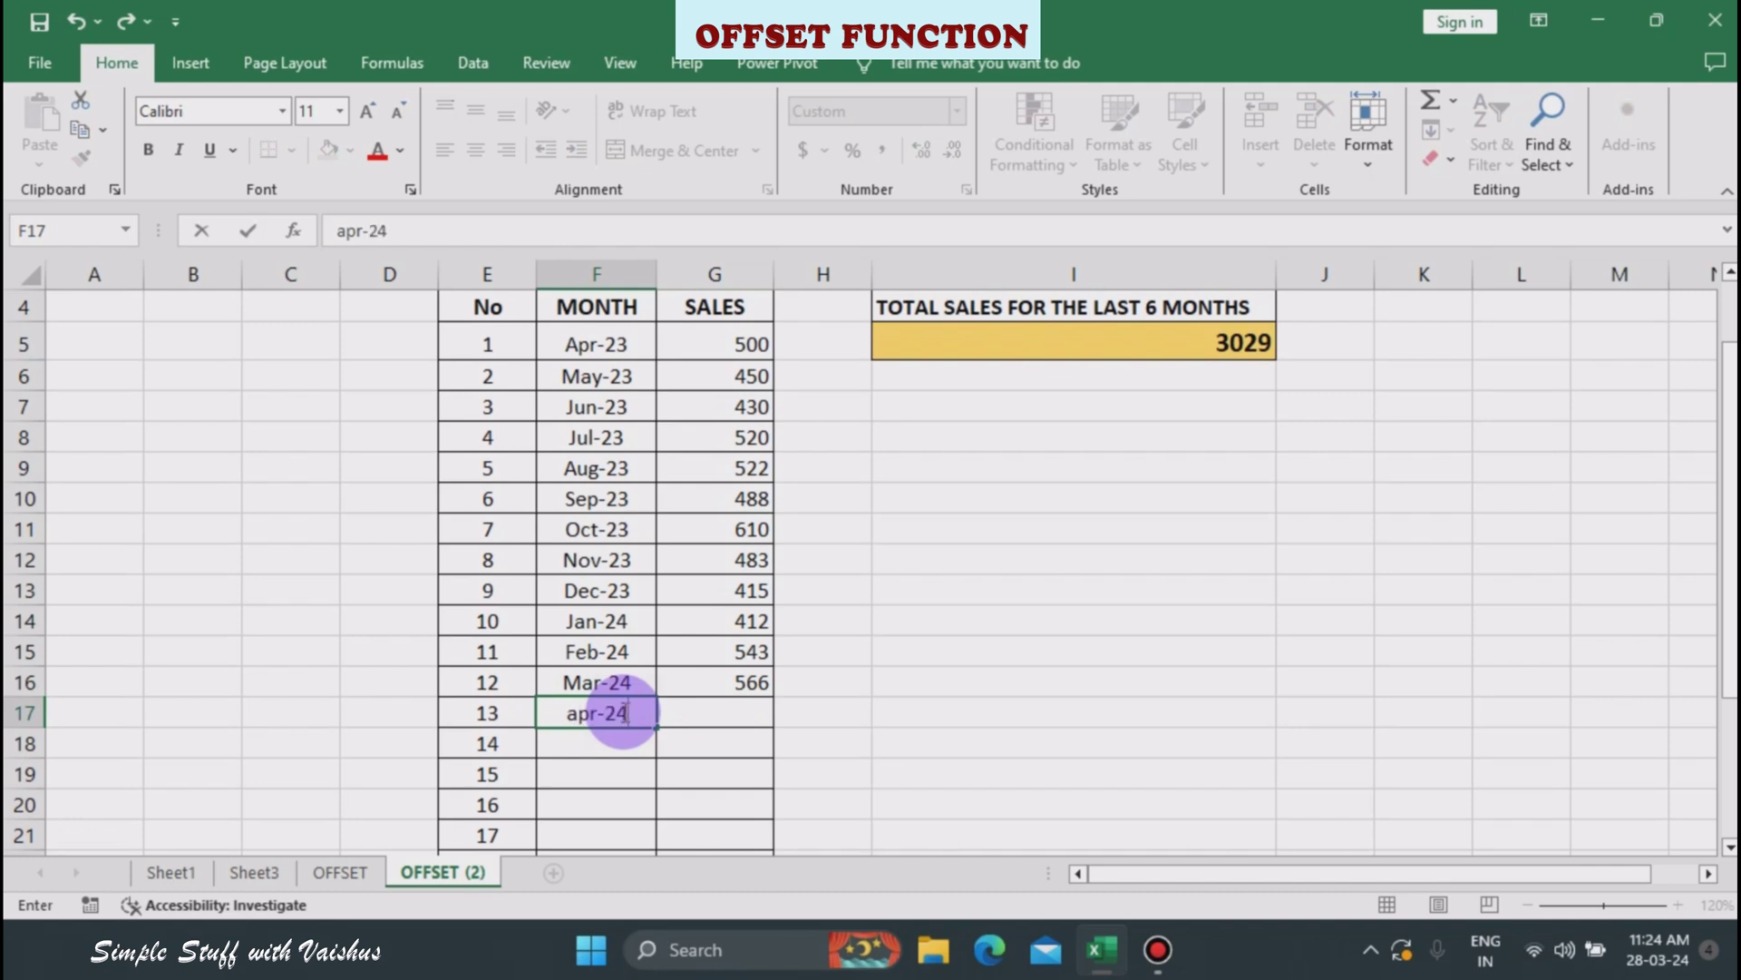
{"action": "key", "text": "Tab"}
{"action": "type", "text": "5"}
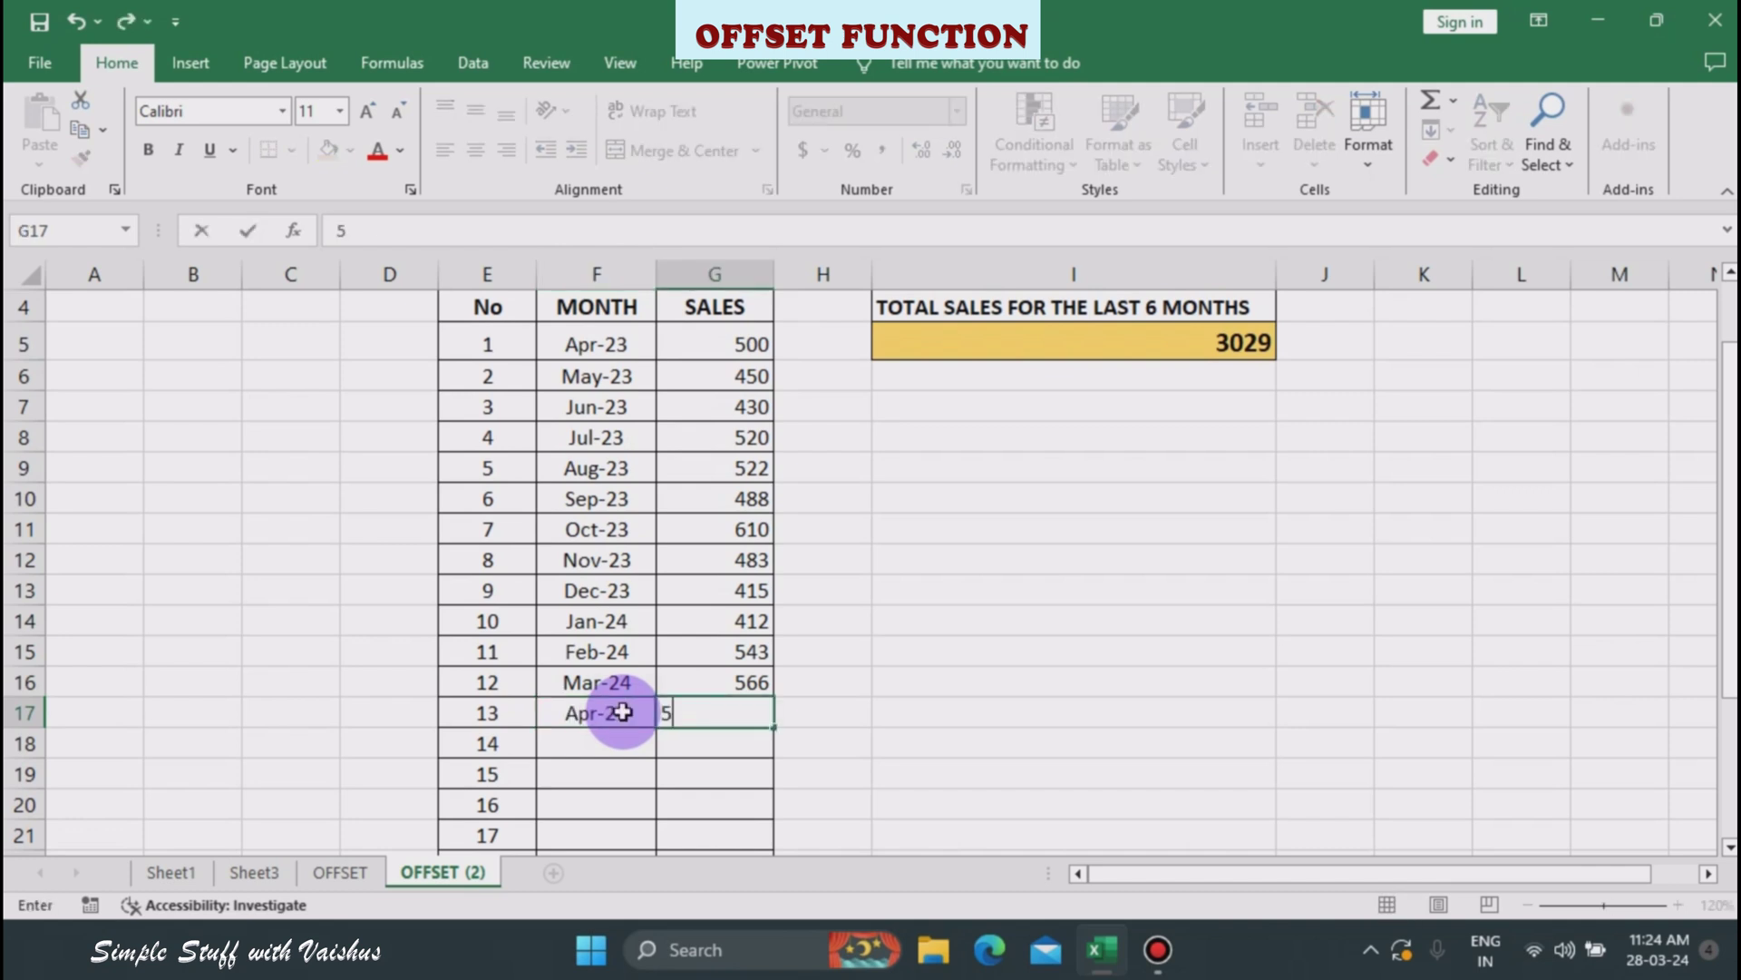
{"action": "type", "text": "30"}
{"action": "key", "text": "Return"}
{"action": "scroll", "coordinate": [1043, 363], "scroll_direction": "up", "scroll_amount": 1}
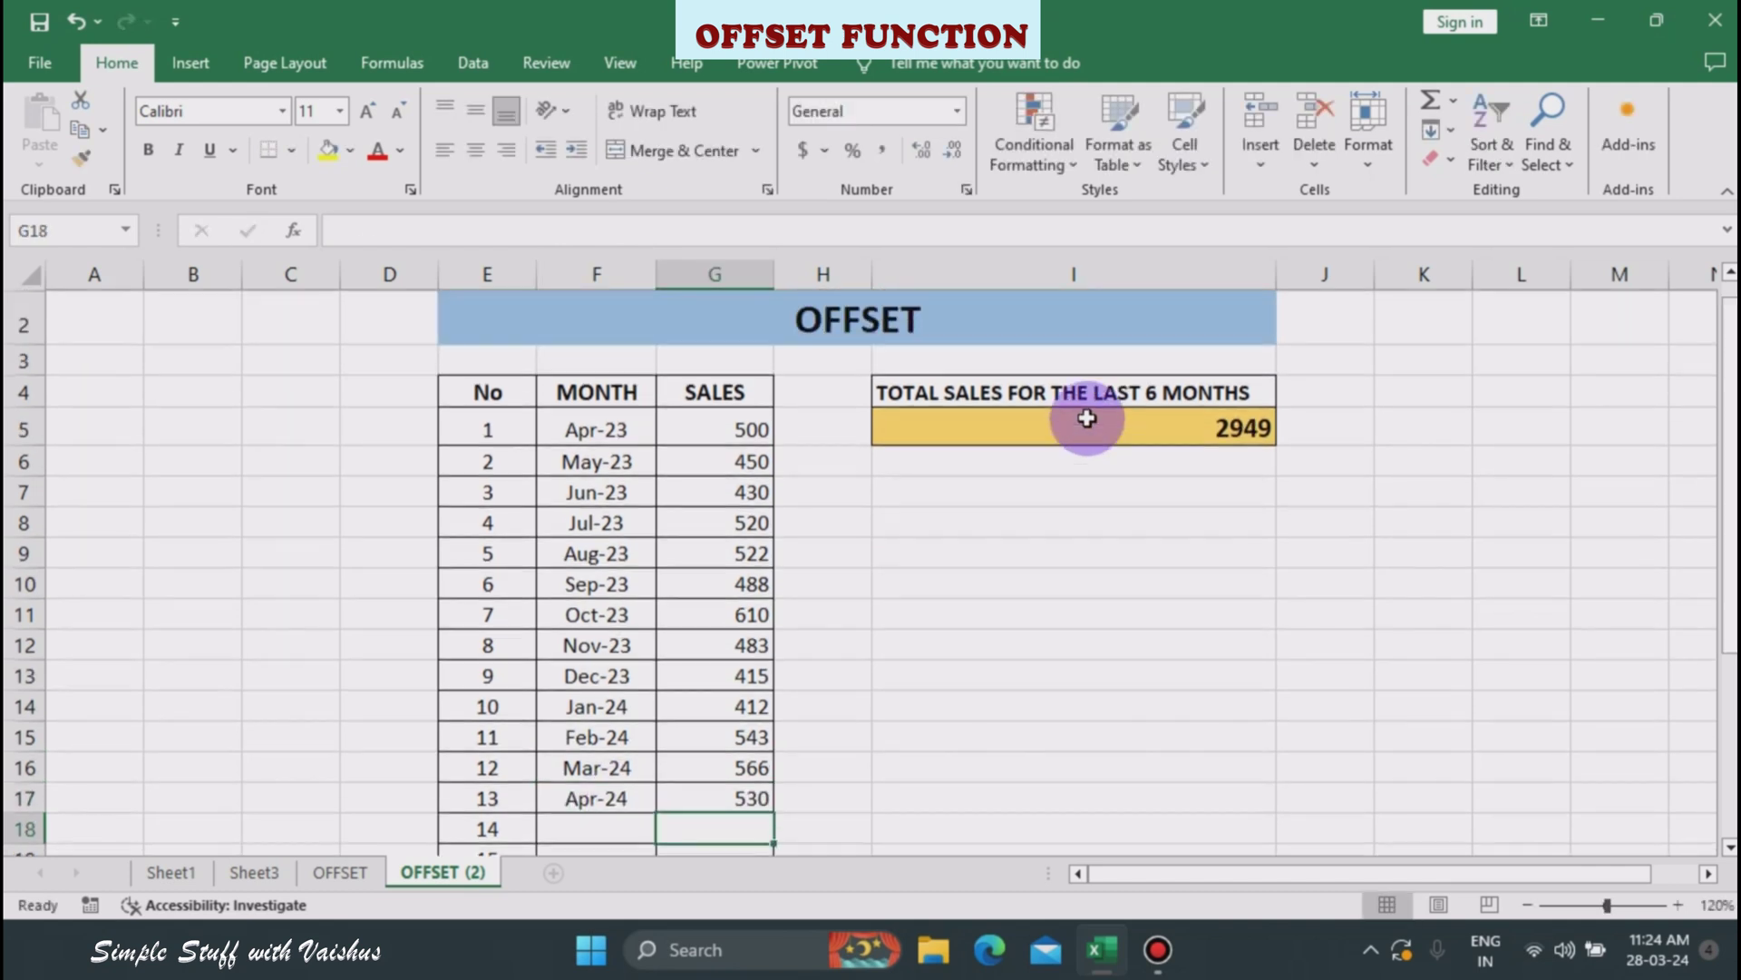
- Select the November to April sales G12:G17 to compare their sum with I5, and review the formula in I5
{"action": "scroll", "coordinate": [890, 657], "scroll_direction": "down", "scroll_amount": 1}
{"action": "left_click_drag", "start_coordinate": [719, 561], "coordinate": [723, 709]}
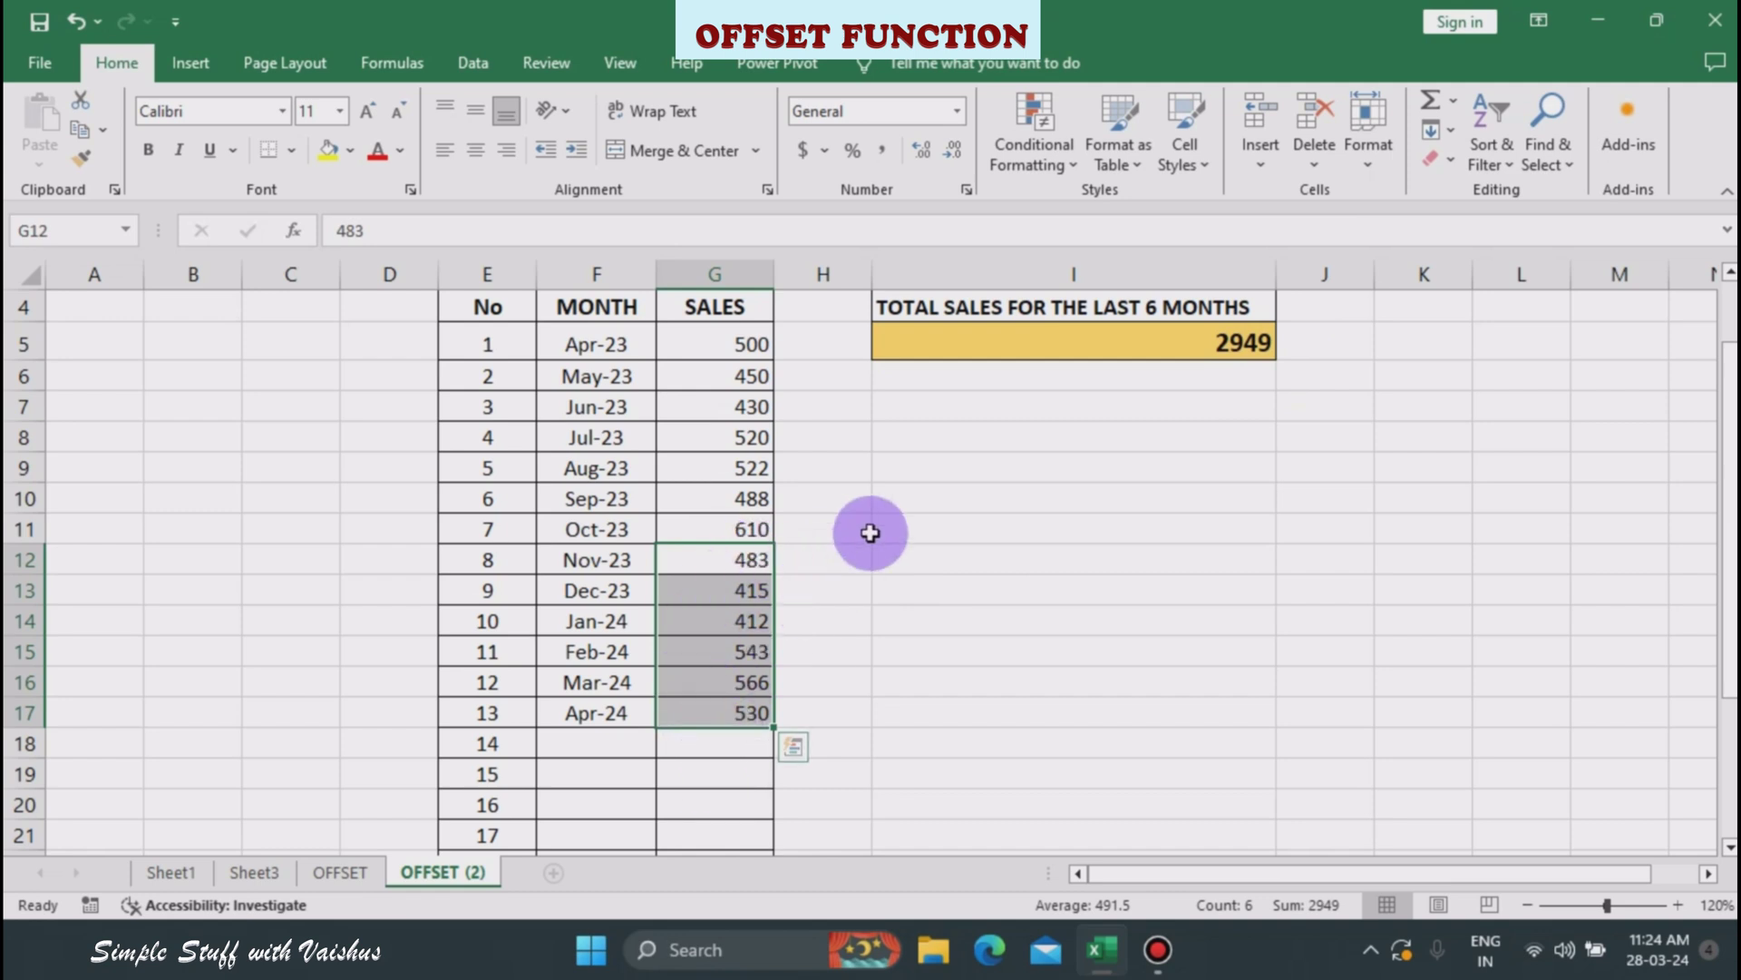
{"action": "left_click", "coordinate": [995, 342]}
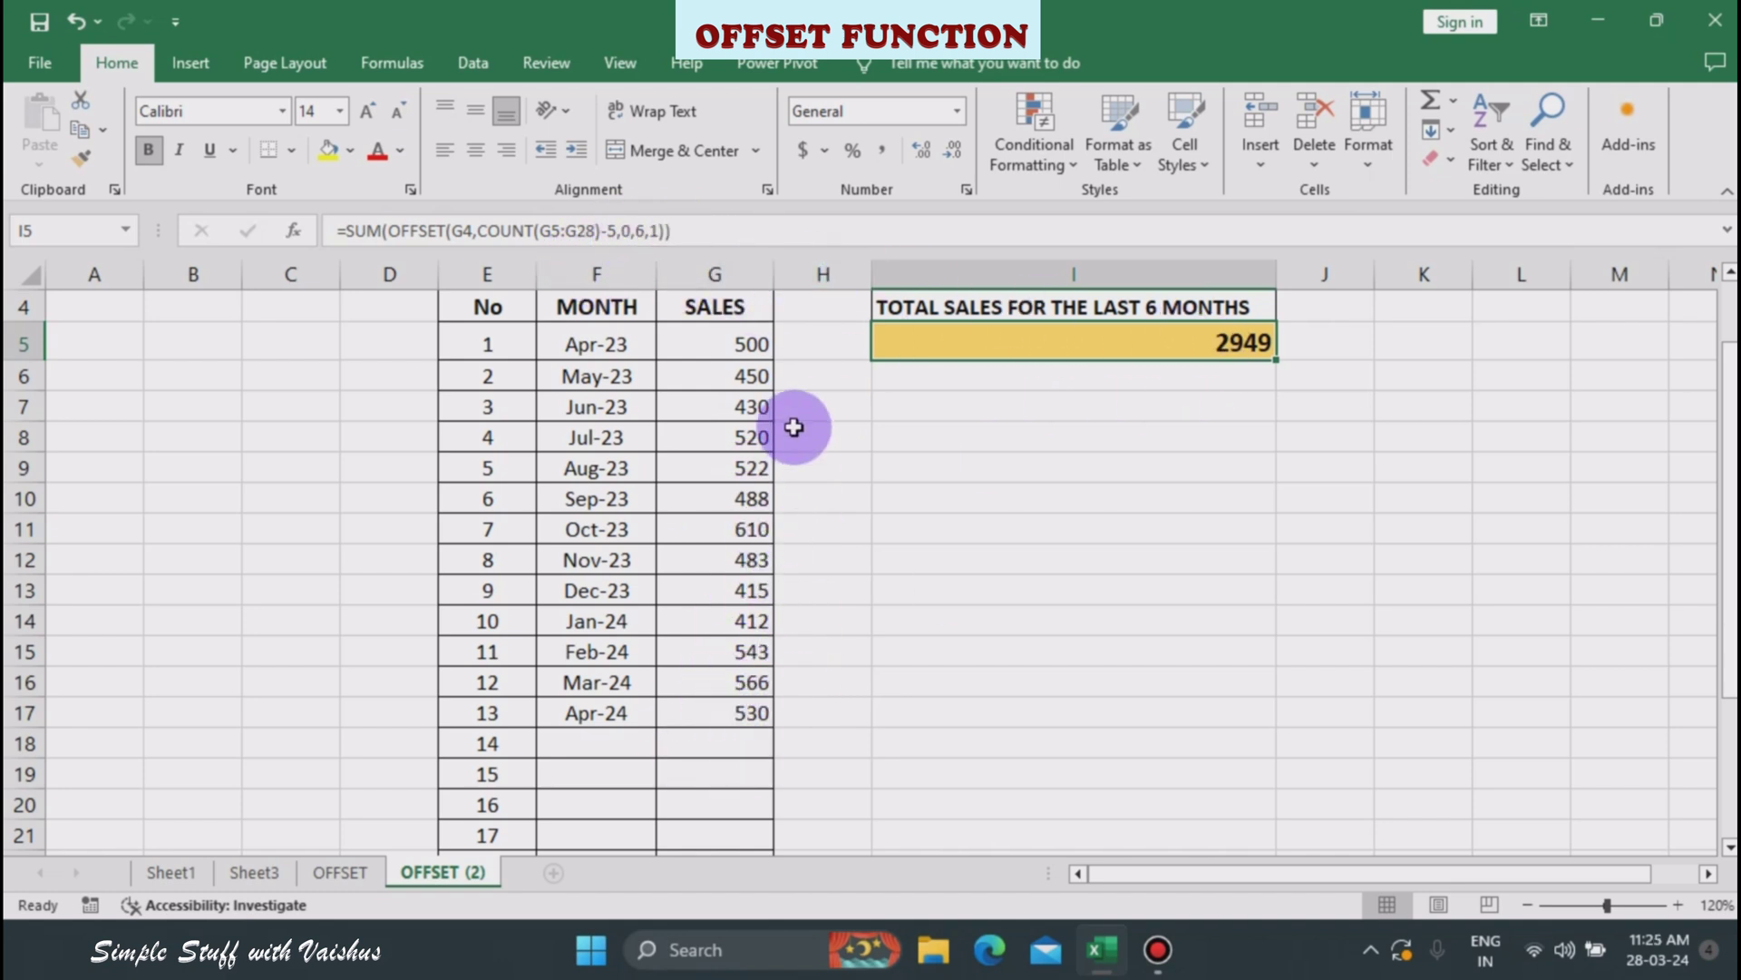
{"action": "left_click", "coordinate": [939, 708]}
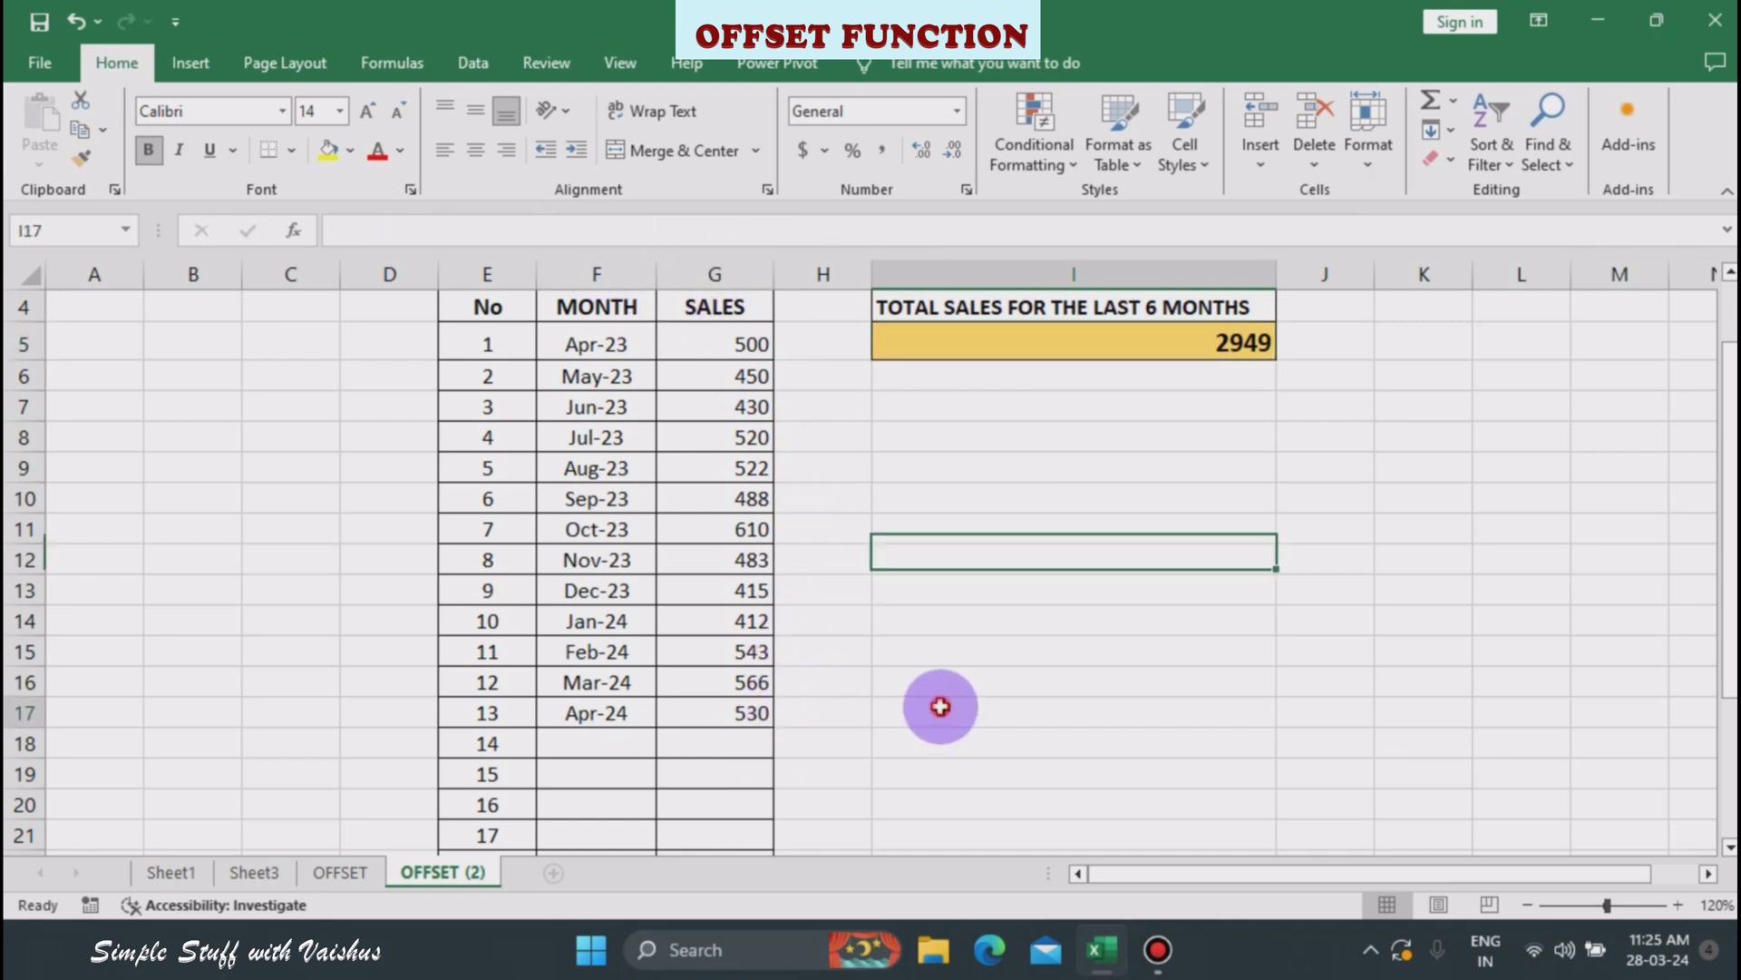
{"action": "scroll", "coordinate": [951, 687], "scroll_direction": "up", "scroll_amount": 1}
{"action": "scroll", "coordinate": [952, 686], "scroll_direction": "up", "scroll_amount": 1}
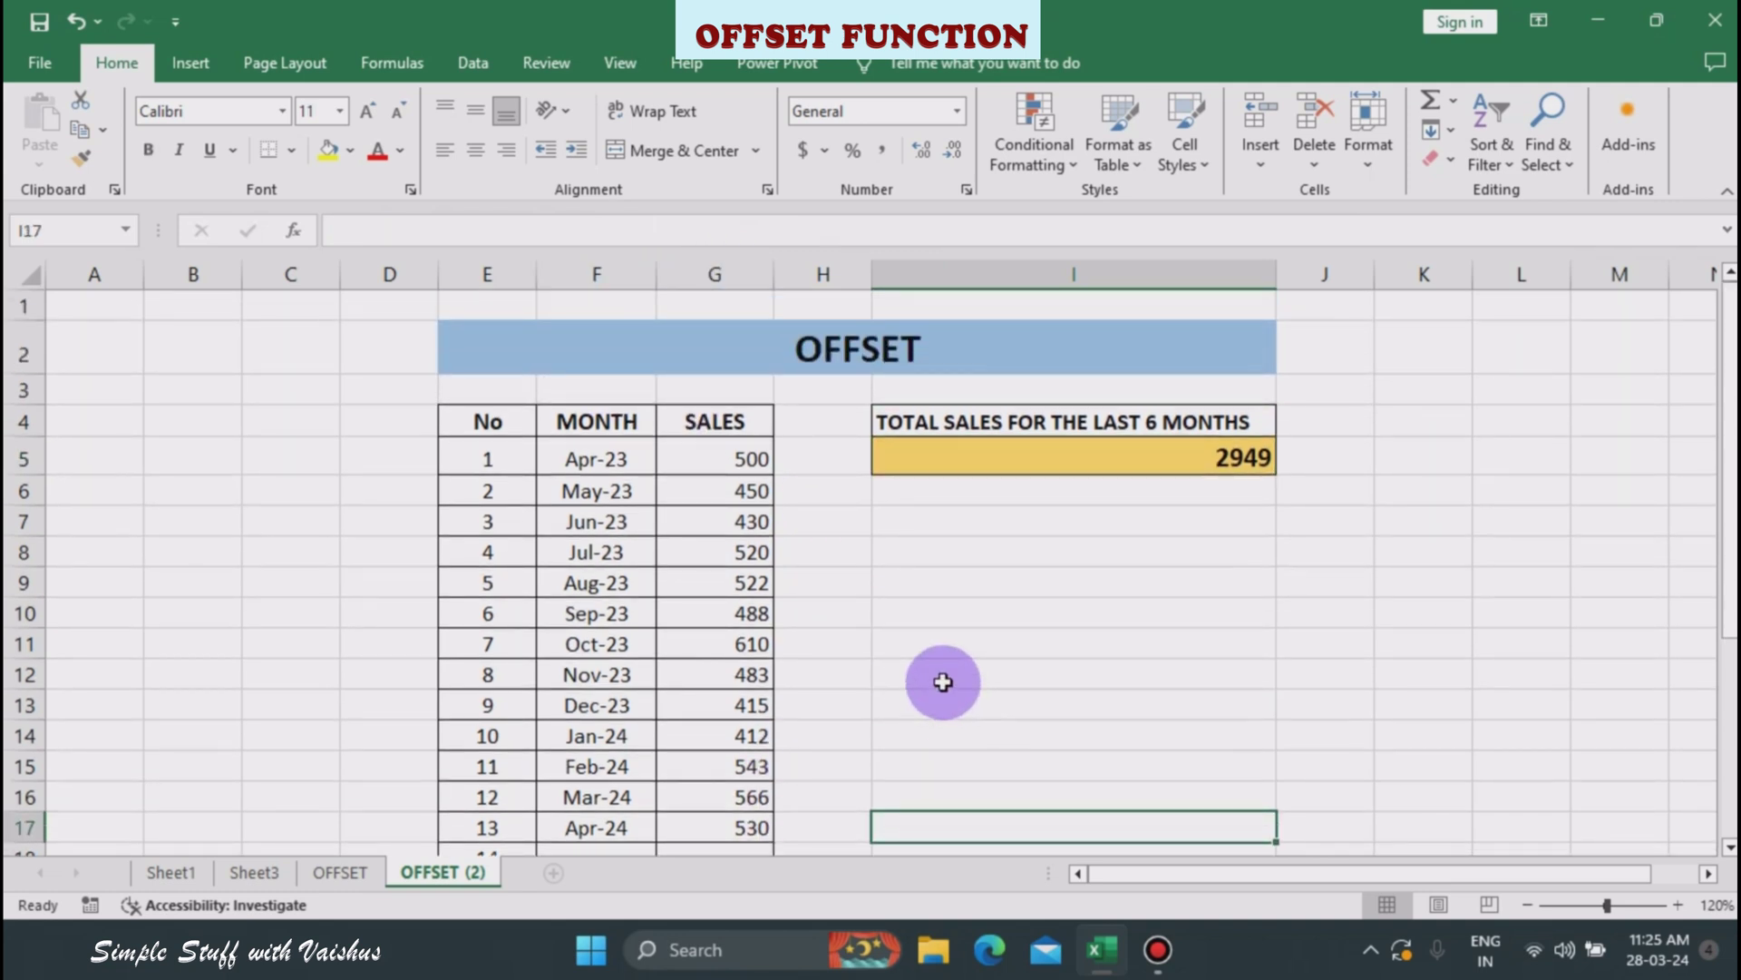